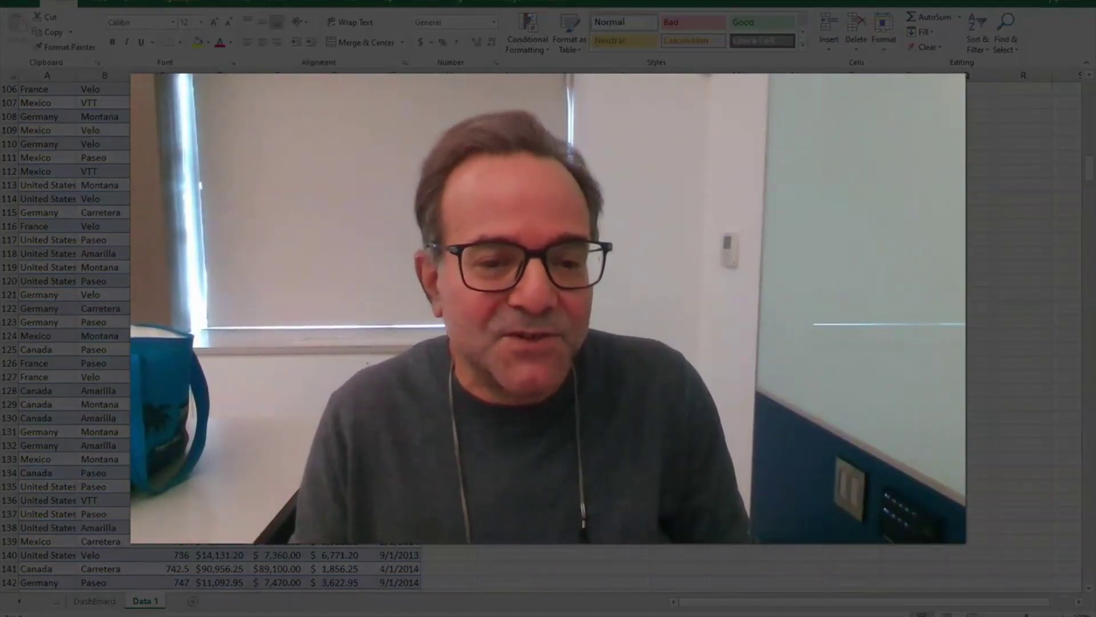
- On the DashBoard sheet, try the country, product and date filters, narrowing the charts to Germany and Mexico with Montana and Paseo
{"action": "left_click", "coordinate": [109, 599]}
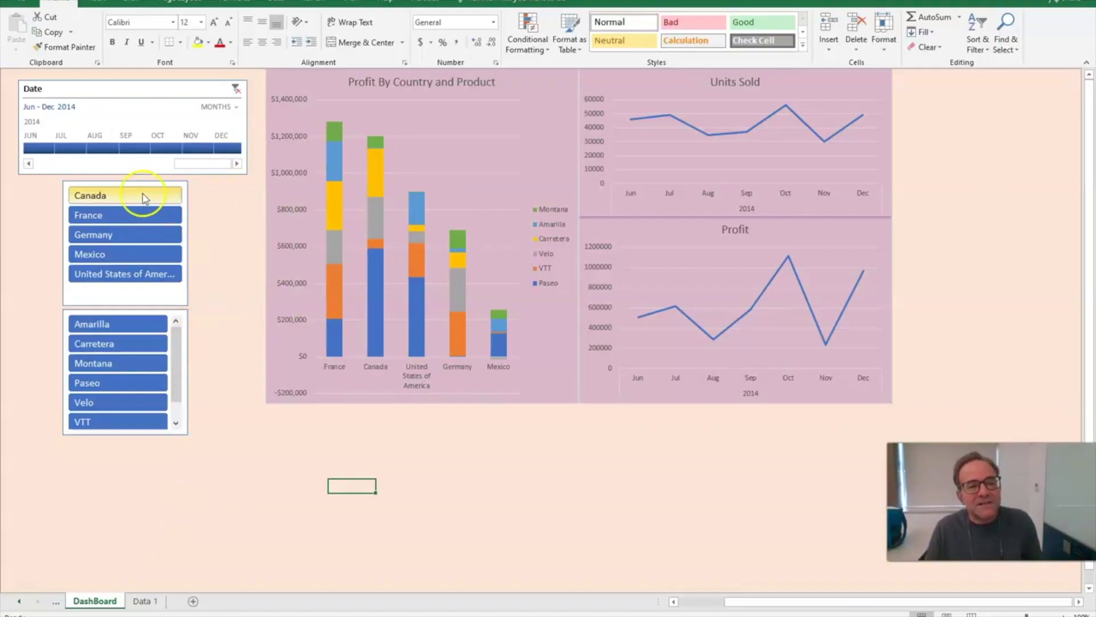
{"action": "left_click", "coordinate": [143, 197]}
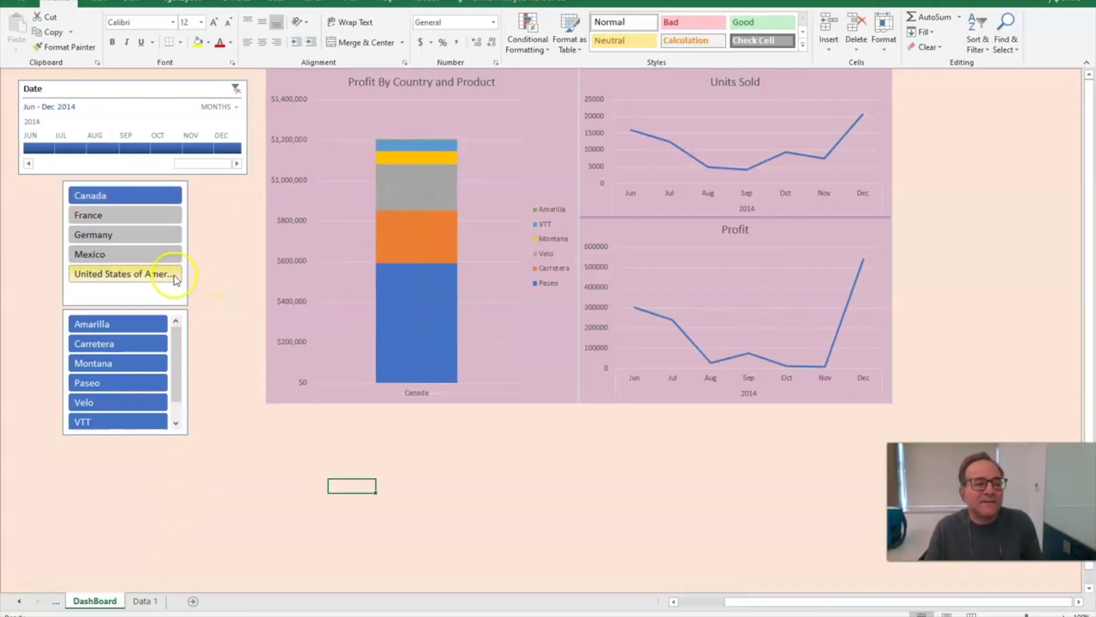
{"action": "left_click", "coordinate": [136, 235]}
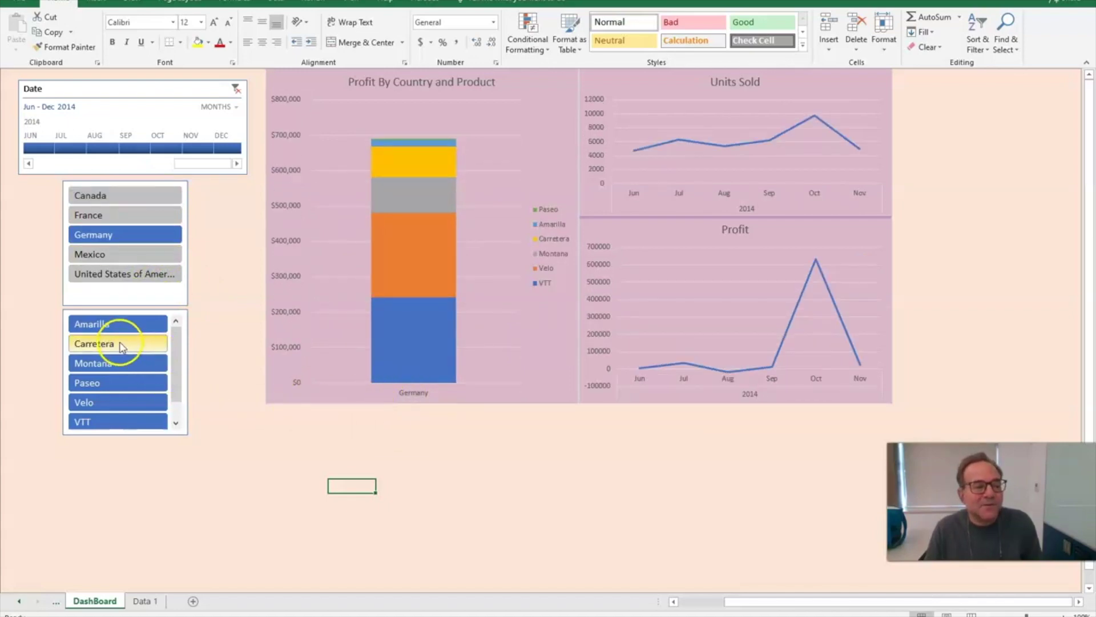
{"action": "left_click", "coordinate": [107, 383]}
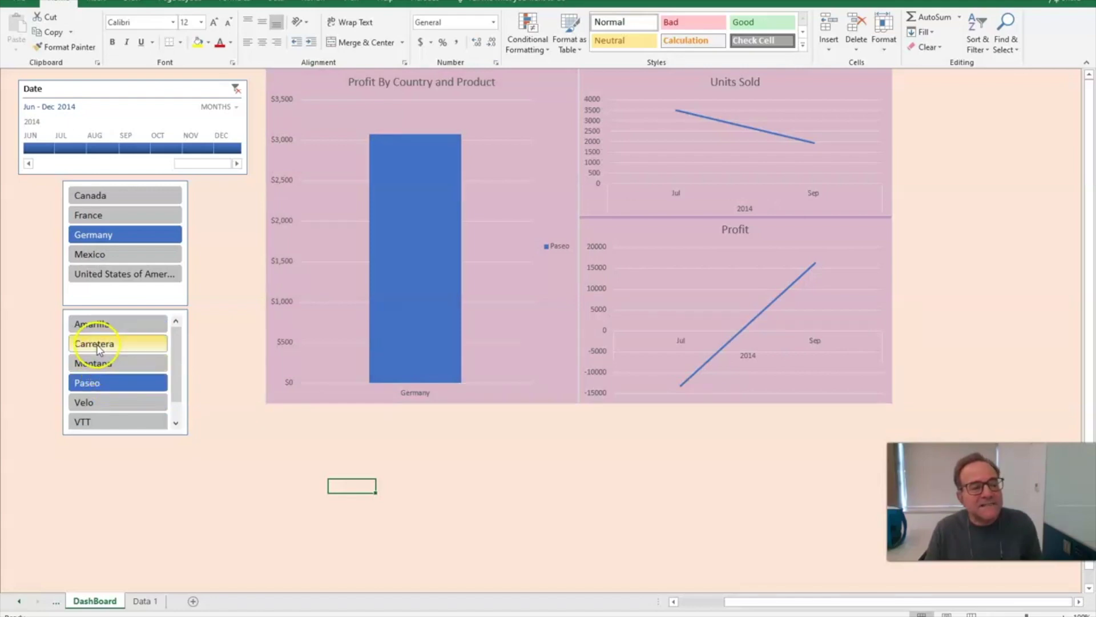
{"action": "left_click", "coordinate": [98, 366], "text": "ctrl"}
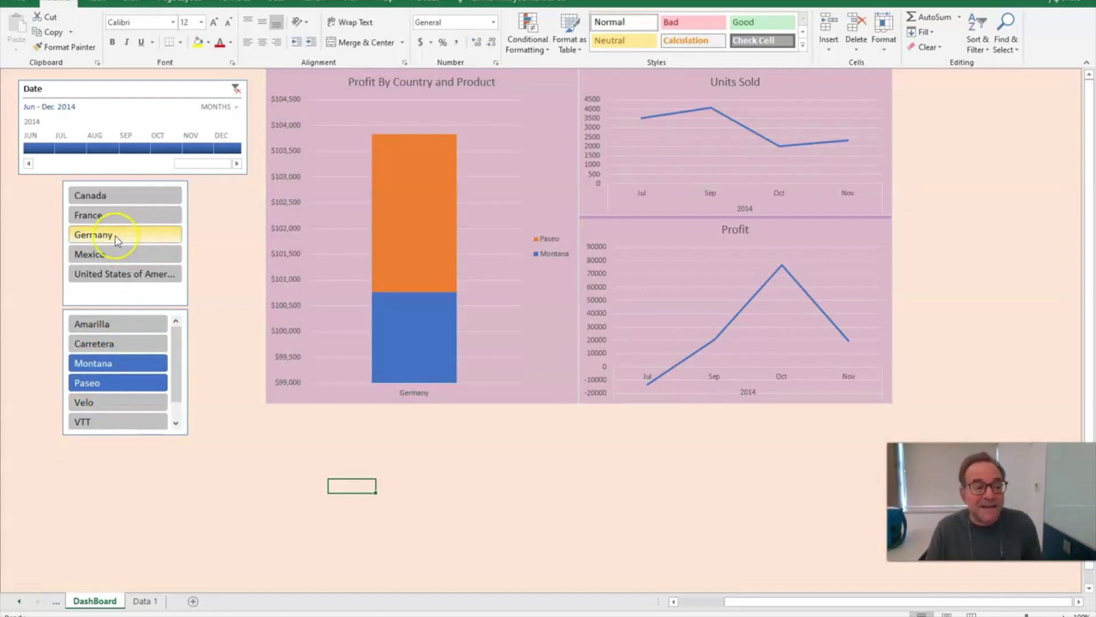
{"action": "left_click", "coordinate": [115, 253], "text": "ctrl"}
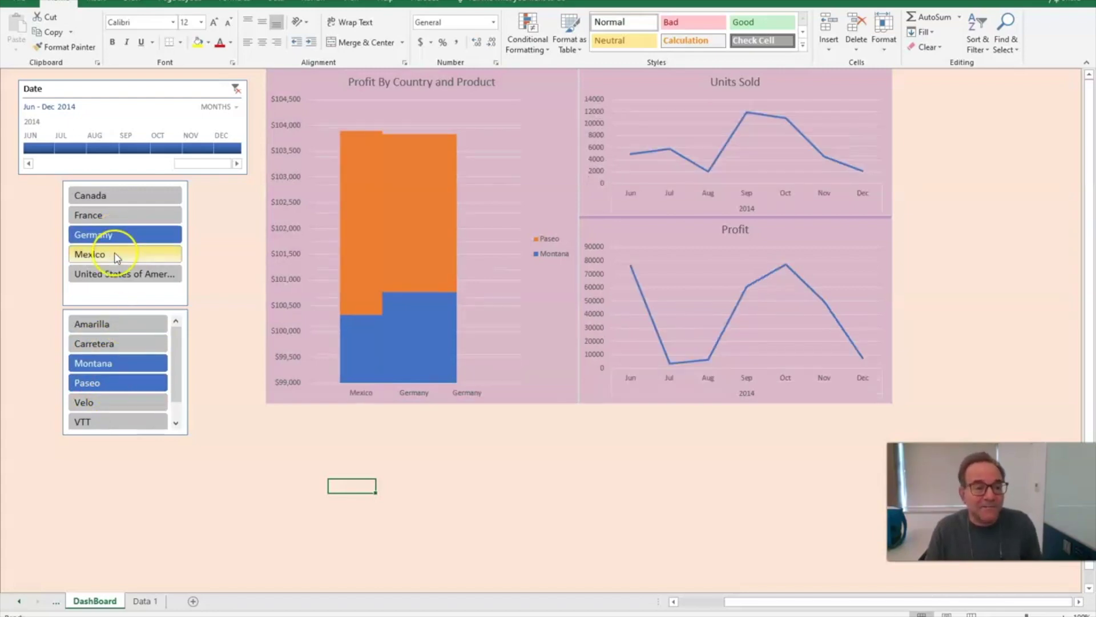
{"action": "left_click_drag", "start_coordinate": [52, 148], "coordinate": [141, 160]}
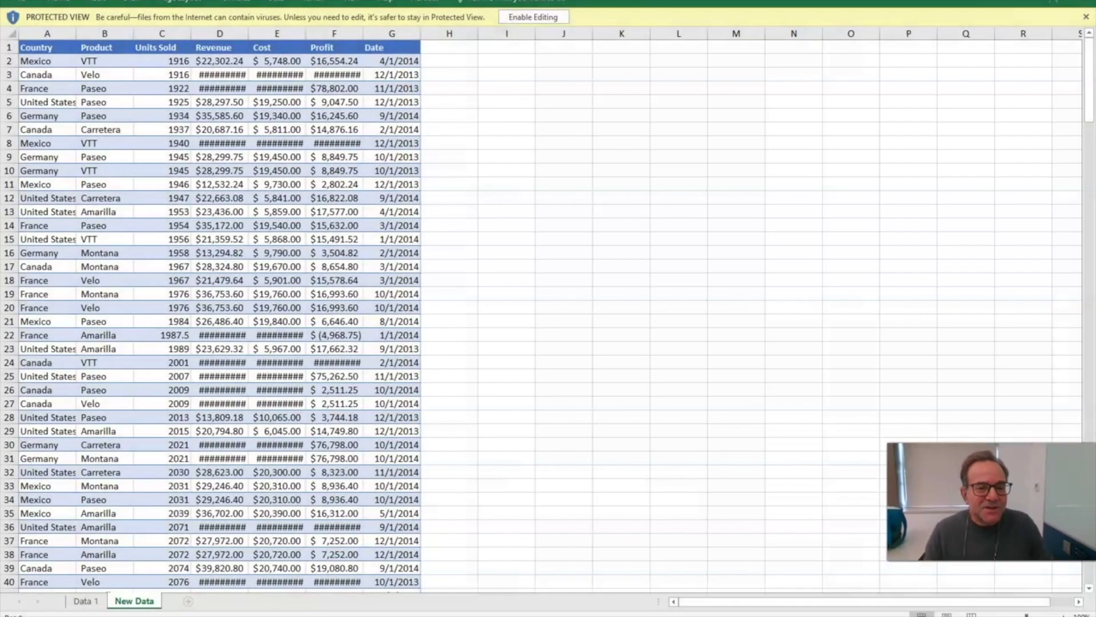
- Enable editing in the raw data workbook and compare its Data 1 and New Data sheets
{"action": "left_click", "coordinate": [517, 19]}
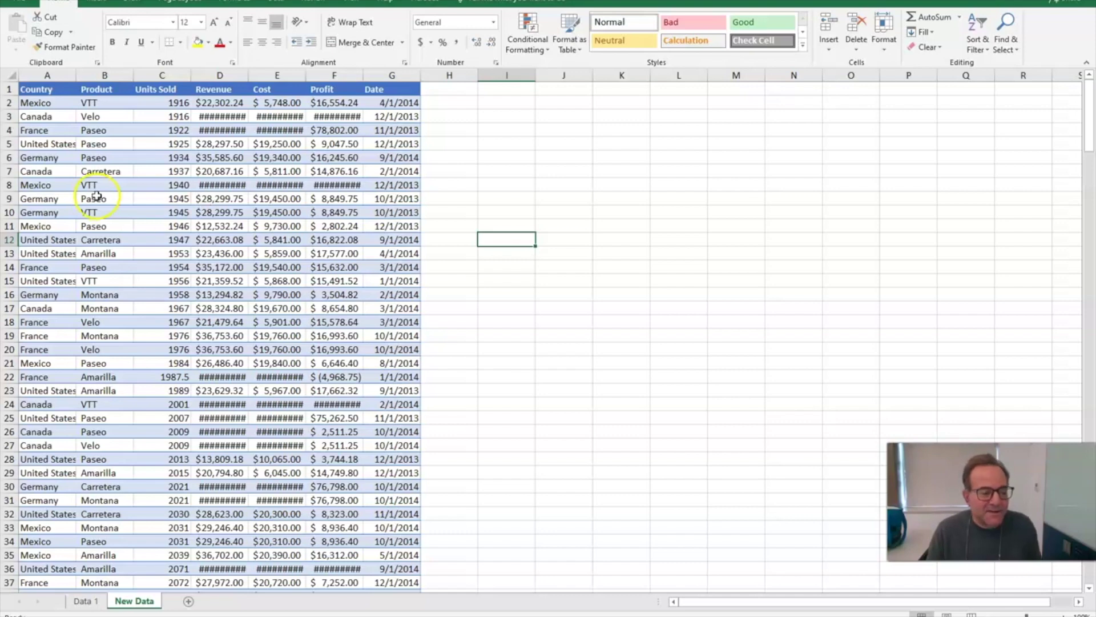
{"action": "left_click", "coordinate": [83, 603]}
{"action": "left_click", "coordinate": [134, 602]}
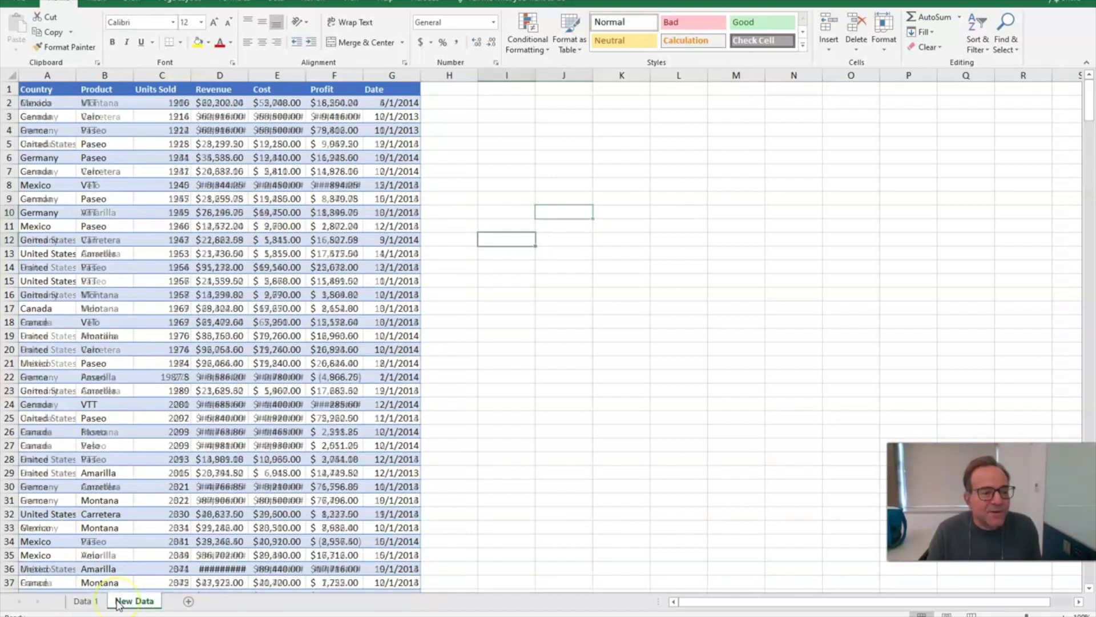
{"action": "left_click", "coordinate": [83, 602]}
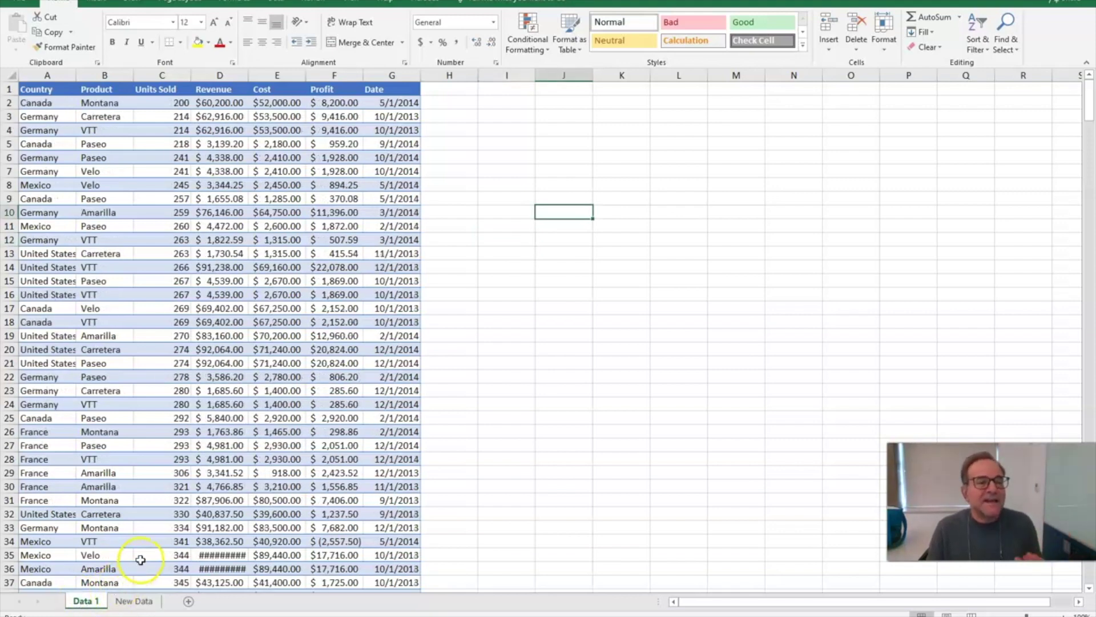
- Convert the whole data range on the Data 1 sheet into a table with headers
{"action": "left_click", "coordinate": [95, 119]}
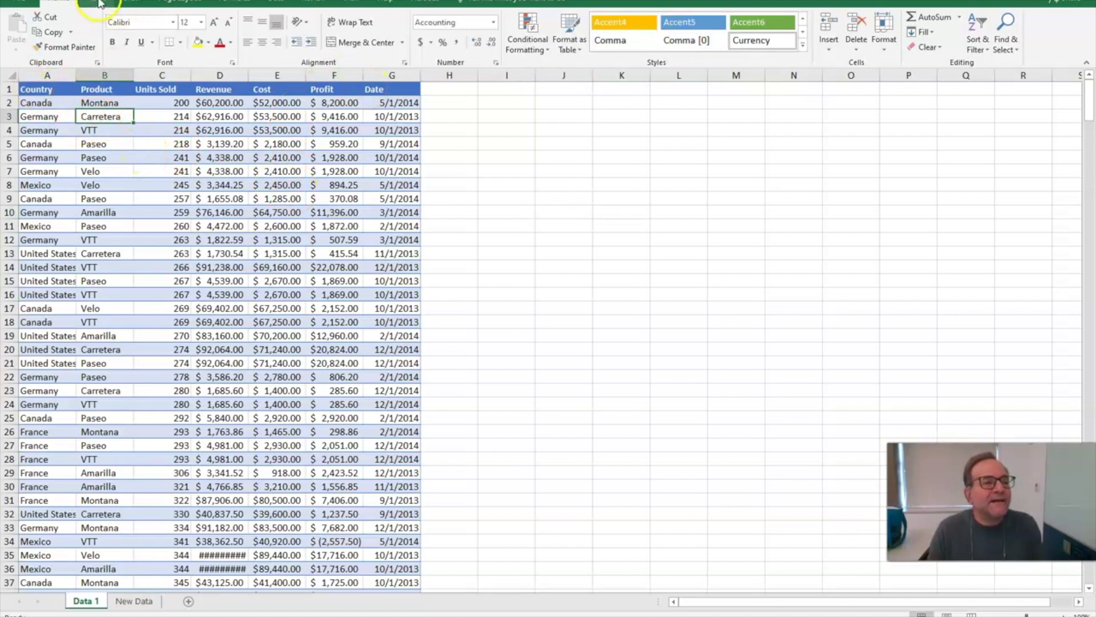
{"action": "left_click", "coordinate": [99, 4]}
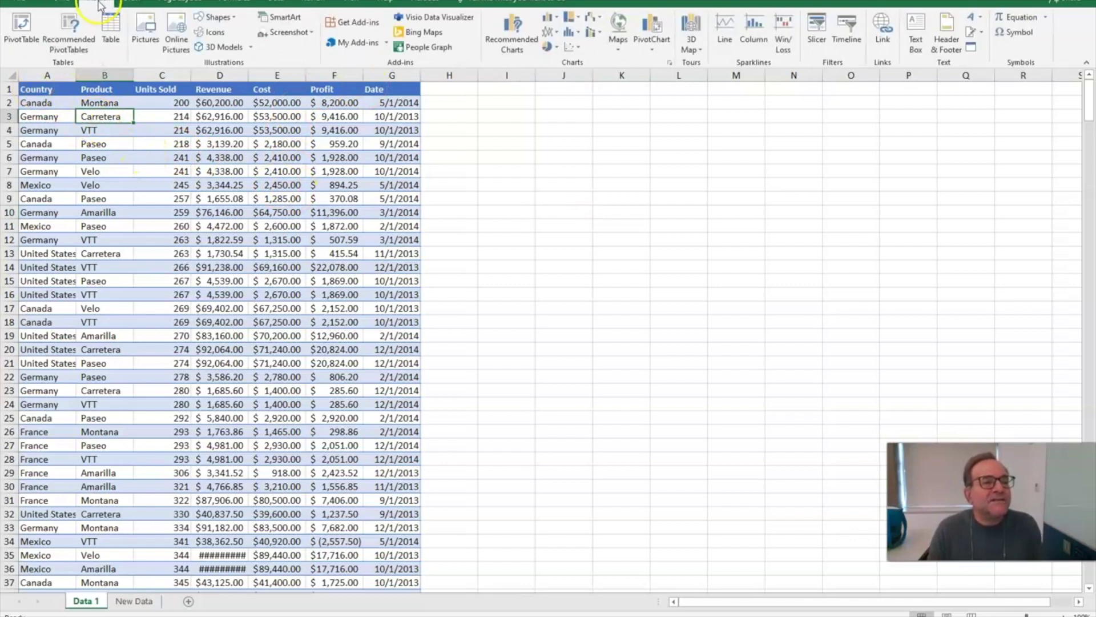
{"action": "left_click", "coordinate": [109, 37]}
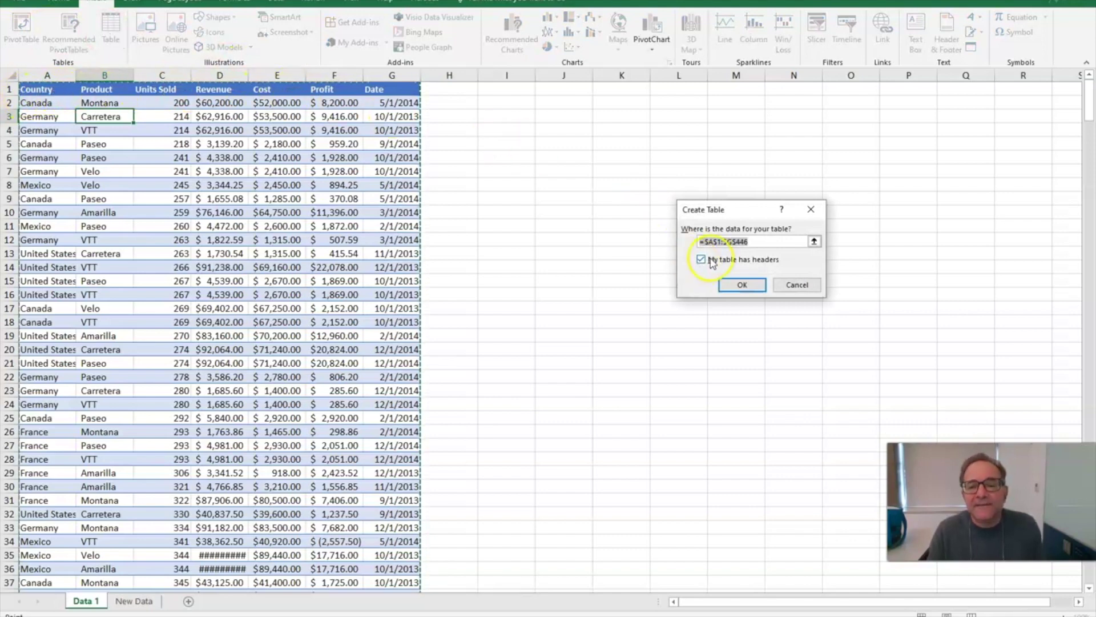
{"action": "left_click", "coordinate": [740, 285]}
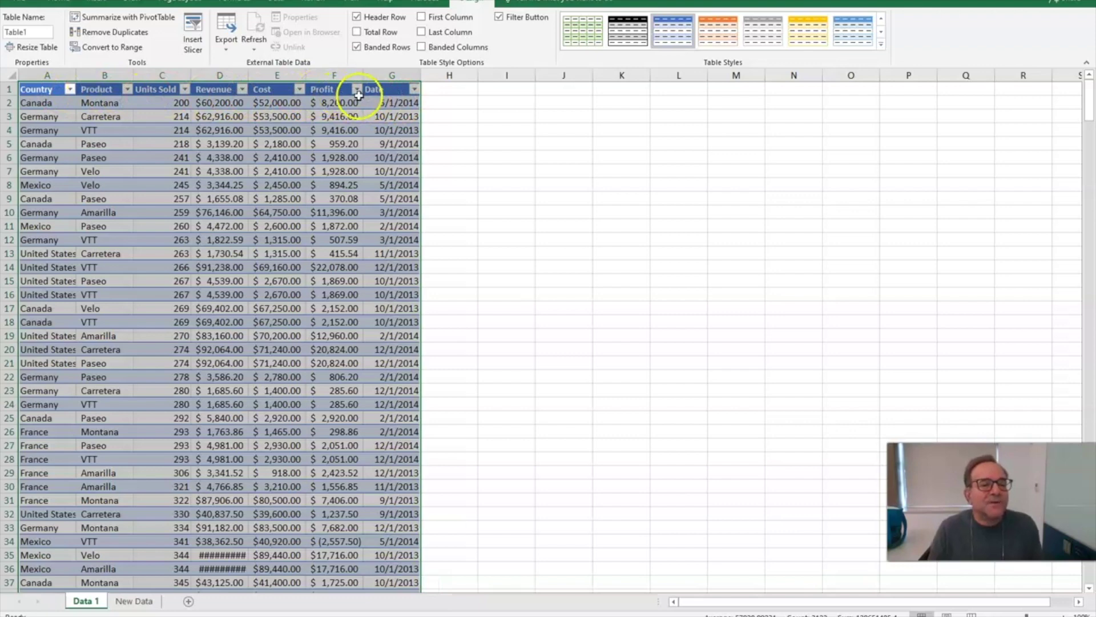
{"action": "left_click", "coordinate": [483, 196]}
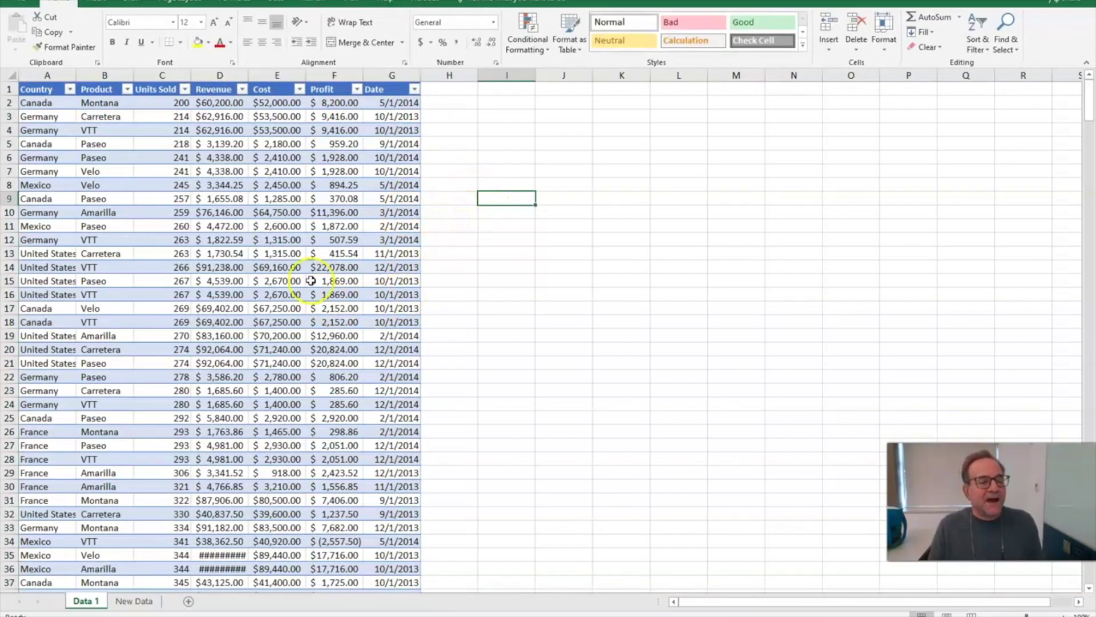
- Create a PivotTable from Table1 on a new worksheet
{"action": "left_click", "coordinate": [49, 134]}
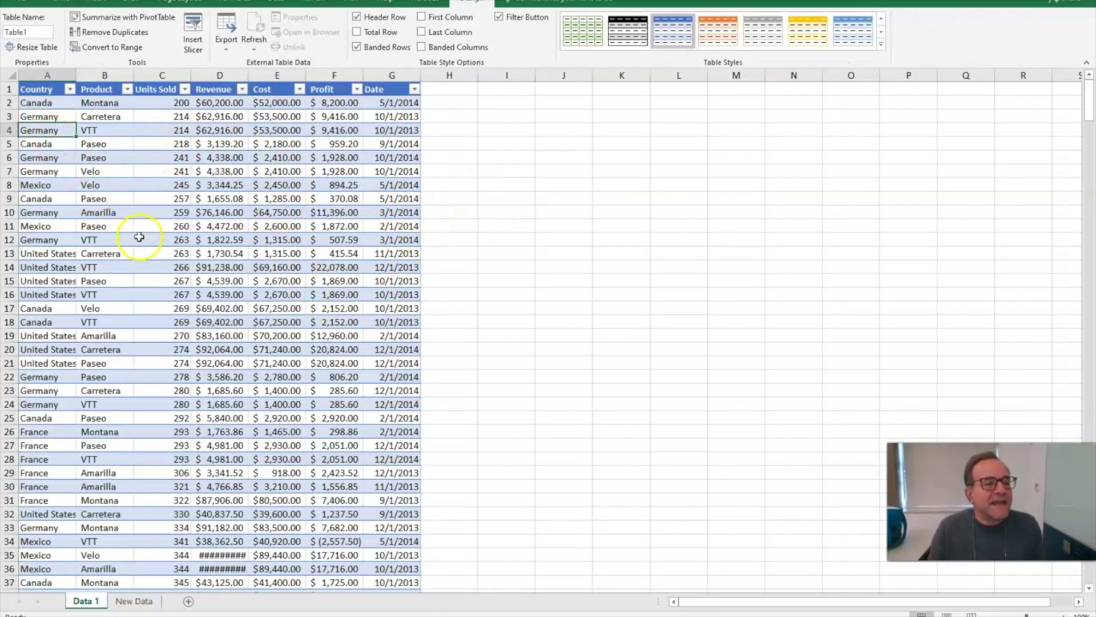
{"action": "left_click", "coordinate": [96, 3]}
{"action": "left_click", "coordinate": [24, 28]}
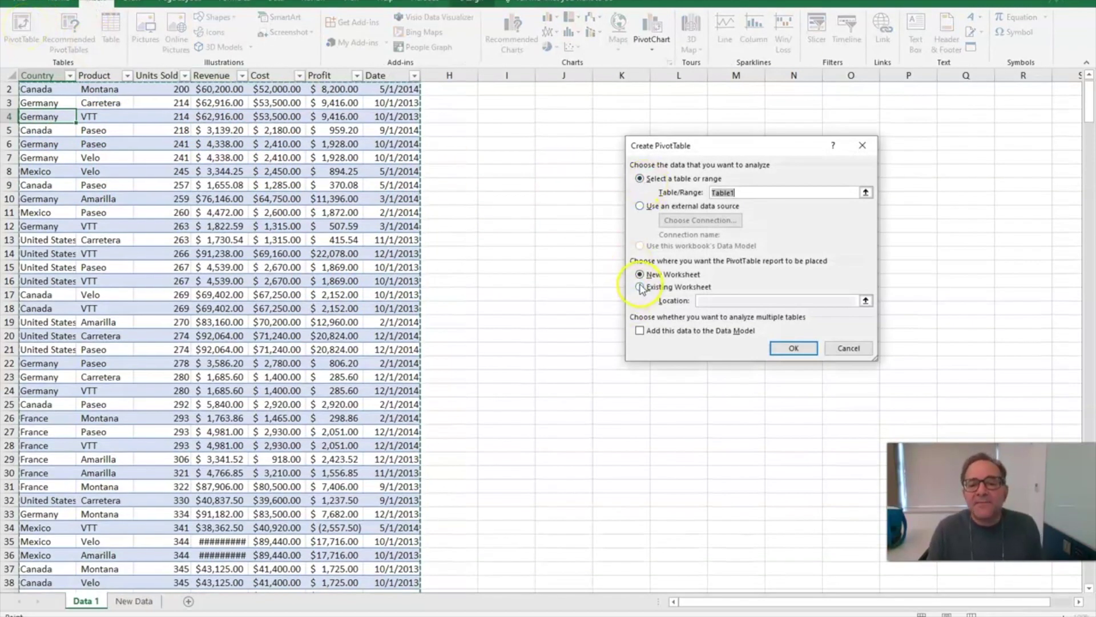
{"action": "key", "text": "Return"}
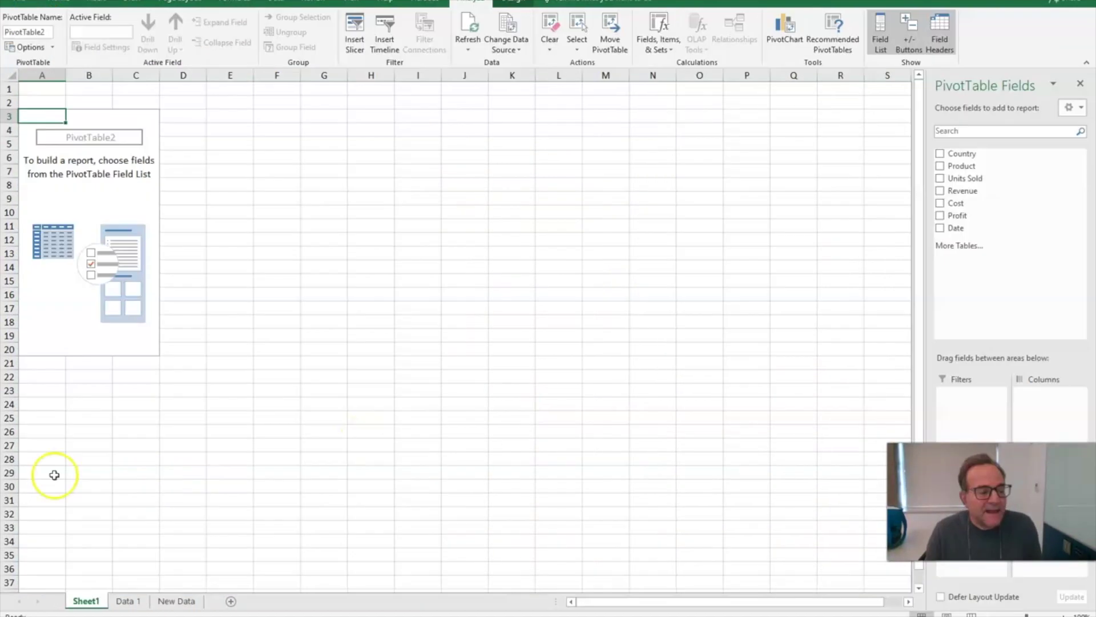
- Make two copies of the empty PivotTable sheet Sheet1, placed before the original
{"action": "right_click", "coordinate": [92, 604]}
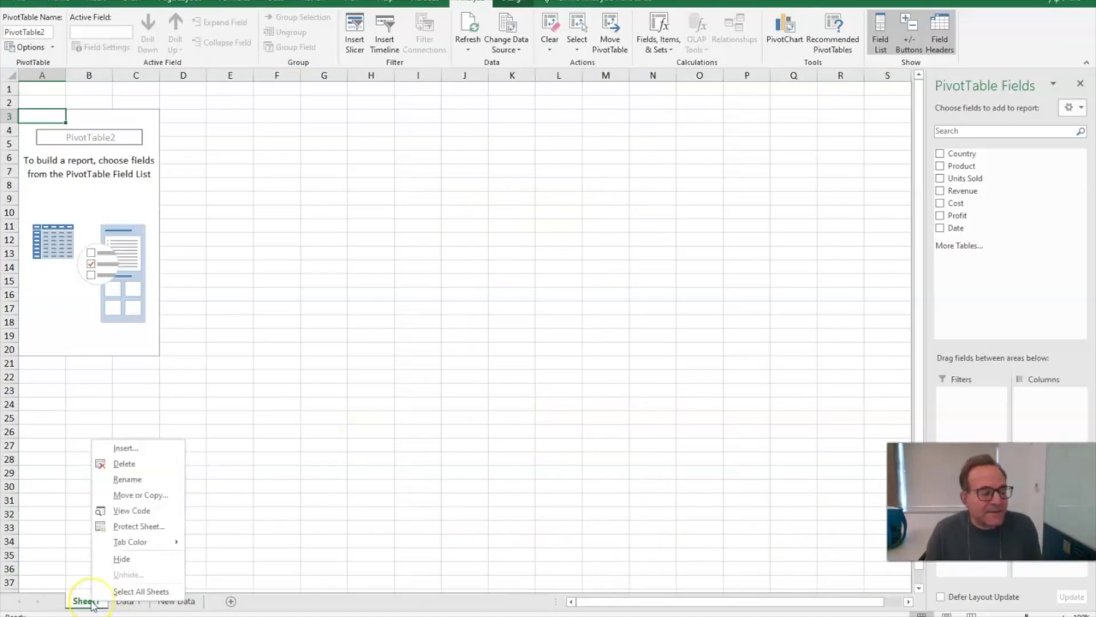
{"action": "left_click", "coordinate": [119, 503]}
{"action": "left_click", "coordinate": [84, 552]}
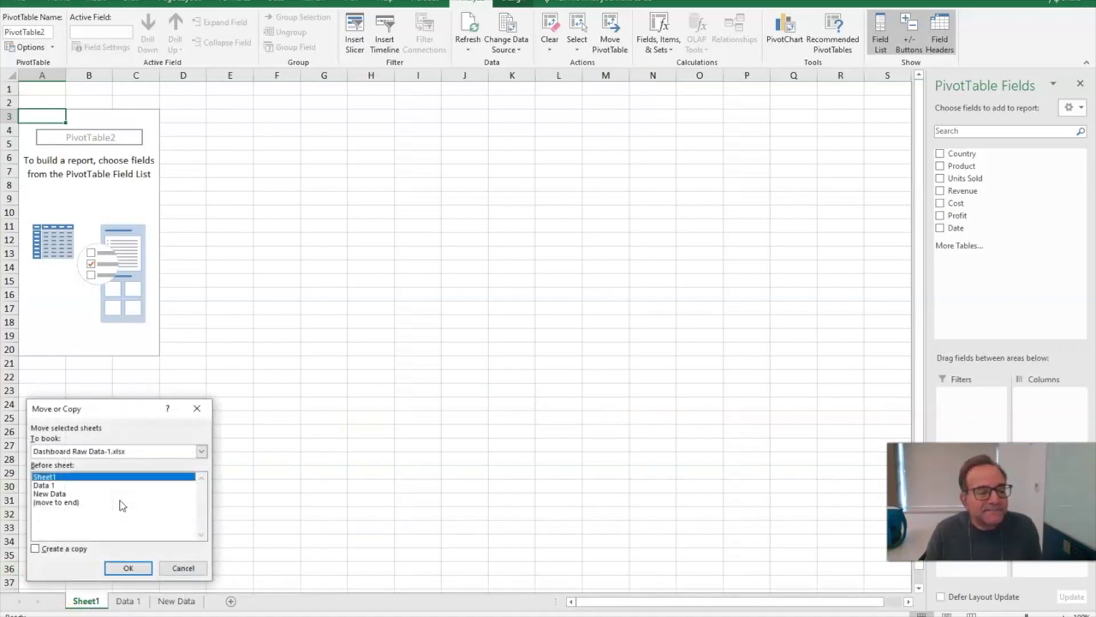
{"action": "left_click", "coordinate": [161, 574]}
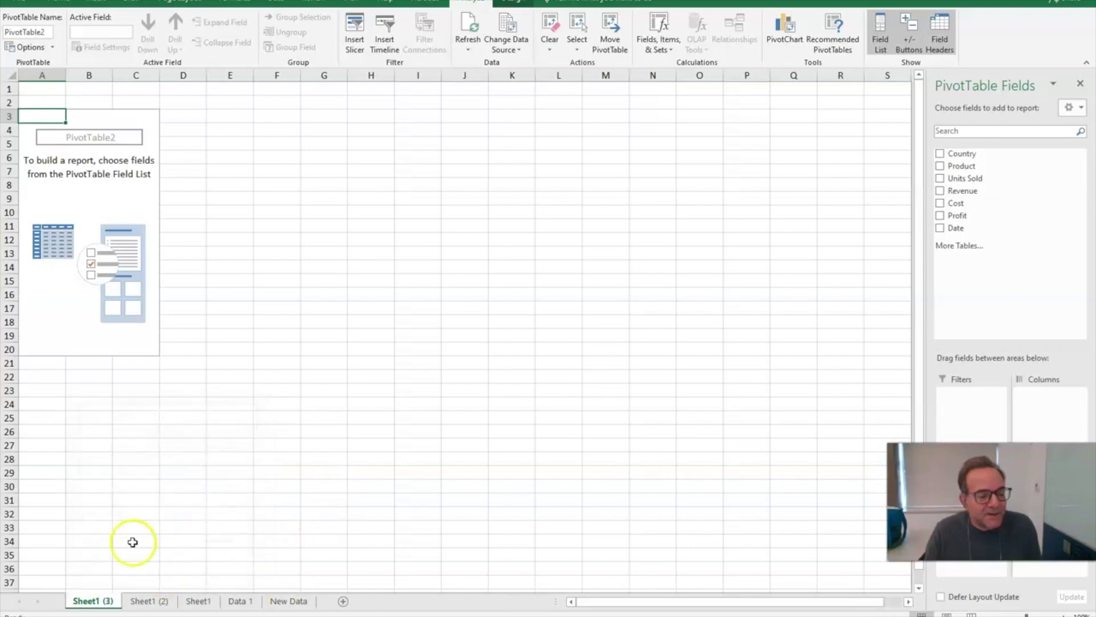
- Rename the original Sheet1 as "Profit By Country and Product"
{"action": "right_click", "coordinate": [194, 606]}
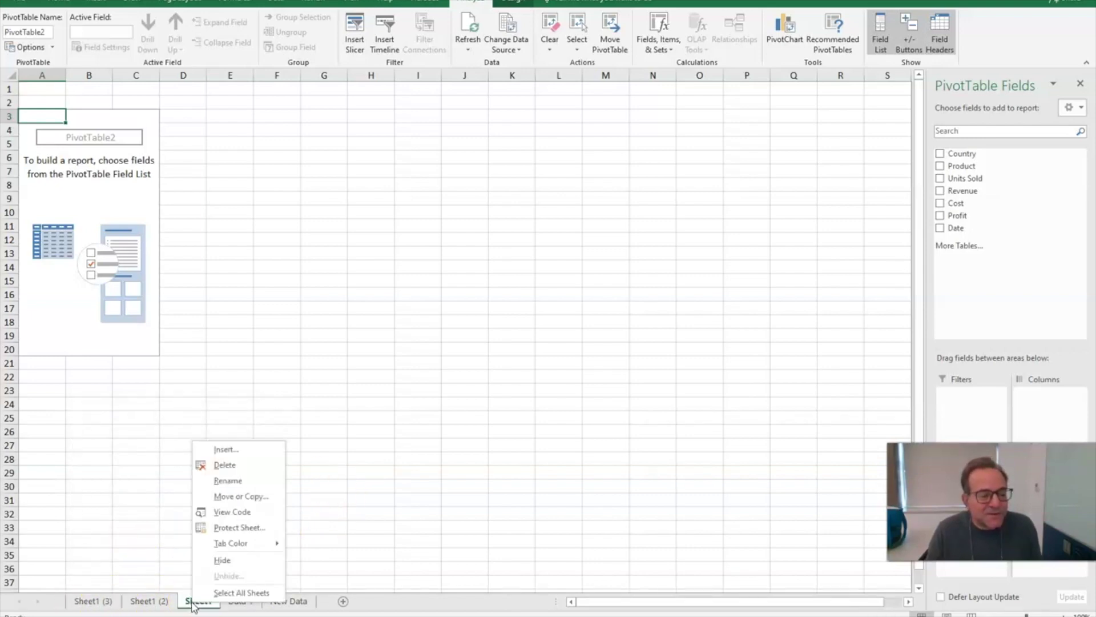
{"action": "left_click", "coordinate": [235, 483]}
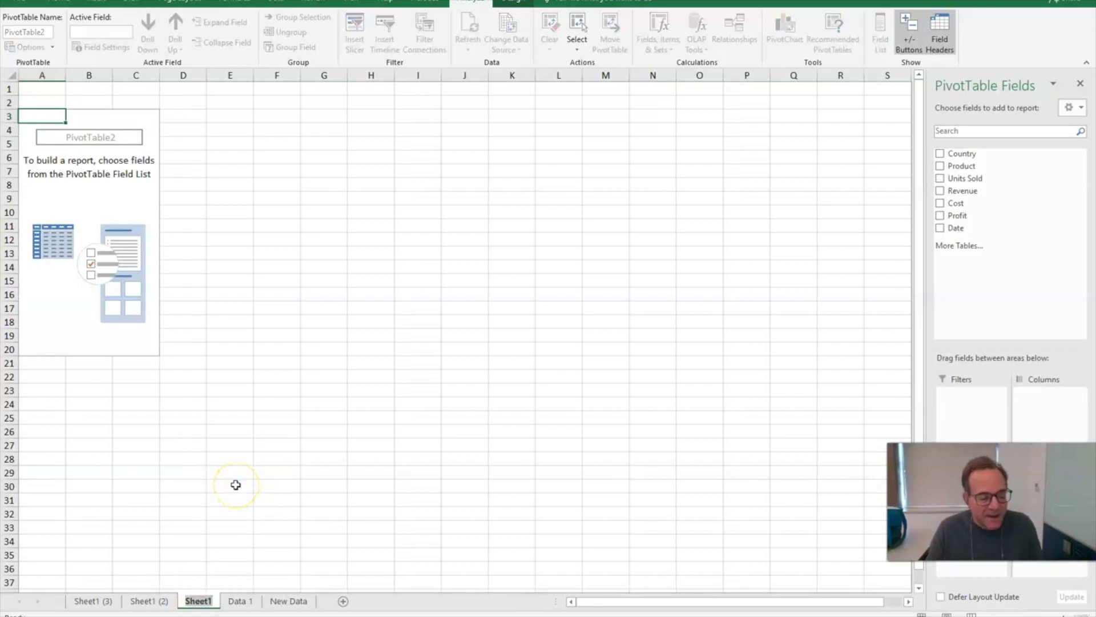
{"action": "type", "text": "Profit By"}
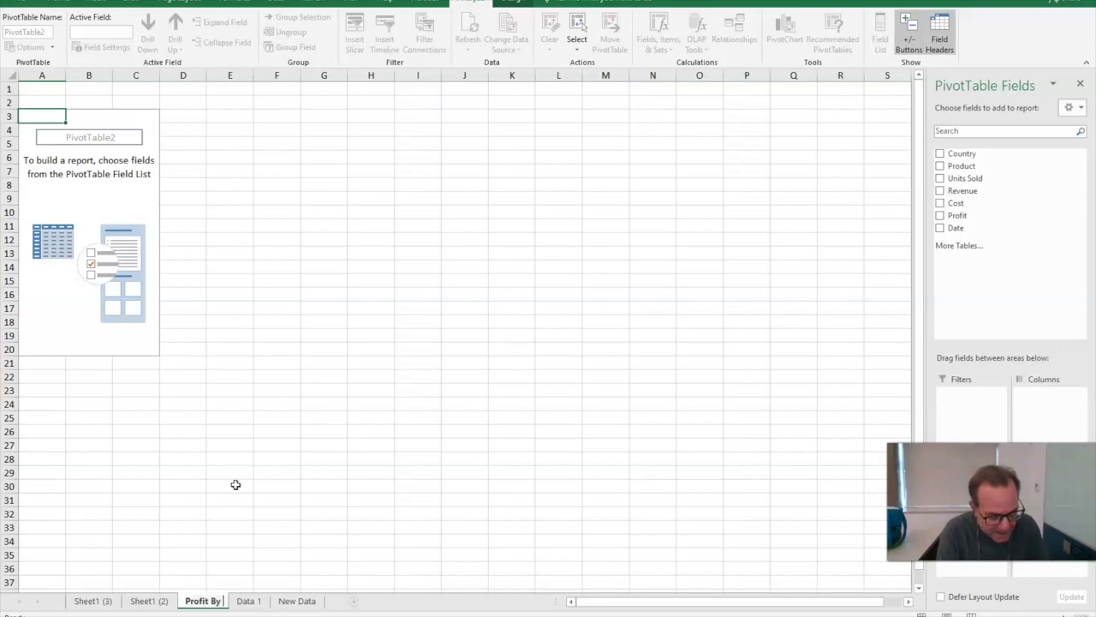
{"action": "type", "text": " Countr"}
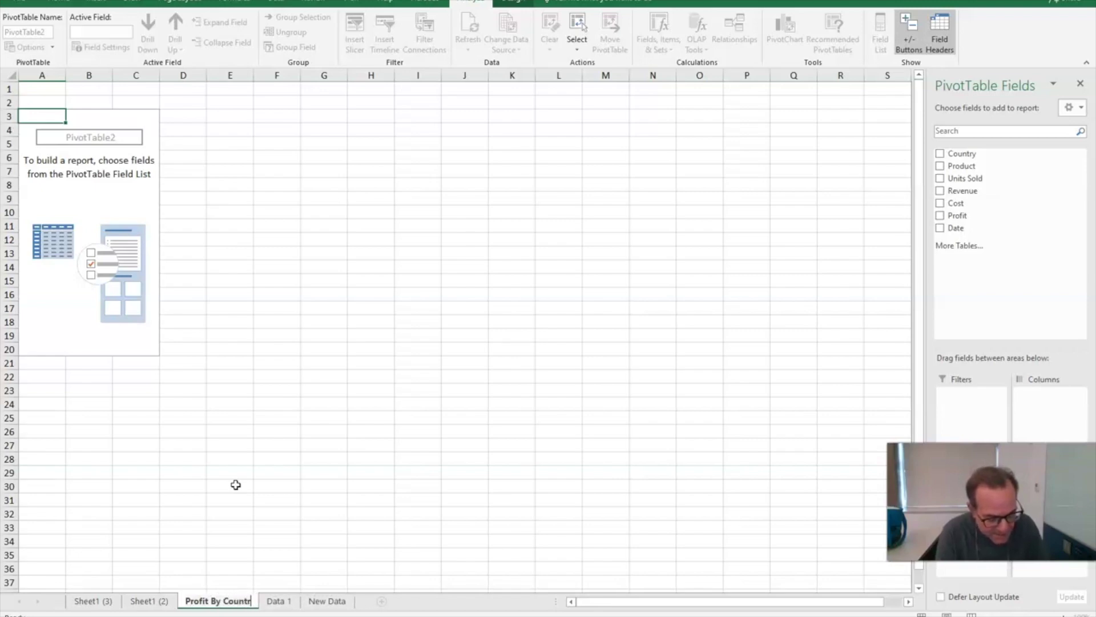
{"action": "type", "text": "y and Product"}
{"action": "key", "text": "Return"}
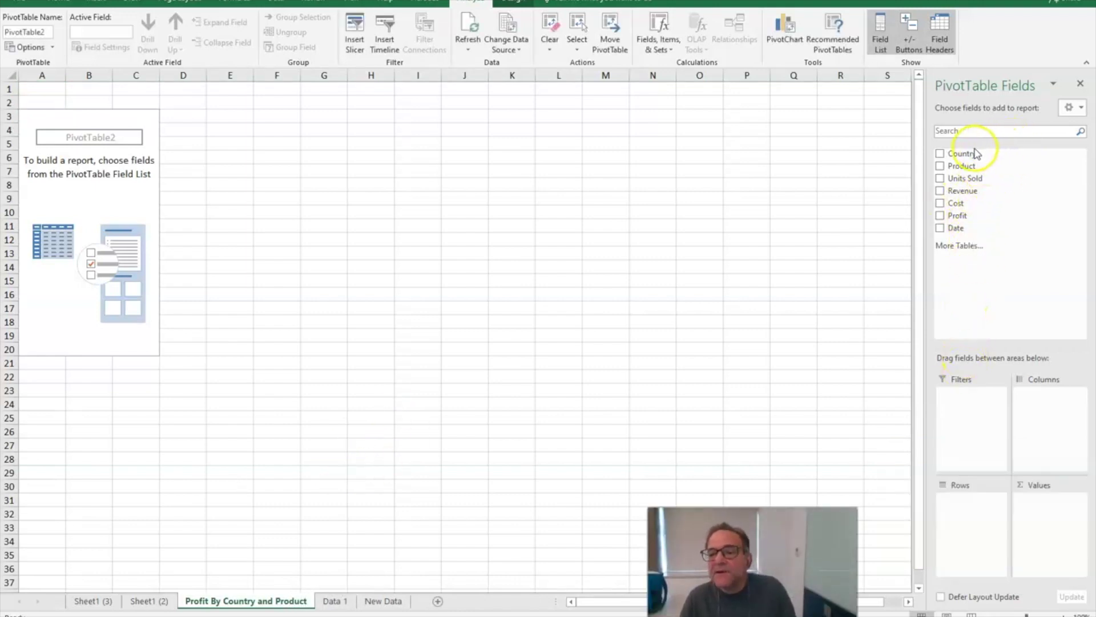
- Lay out the PivotTable with Country as rows, Product as columns and Profit as summed values
{"action": "left_click_drag", "start_coordinate": [974, 157], "coordinate": [991, 519]}
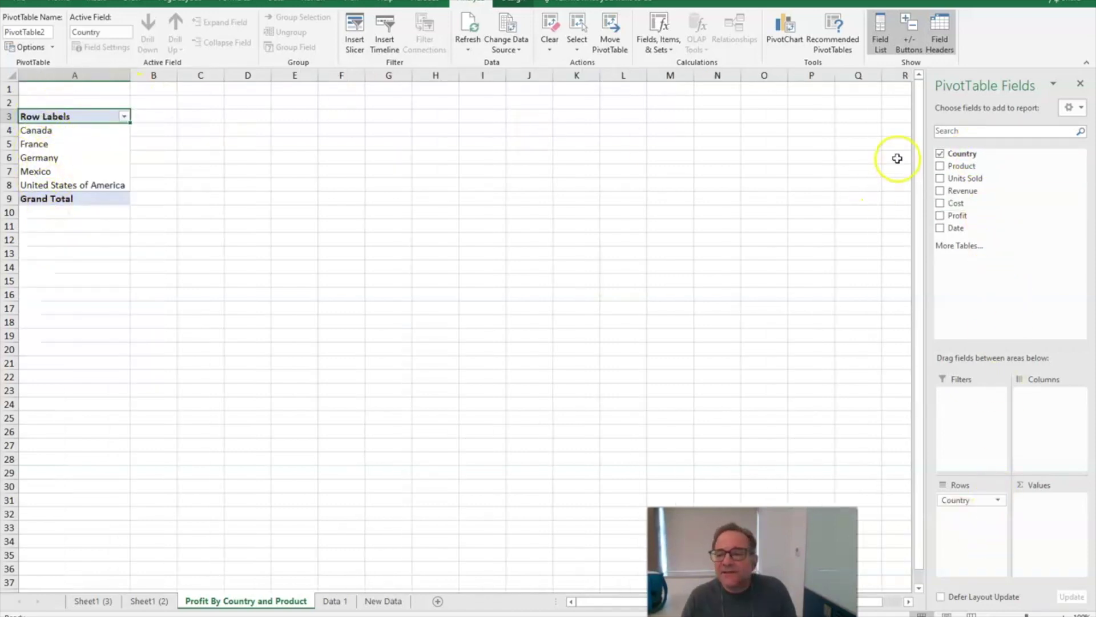
{"action": "left_click_drag", "start_coordinate": [961, 166], "coordinate": [1043, 411]}
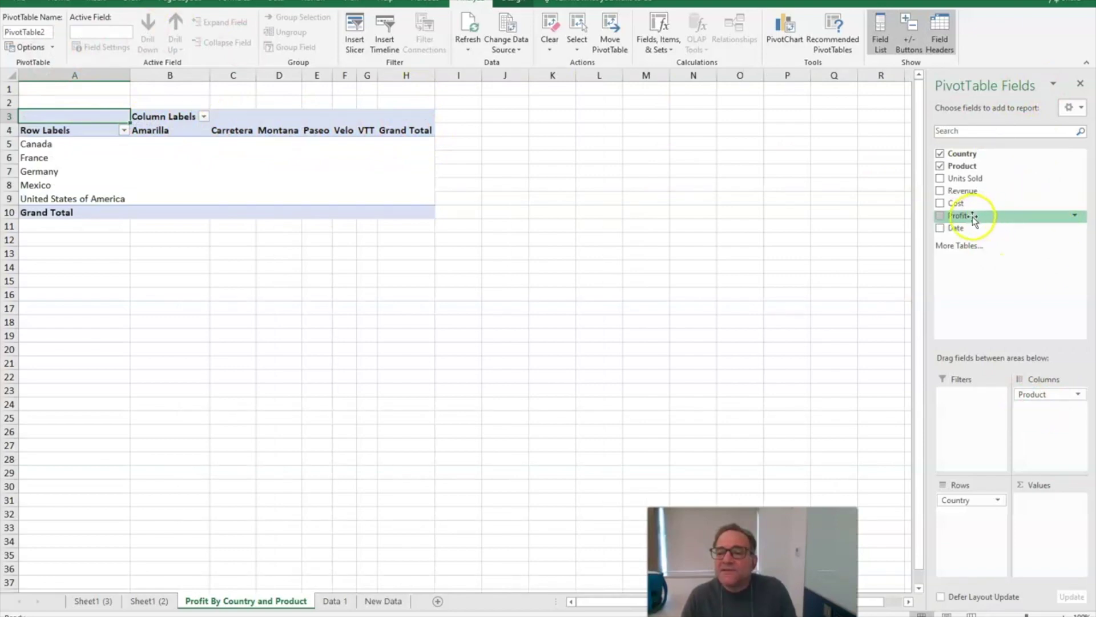
{"action": "left_click_drag", "start_coordinate": [970, 219], "coordinate": [1042, 525]}
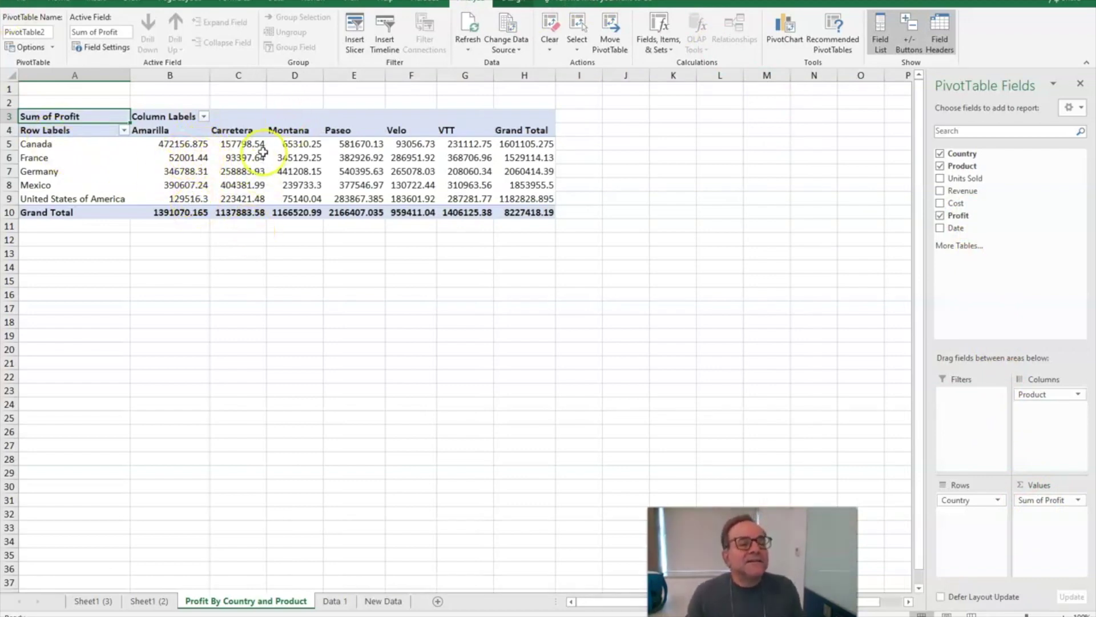
- Format all PivotTable profit values, including the grand totals, as Currency with no decimal places
{"action": "left_click_drag", "start_coordinate": [162, 144], "coordinate": [525, 213]}
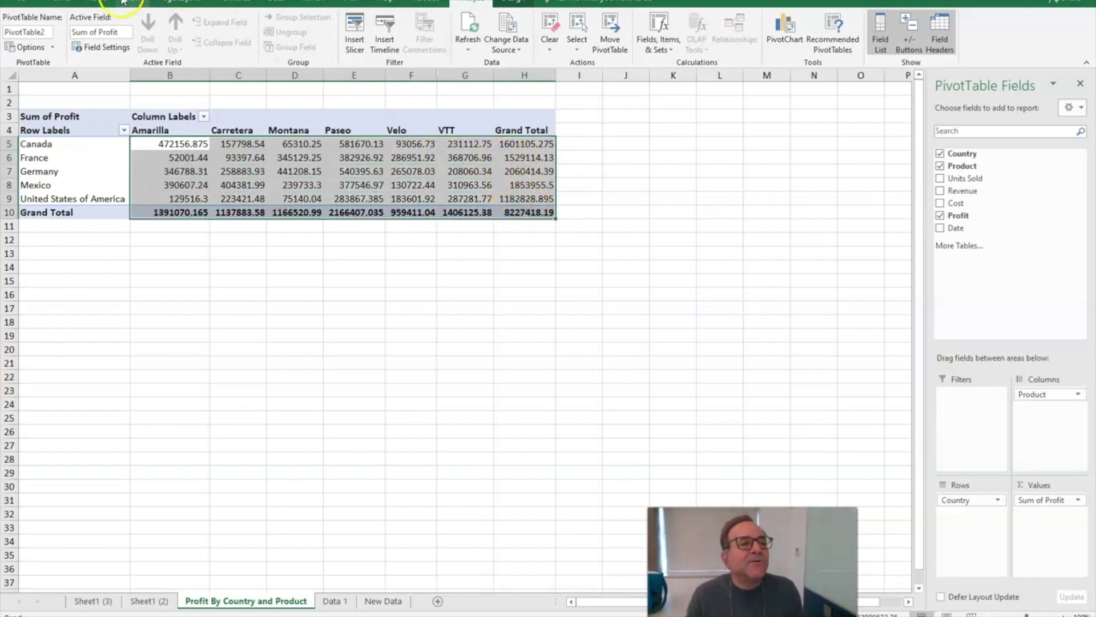
{"action": "left_click", "coordinate": [61, 2]}
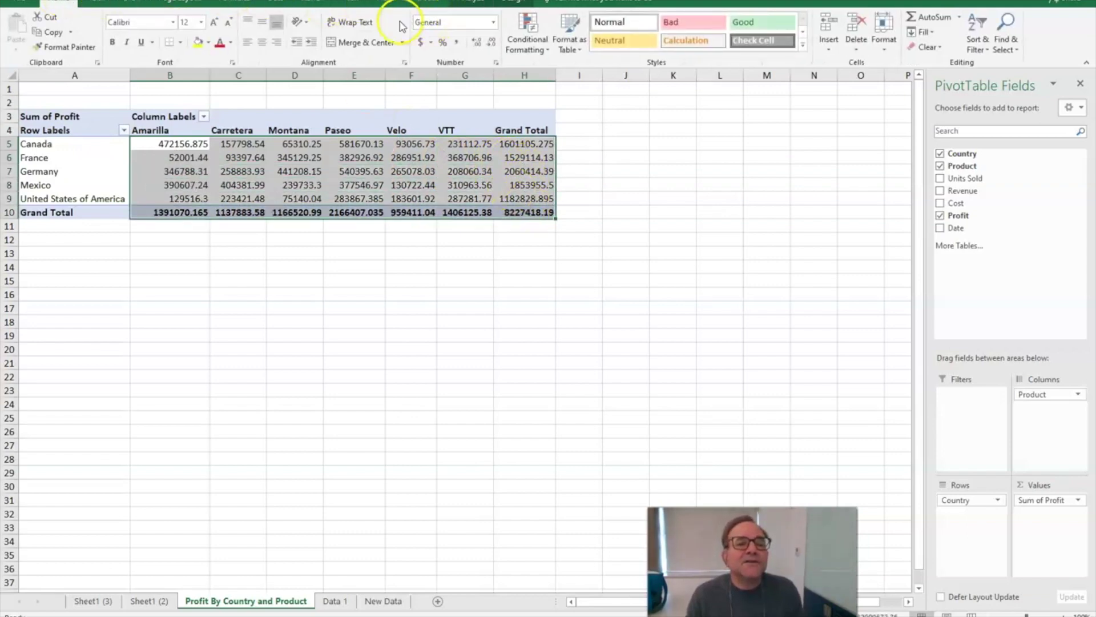
{"action": "left_click", "coordinate": [493, 22]}
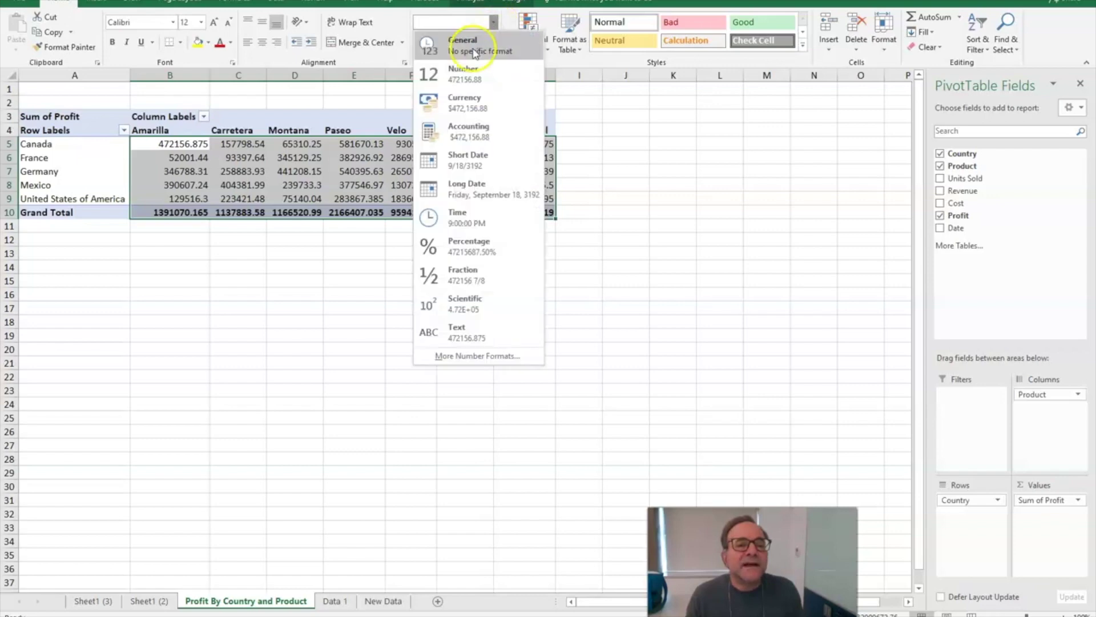
{"action": "left_click", "coordinate": [458, 97]}
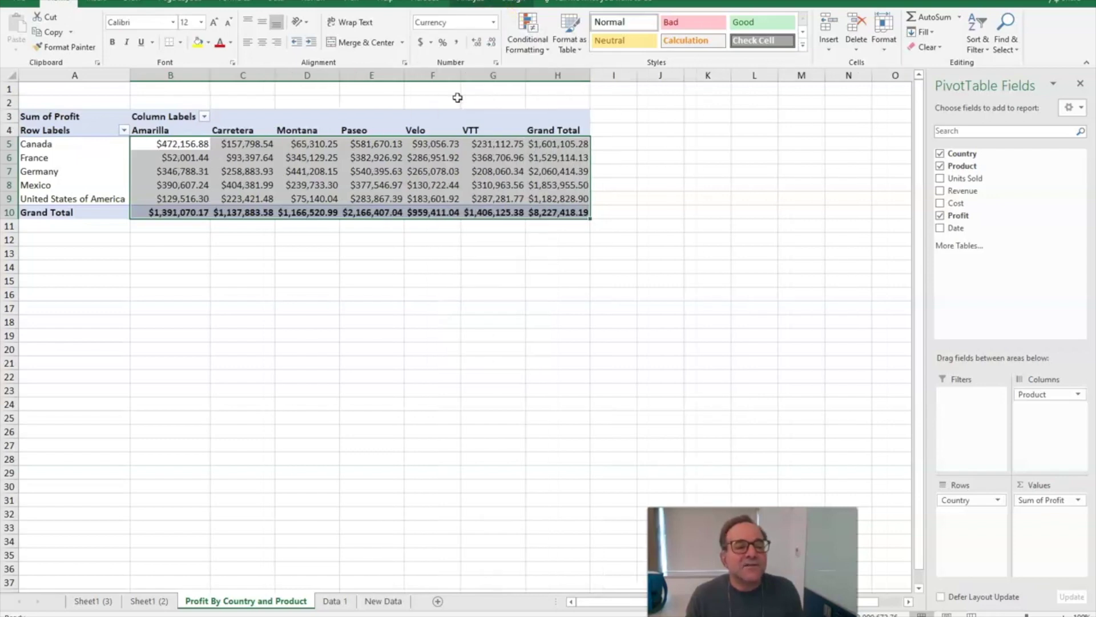
{"action": "left_click", "coordinate": [493, 46]}
{"action": "left_click", "coordinate": [493, 46]}
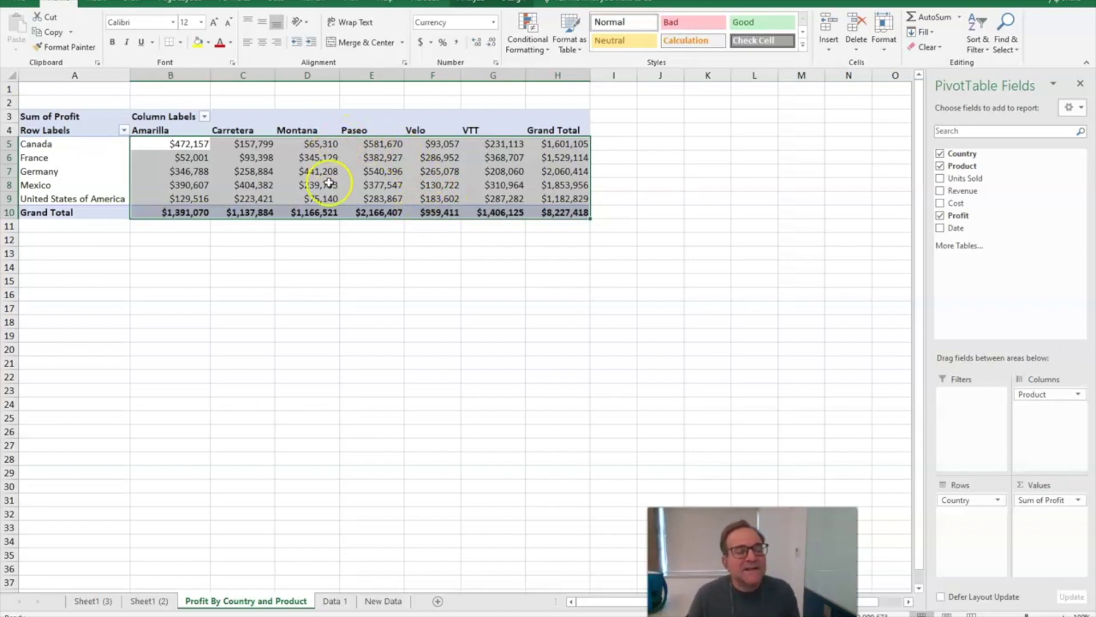
{"action": "left_click", "coordinate": [186, 172]}
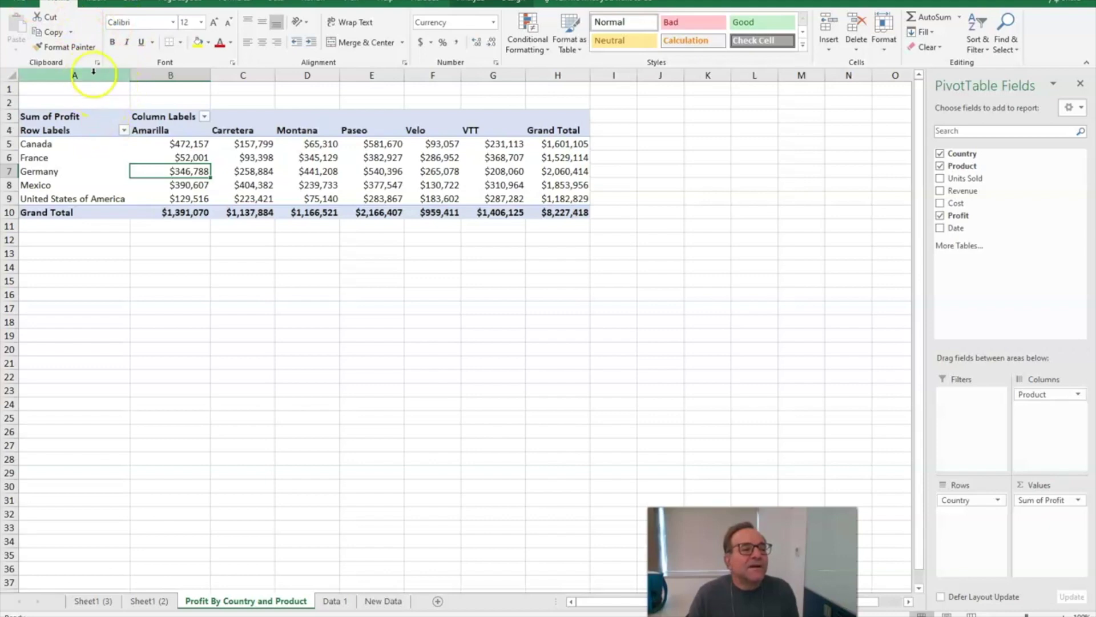
- Insert a Stacked Column PivotChart from the profit by country and product PivotTable
{"action": "left_click", "coordinate": [96, 2]}
{"action": "left_click", "coordinate": [652, 29]}
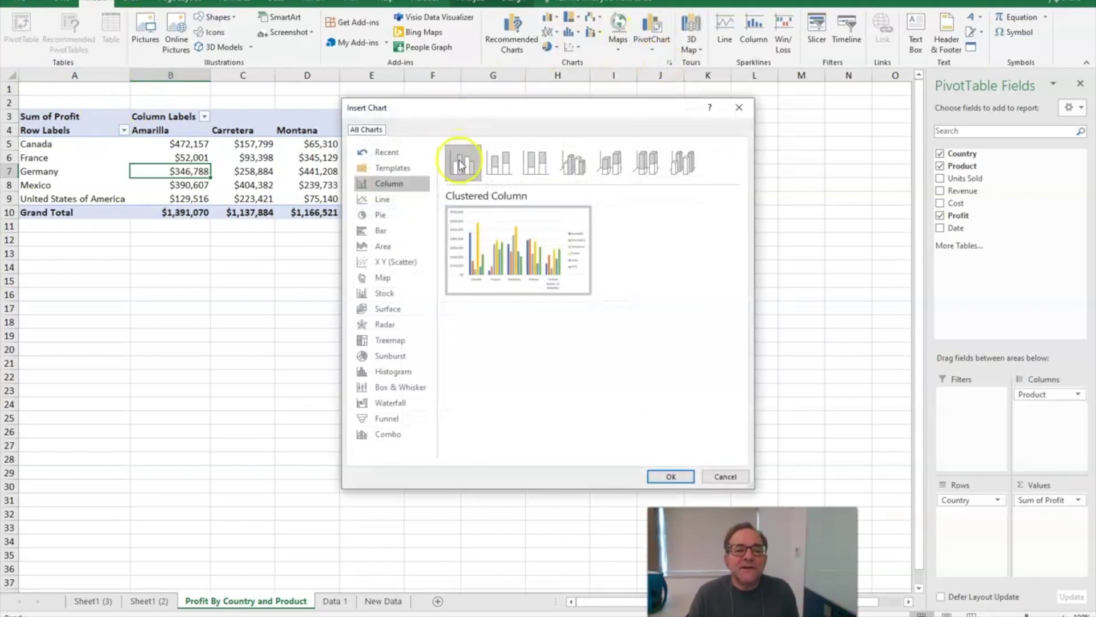
{"action": "mouse_move", "coordinate": [482, 264]}
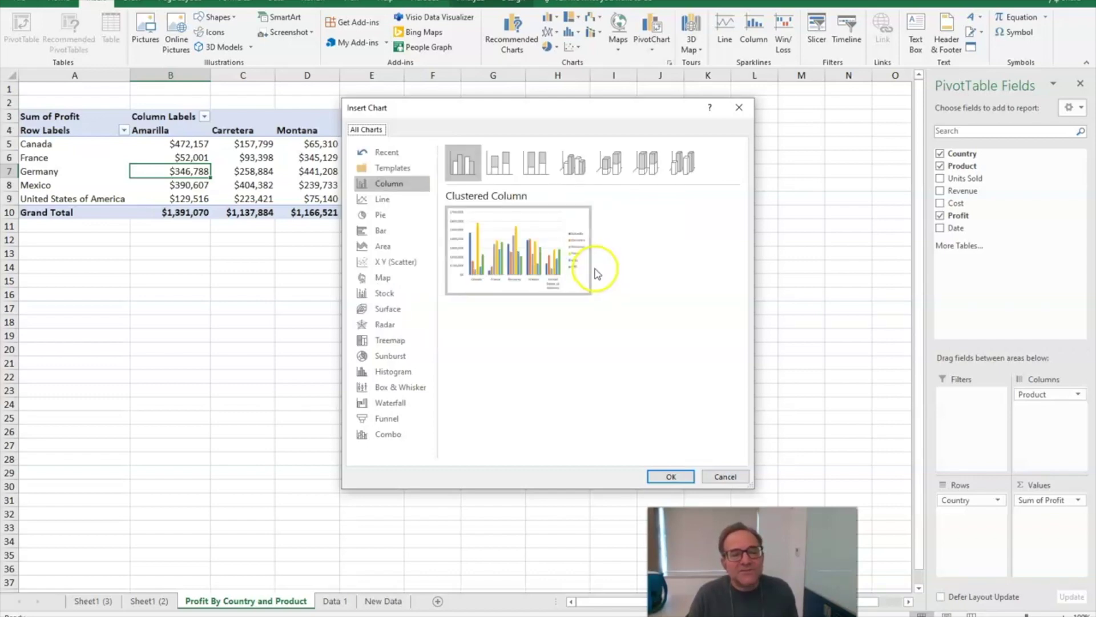
{"action": "left_click", "coordinate": [497, 166]}
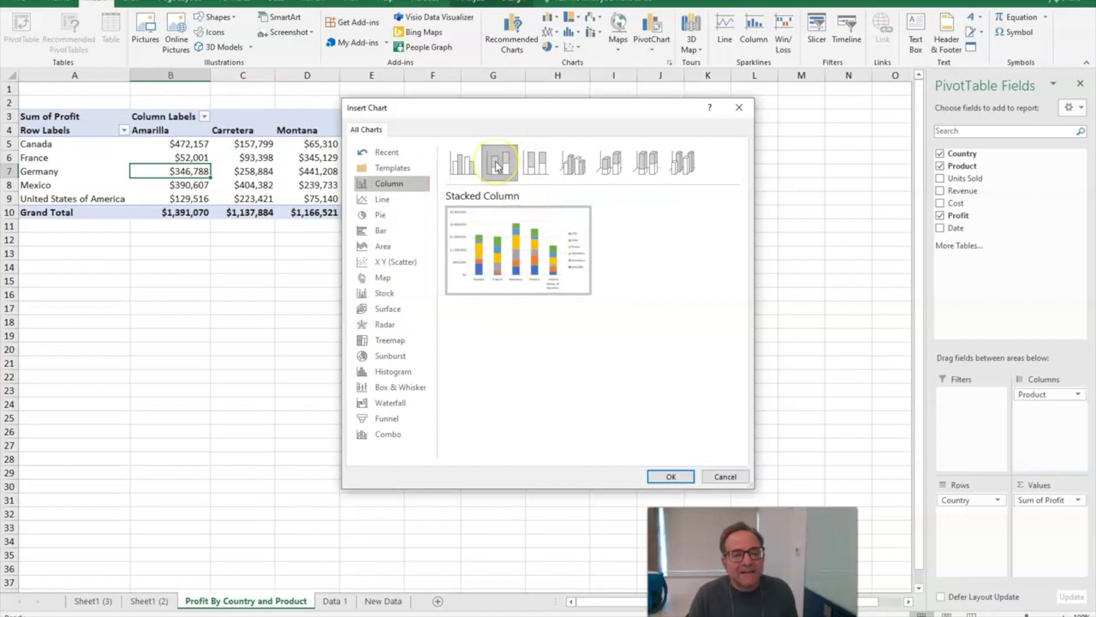
{"action": "mouse_move", "coordinate": [542, 246]}
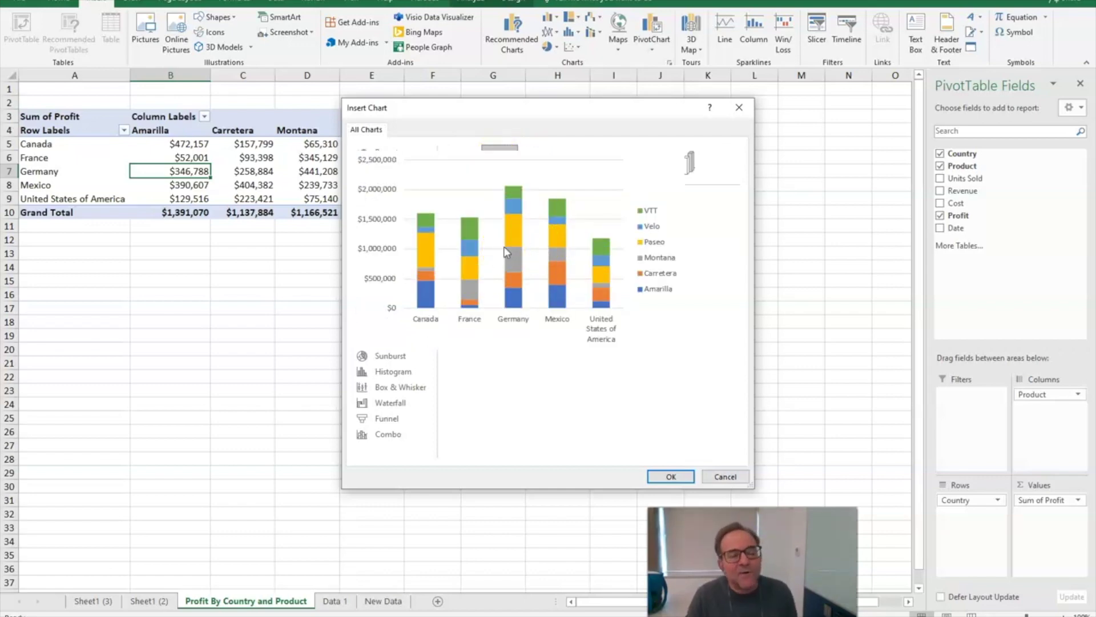
{"action": "left_click", "coordinate": [671, 476]}
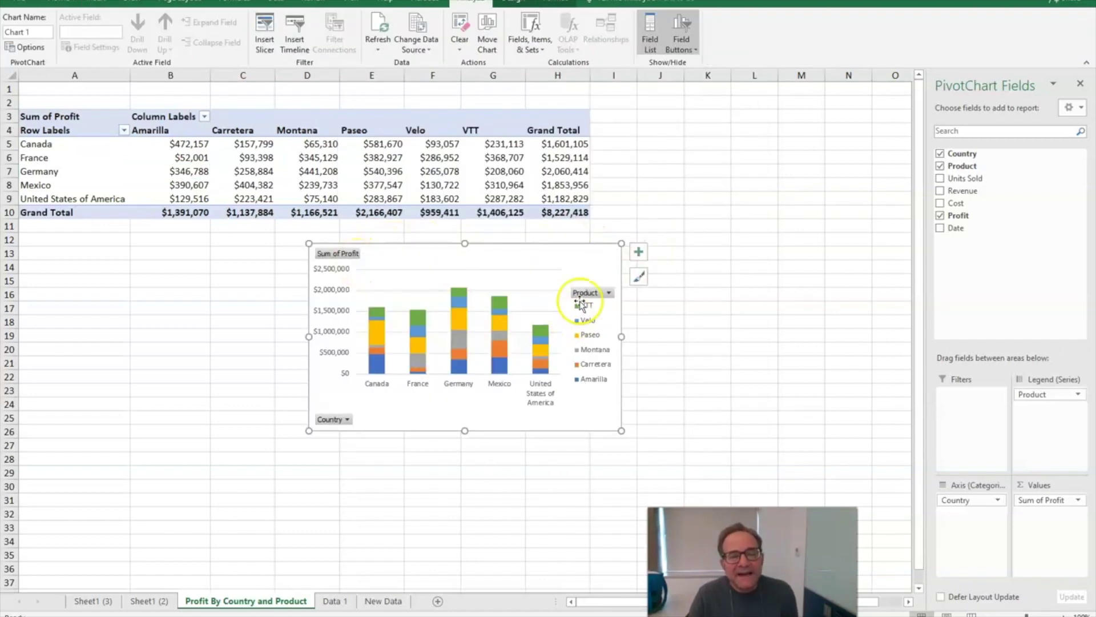
- Hide all field buttons on the stacked column chart and give it the title "Profit By Country and Product"
{"action": "right_click", "coordinate": [343, 255]}
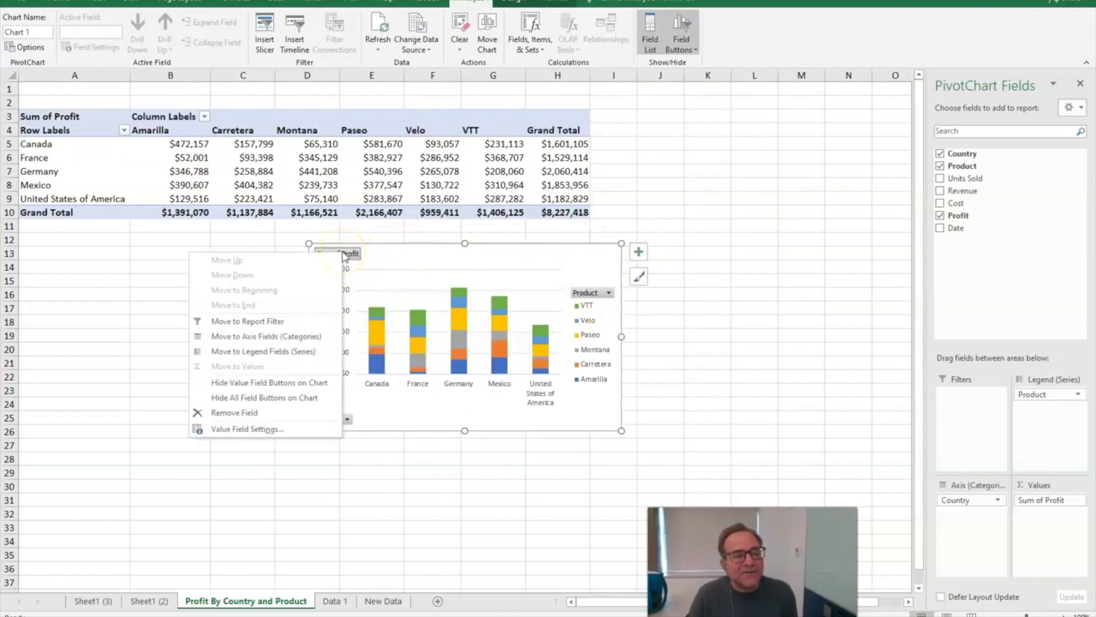
{"action": "left_click", "coordinate": [266, 398]}
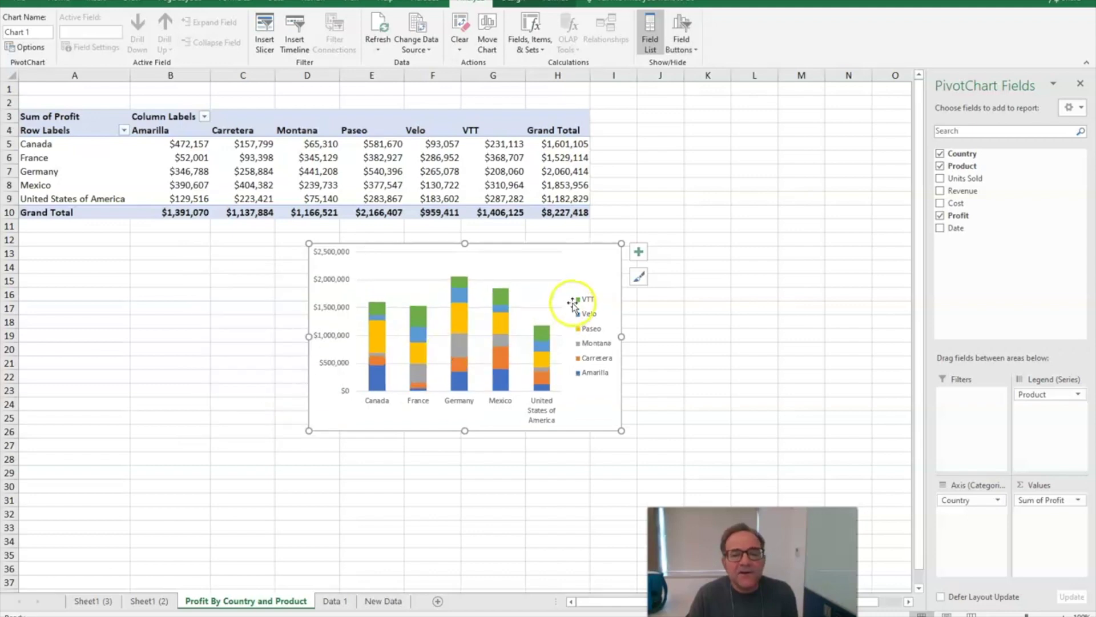
{"action": "left_click", "coordinate": [639, 253]}
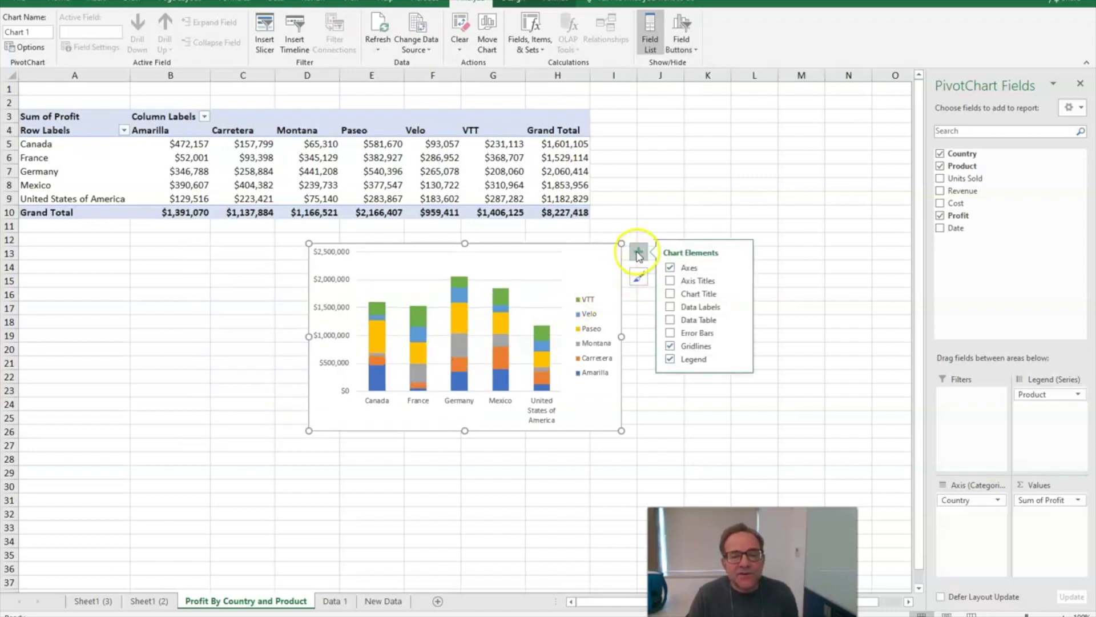
{"action": "left_click", "coordinate": [669, 294]}
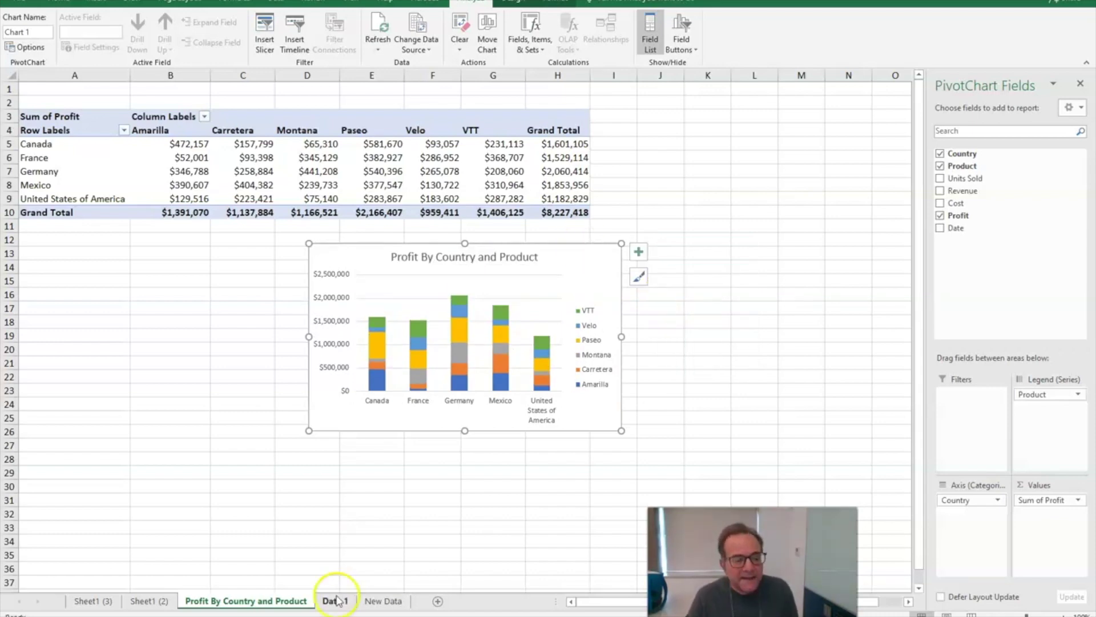
- Paste the Profit By Country and Product chart into a new sheet named Dashboard, placing it from about column I and extending it to row 20
{"action": "left_click", "coordinate": [436, 601]}
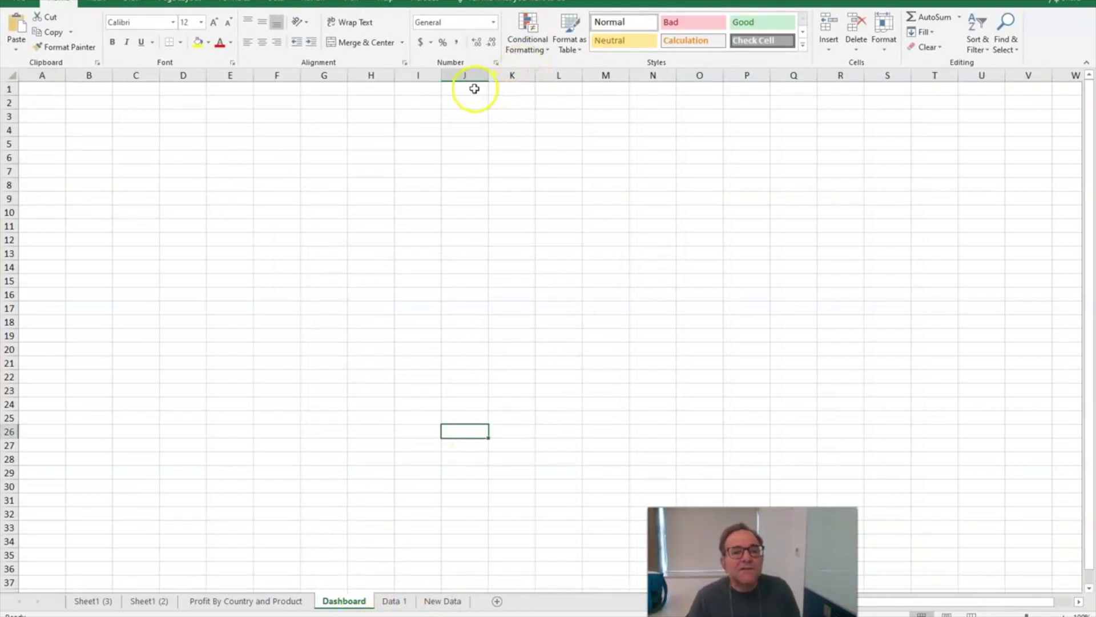
{"action": "left_click", "coordinate": [475, 88]}
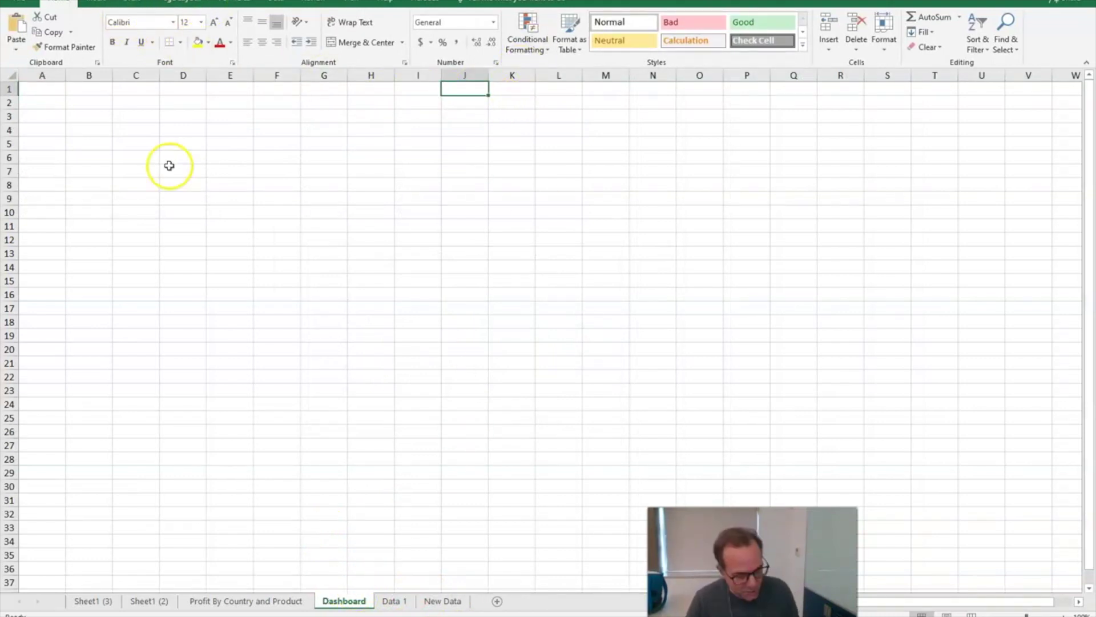
{"action": "key", "text": "ctrl+v"}
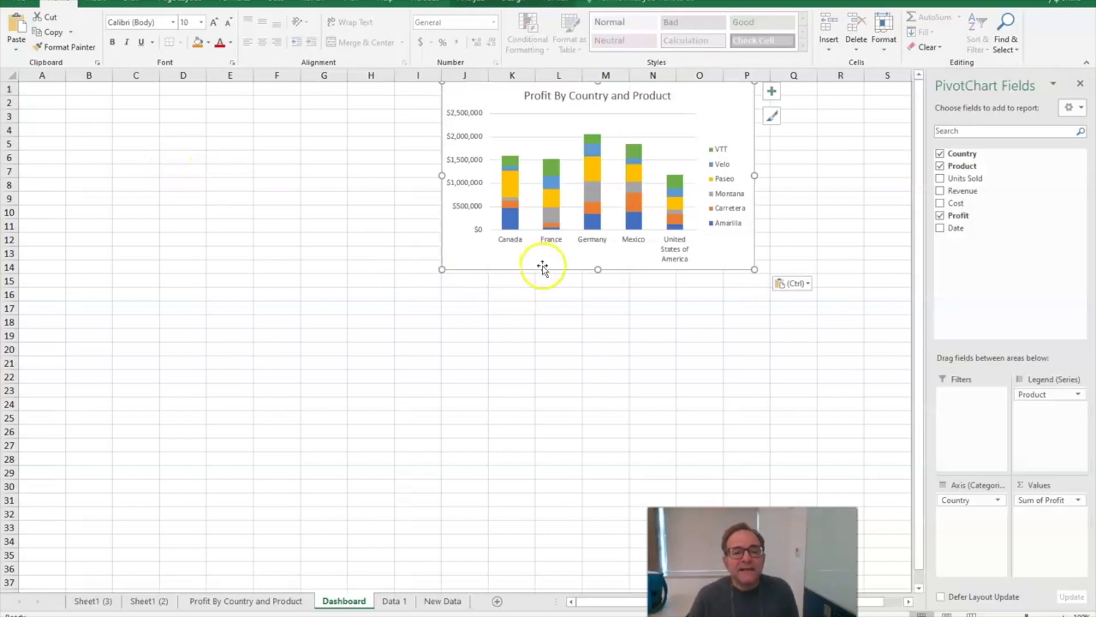
{"action": "left_click_drag", "start_coordinate": [540, 268], "coordinate": [485, 284]}
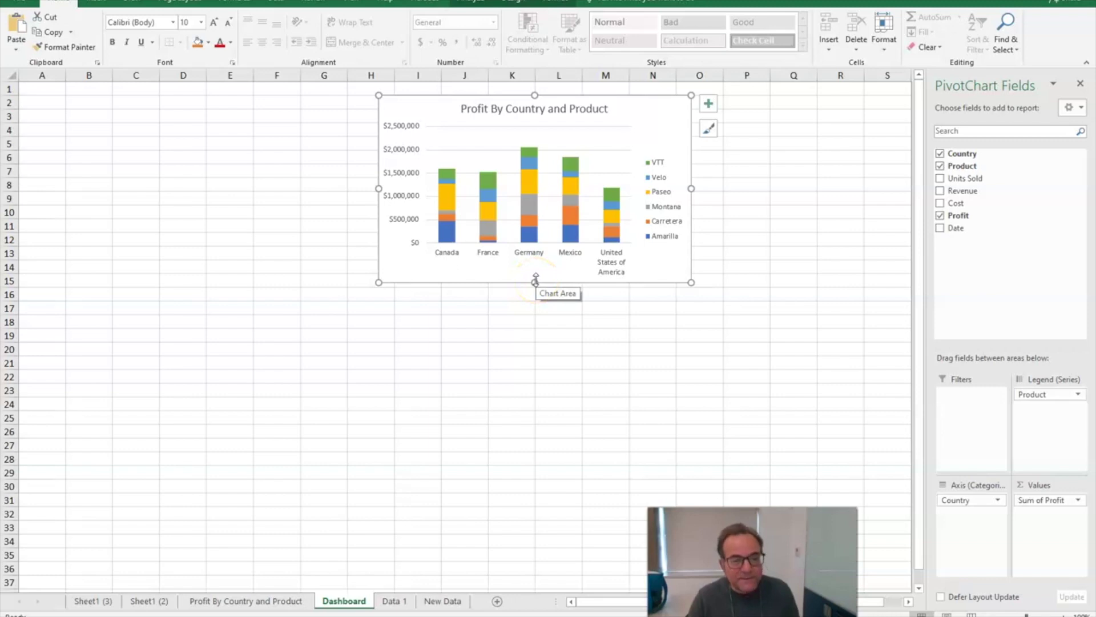
{"action": "mouse_move", "coordinate": [490, 281]}
{"action": "left_mouse_down"}
{"action": "mouse_move", "coordinate": [423, 338]}
{"action": "mouse_move", "coordinate": [341, 342]}
{"action": "mouse_move", "coordinate": [411, 348]}
{"action": "mouse_move", "coordinate": [543, 284]}
{"action": "mouse_move", "coordinate": [472, 262]}
{"action": "mouse_move", "coordinate": [496, 267]}
{"action": "mouse_move", "coordinate": [543, 310]}
{"action": "mouse_move", "coordinate": [546, 352]}
{"action": "left_mouse_up"}
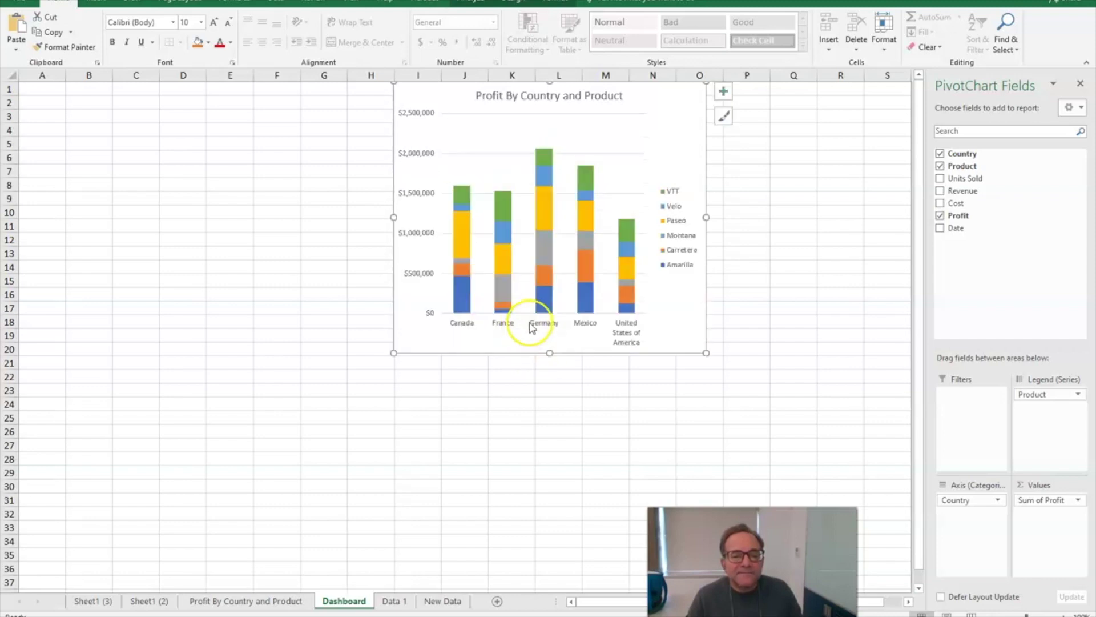
- Rename the sheet Sheet1 (2) as "Profit BY Month"
{"action": "left_click", "coordinate": [146, 604]}
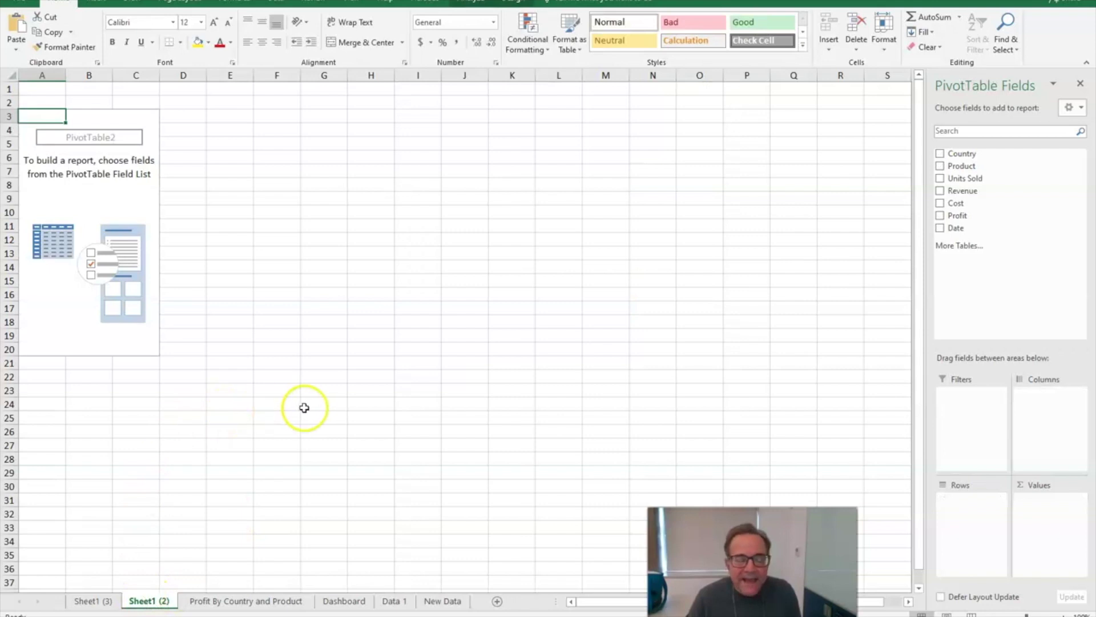
{"action": "right_click", "coordinate": [146, 601]}
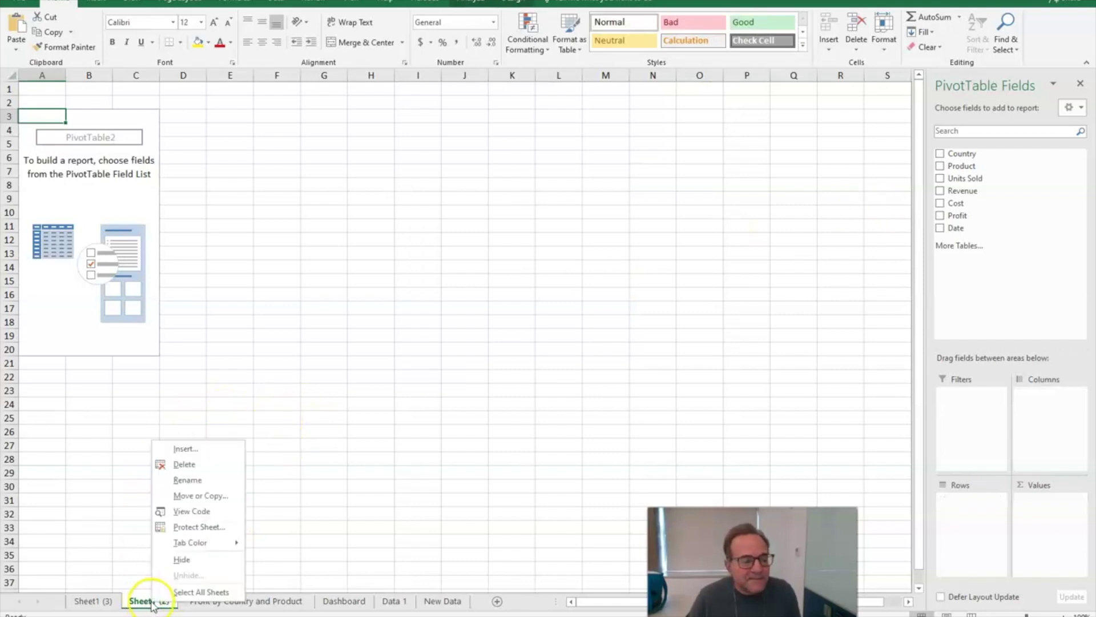
{"action": "left_click", "coordinate": [186, 481]}
{"action": "type", "text": "Pro"}
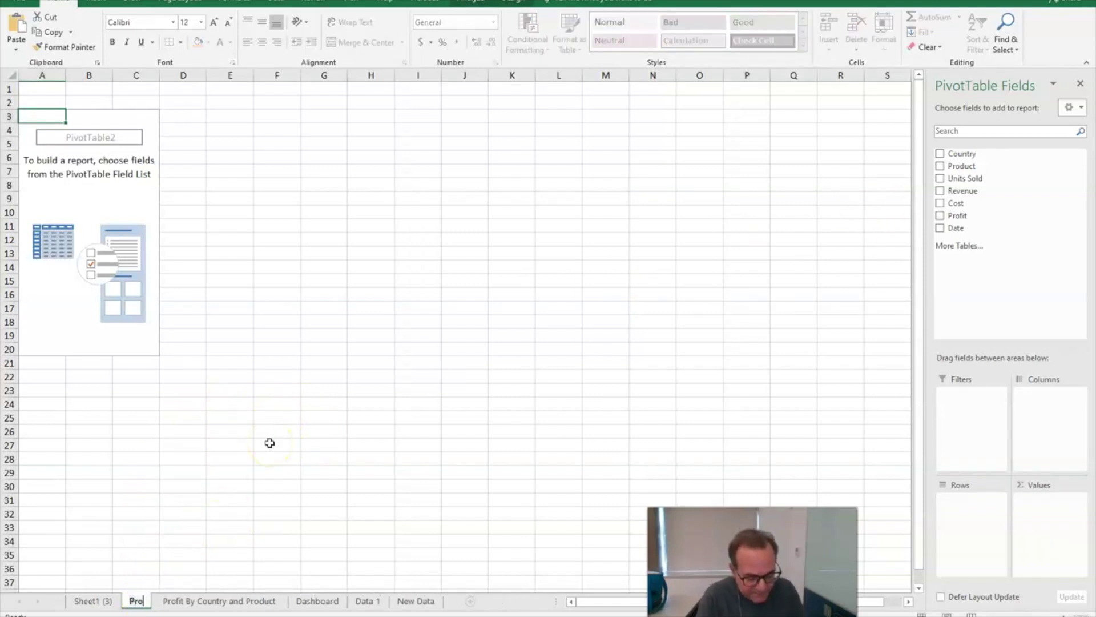
{"action": "type", "text": "fit BY "}
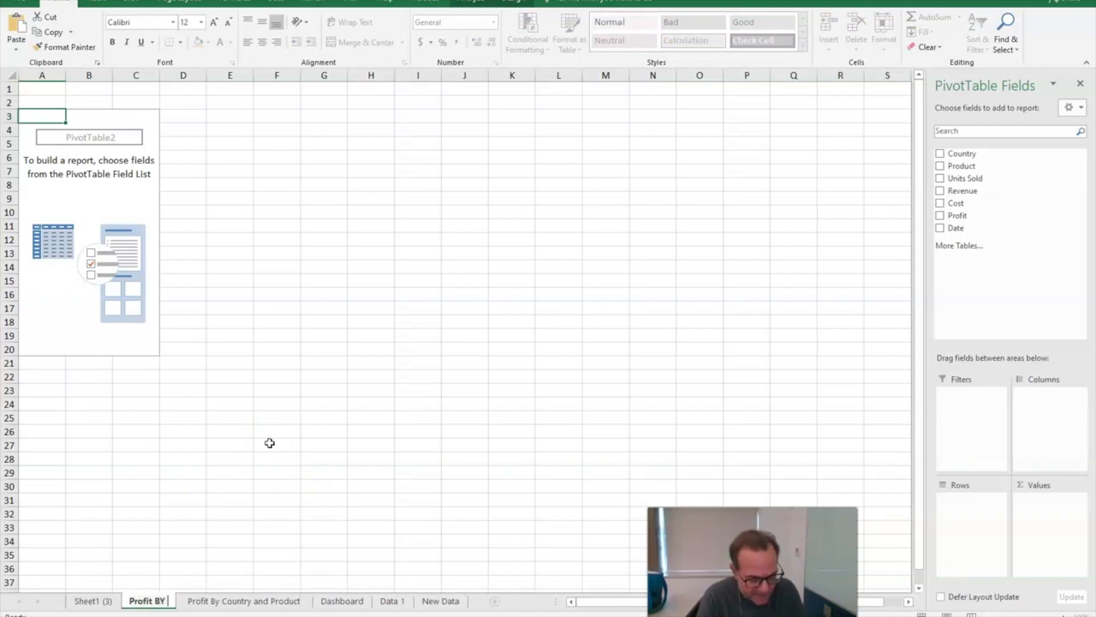
{"action": "type", "text": "Month"}
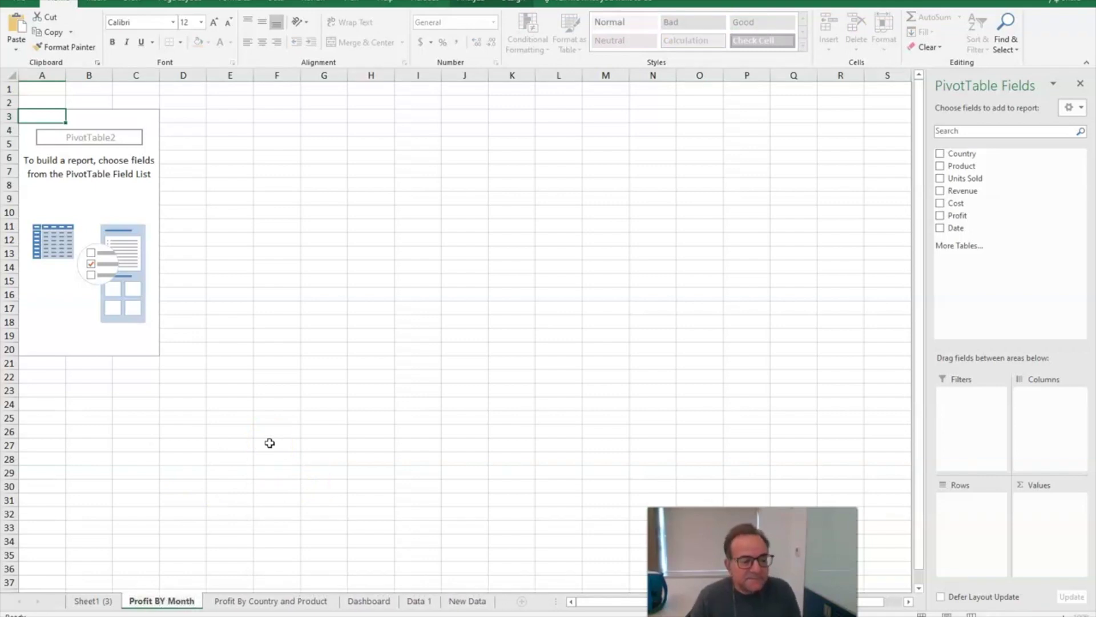
{"action": "left_click", "coordinate": [270, 443]}
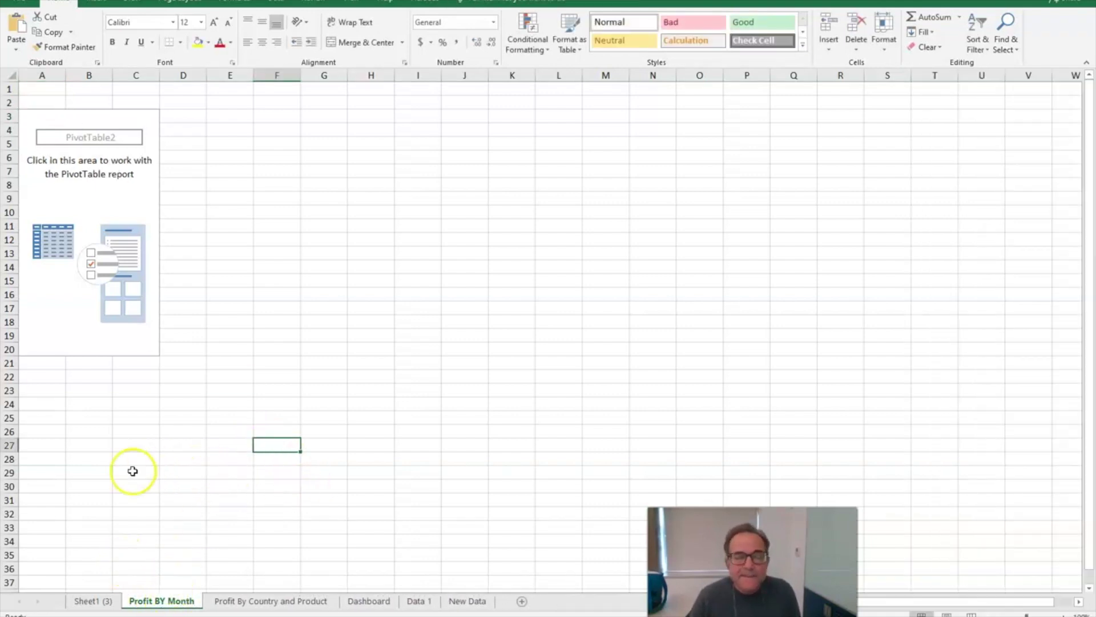
- Lay out the empty PivotTable with Date as rows and Profit as summed values, and expand the years 2013 and 2014
{"action": "left_click", "coordinate": [134, 309]}
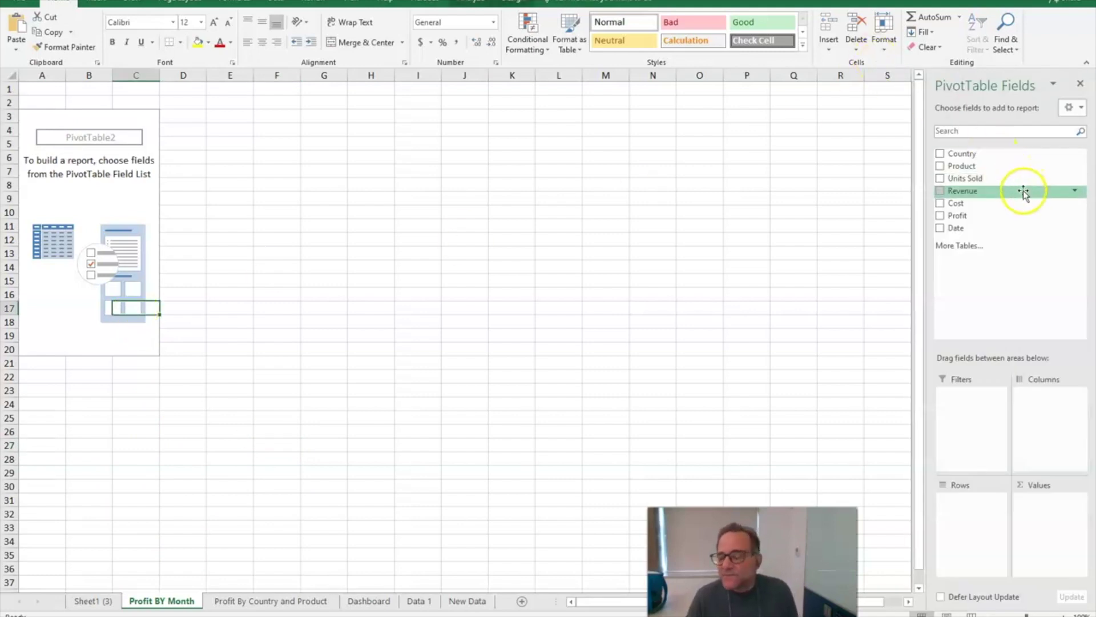
{"action": "left_click_drag", "start_coordinate": [961, 229], "coordinate": [959, 514]}
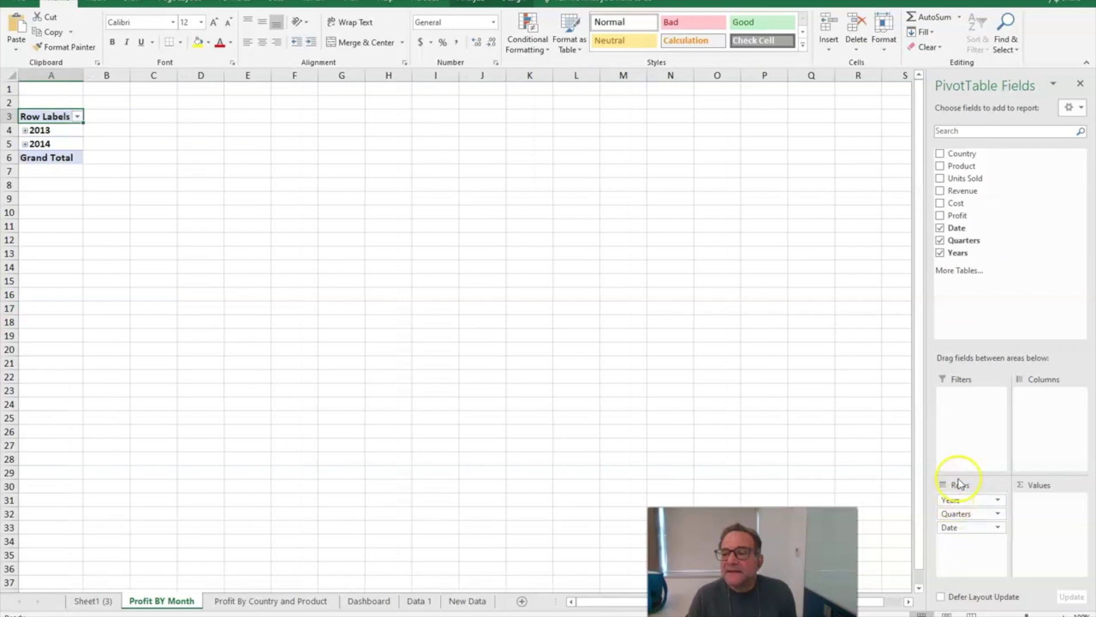
{"action": "left_click_drag", "start_coordinate": [952, 217], "coordinate": [1040, 515]}
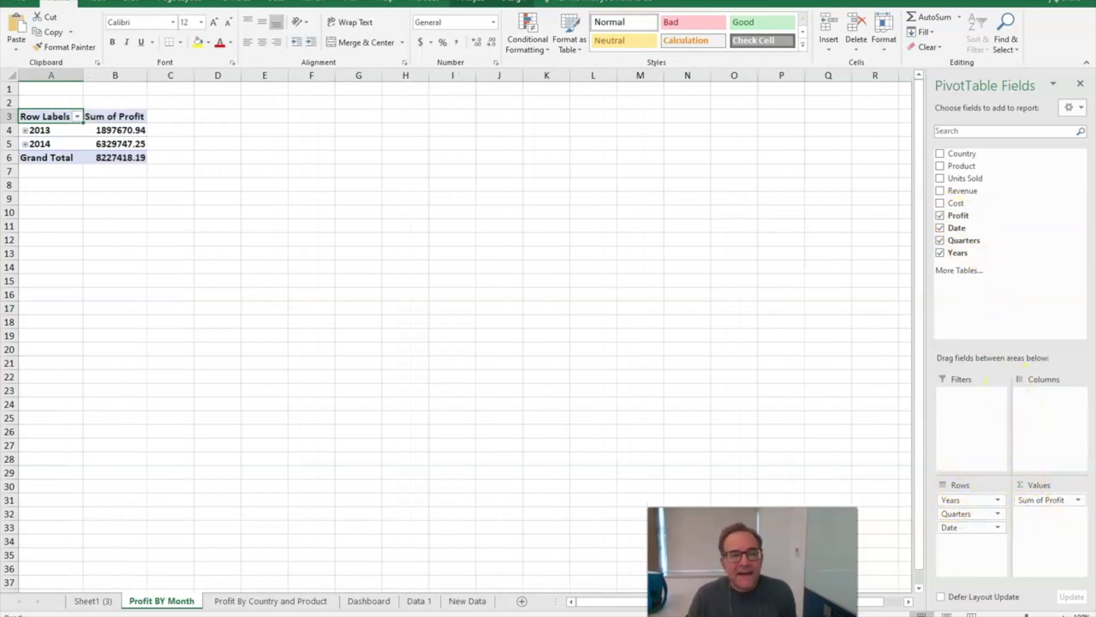
{"action": "left_click", "coordinate": [24, 131]}
{"action": "left_click", "coordinate": [25, 130]}
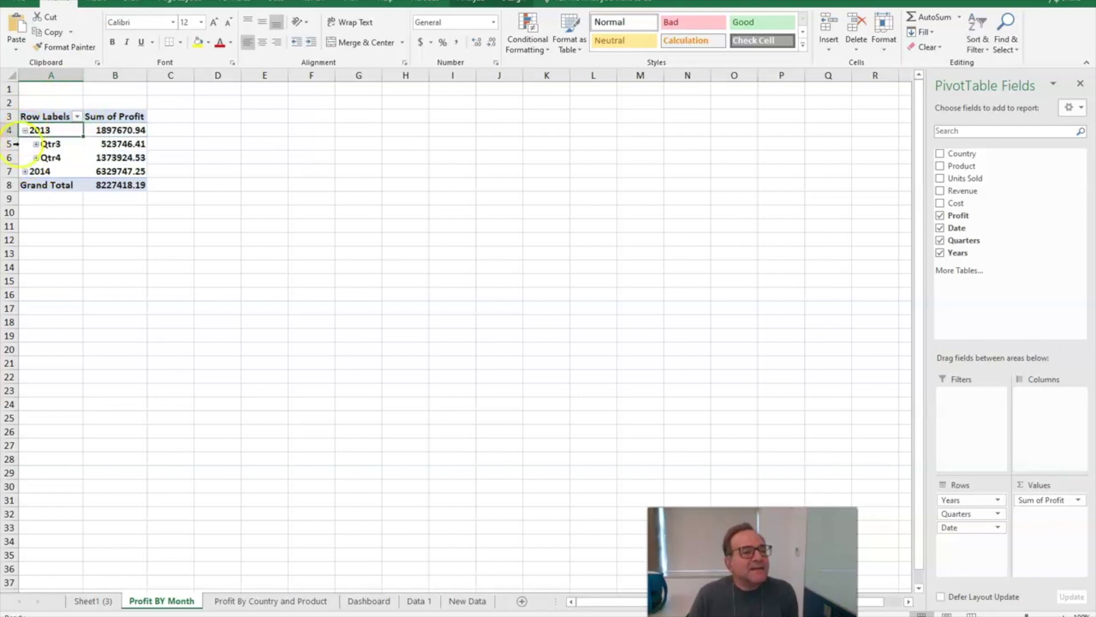
{"action": "left_click", "coordinate": [24, 171]}
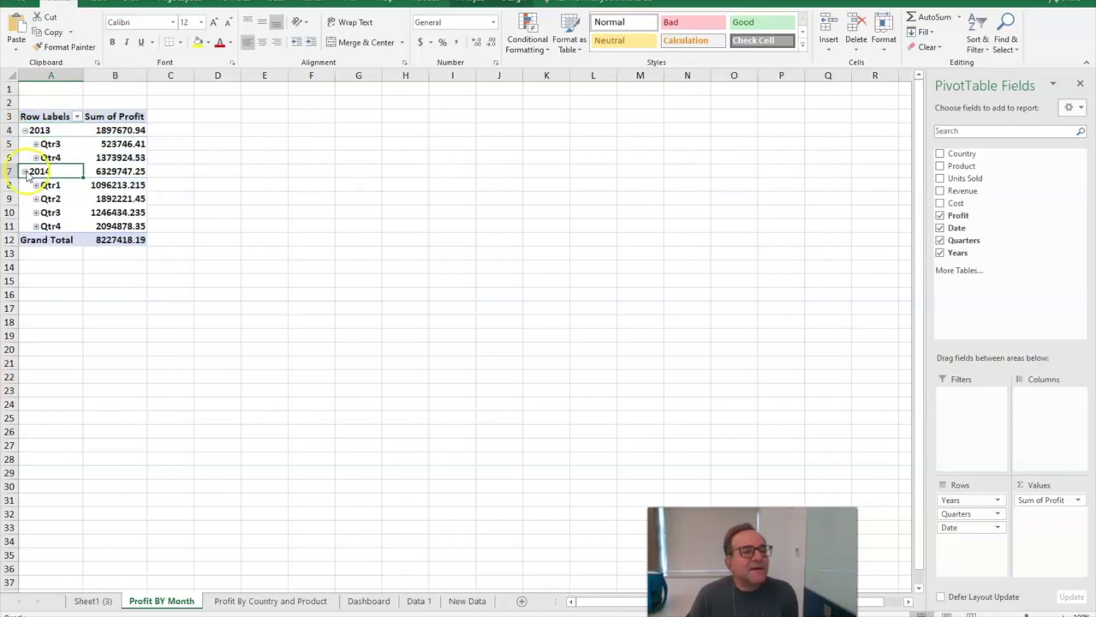
- Group the PivotTable dates by Months and Years only, leaving out Quarters
{"action": "left_click", "coordinate": [473, 3]}
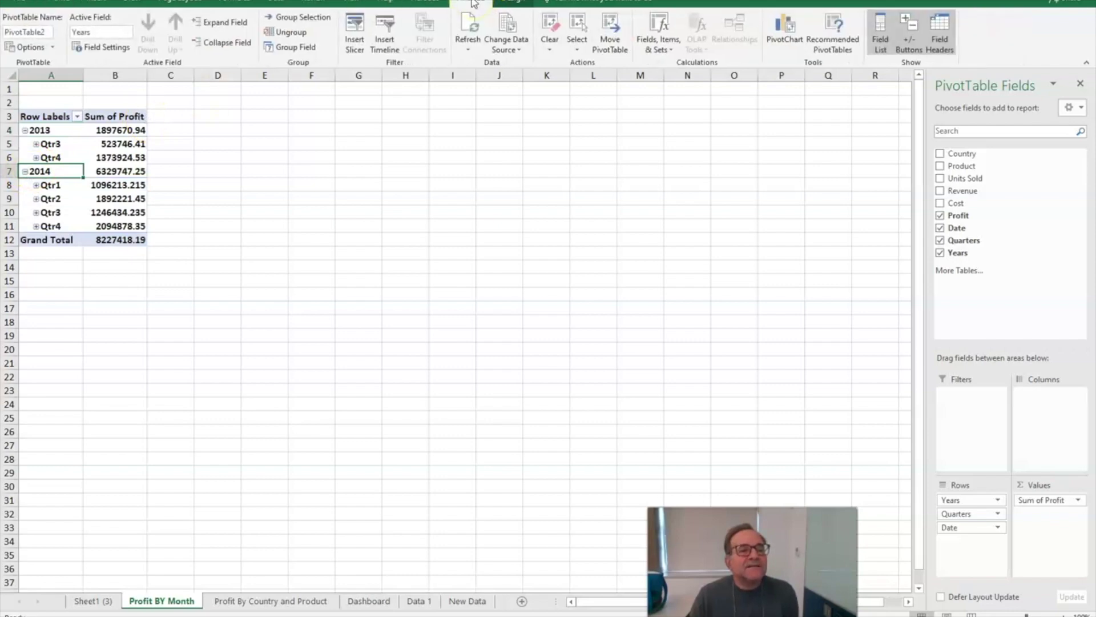
{"action": "left_click", "coordinate": [302, 18]}
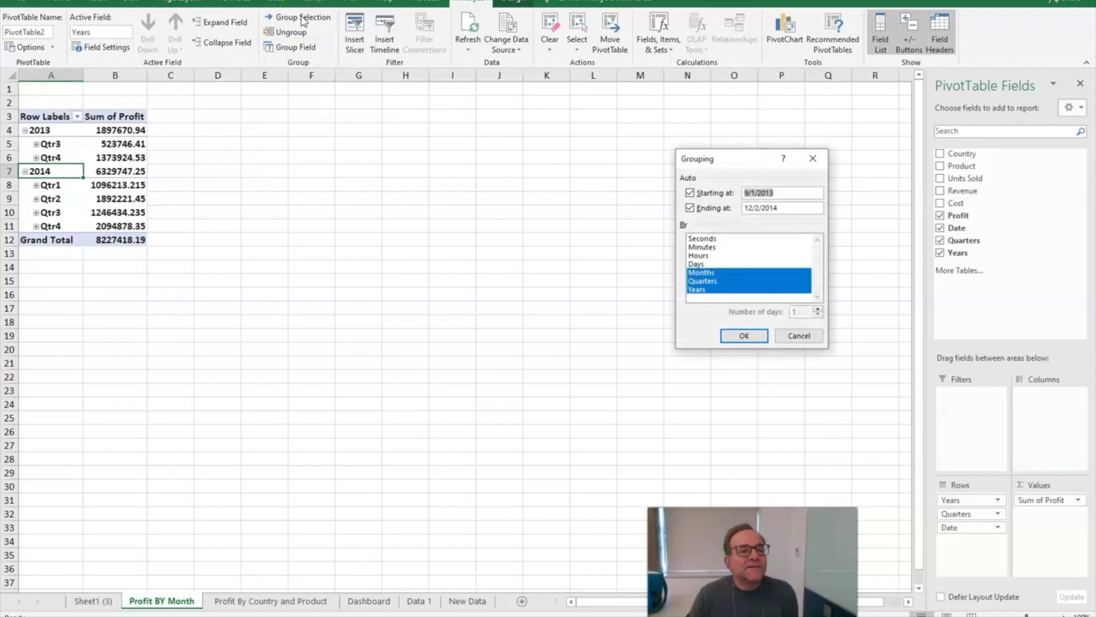
{"action": "left_click", "coordinate": [698, 282]}
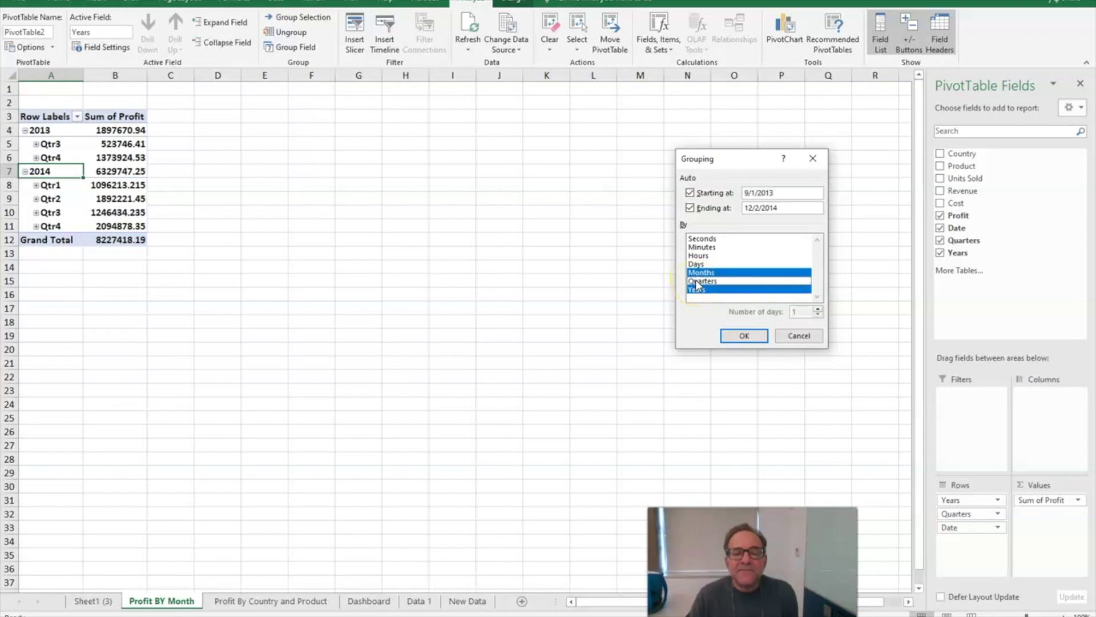
{"action": "left_click", "coordinate": [736, 336]}
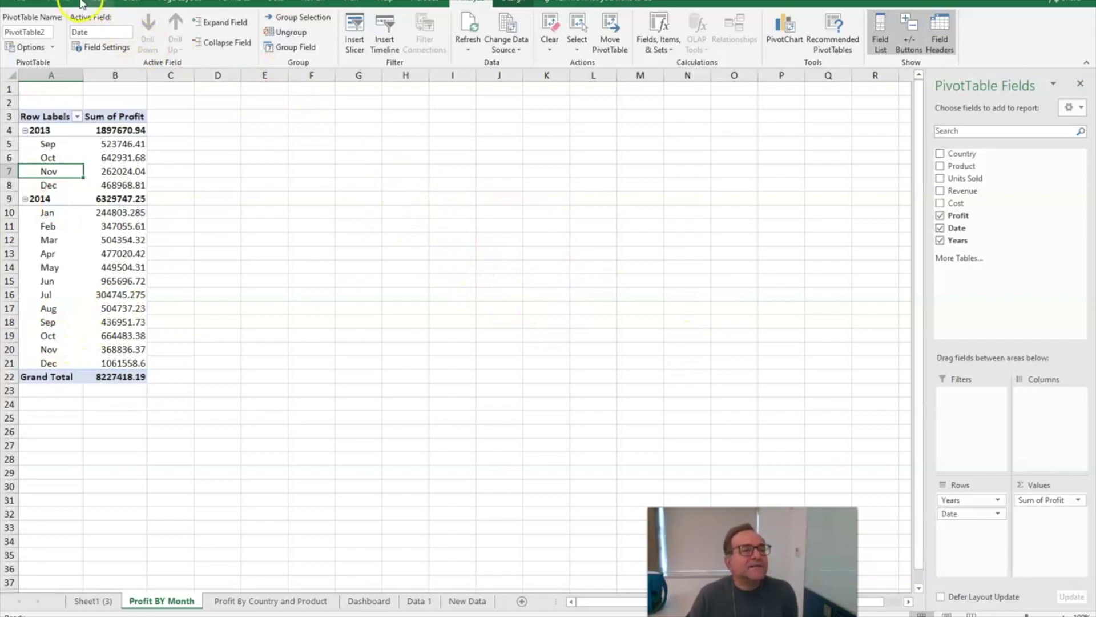
- Insert a Line PivotChart from the monthly profit PivotTable and title it "Profit"
{"action": "left_click", "coordinate": [97, 1]}
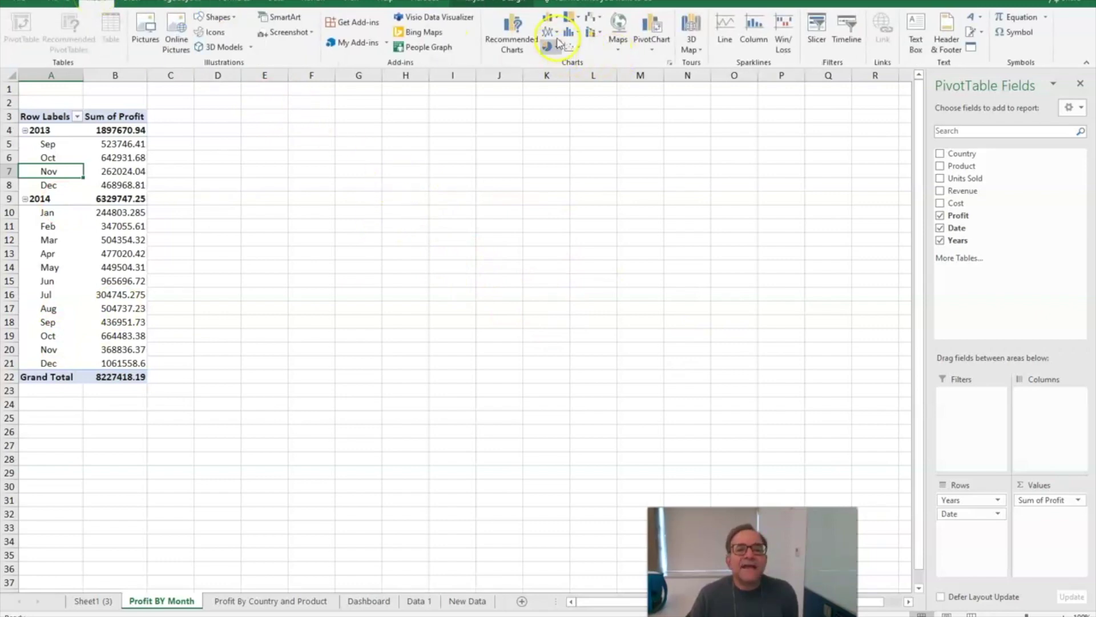
{"action": "left_click", "coordinate": [653, 40]}
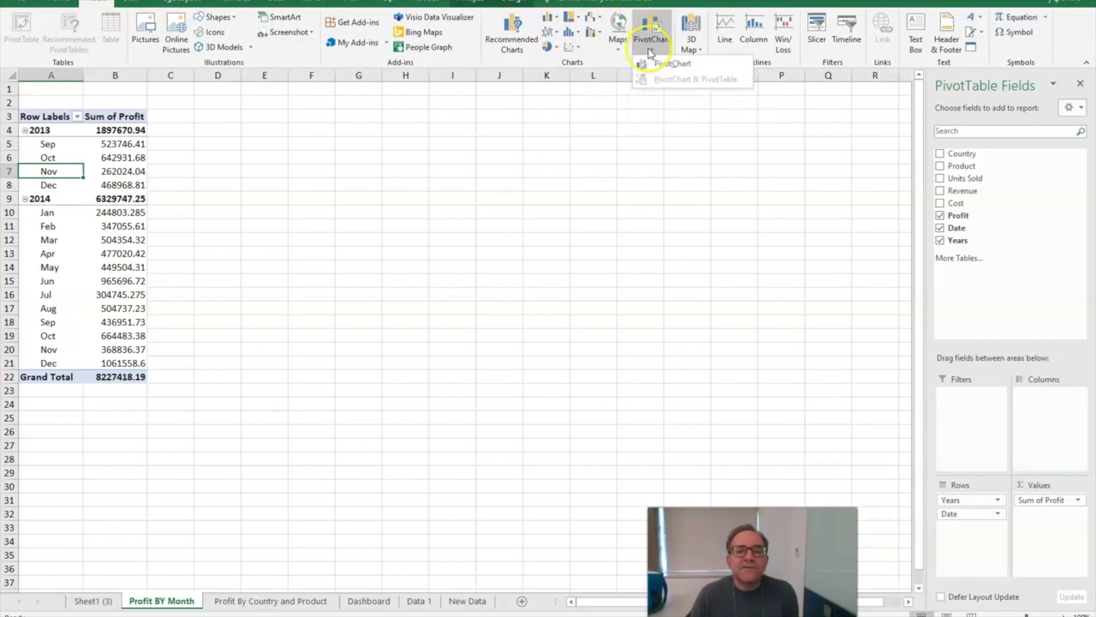
{"action": "left_click", "coordinate": [655, 70]}
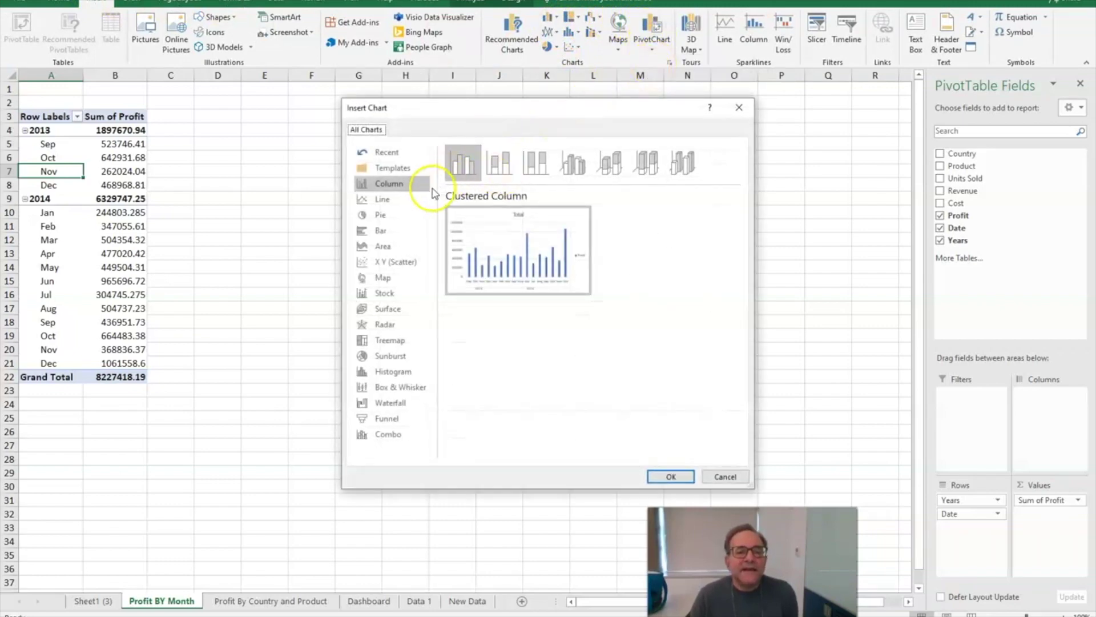
{"action": "left_click", "coordinate": [398, 200]}
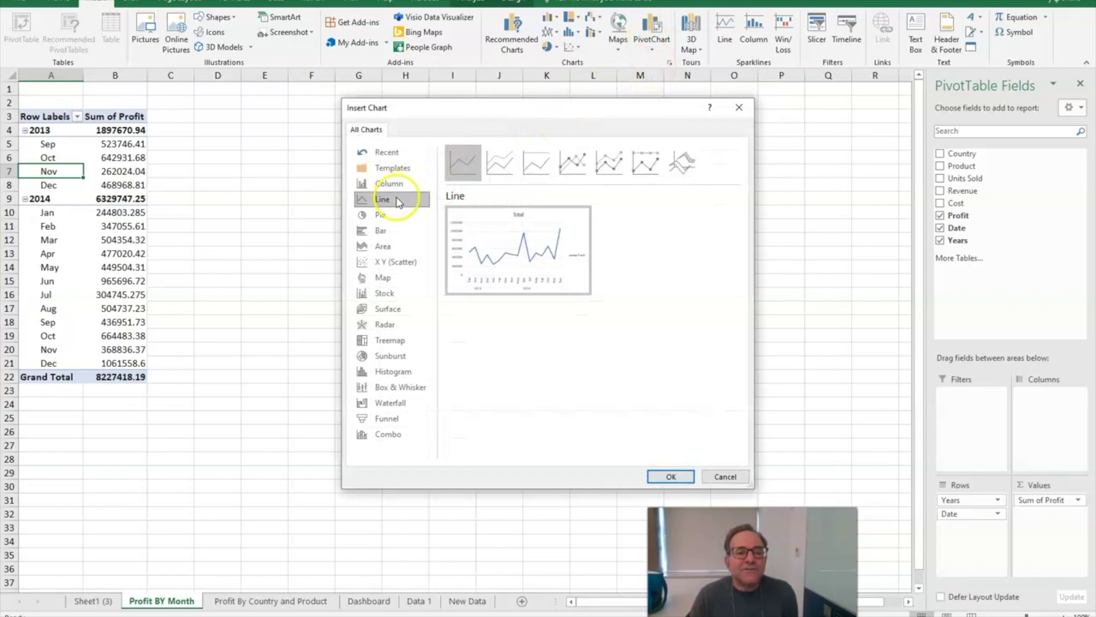
{"action": "left_click", "coordinate": [672, 476]}
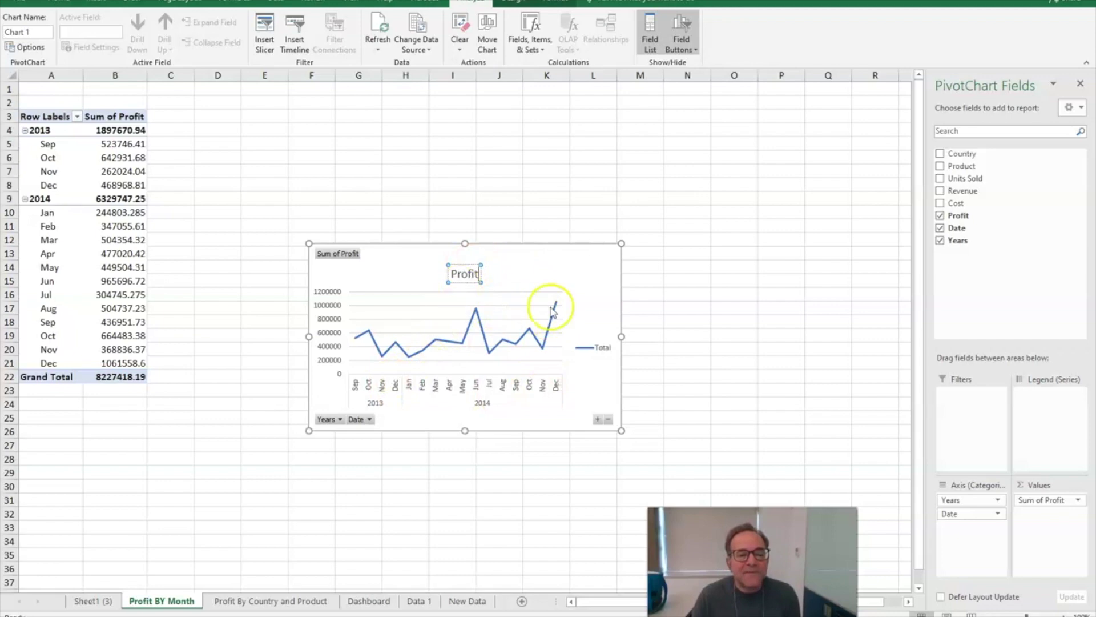
- Delete the legend from the Profit line chart and hide all its field buttons
{"action": "left_click", "coordinate": [585, 351]}
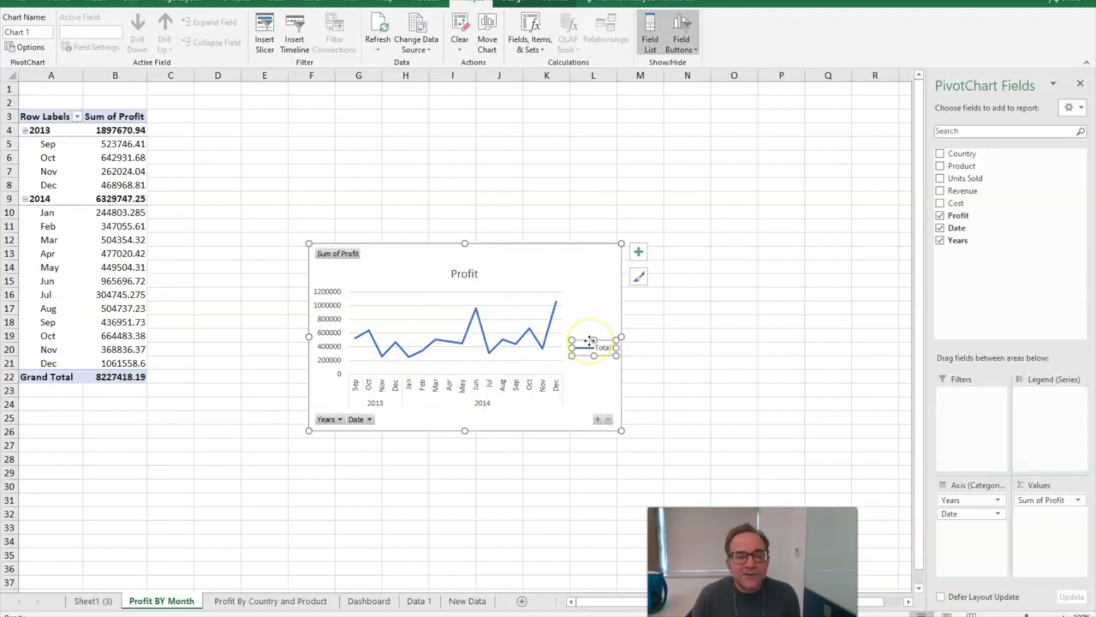
{"action": "right_click", "coordinate": [590, 341]}
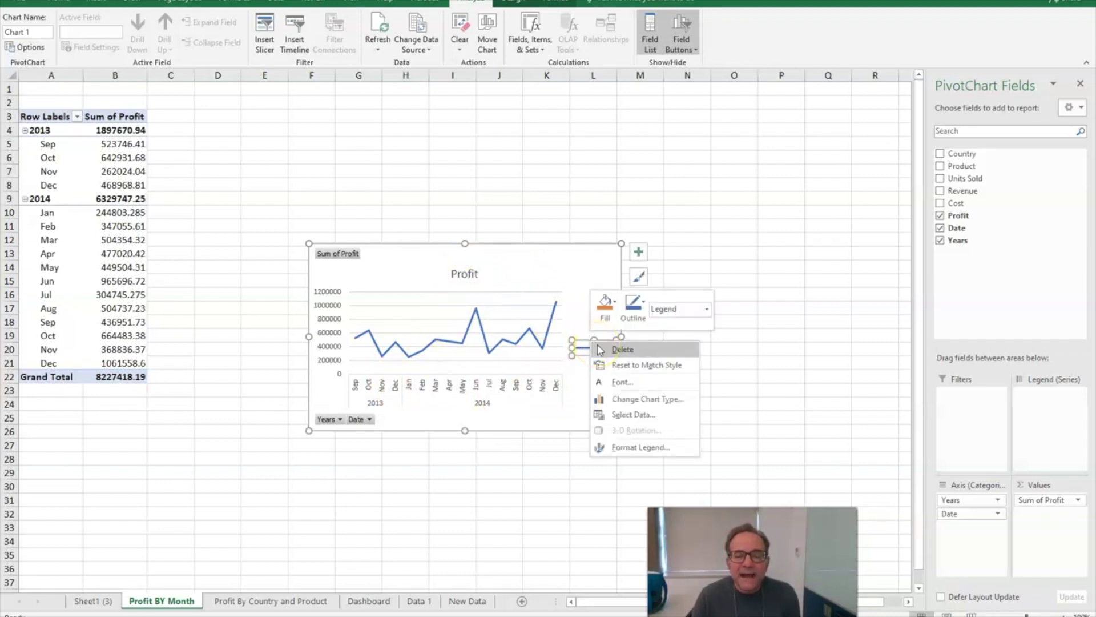
{"action": "left_click", "coordinate": [610, 351]}
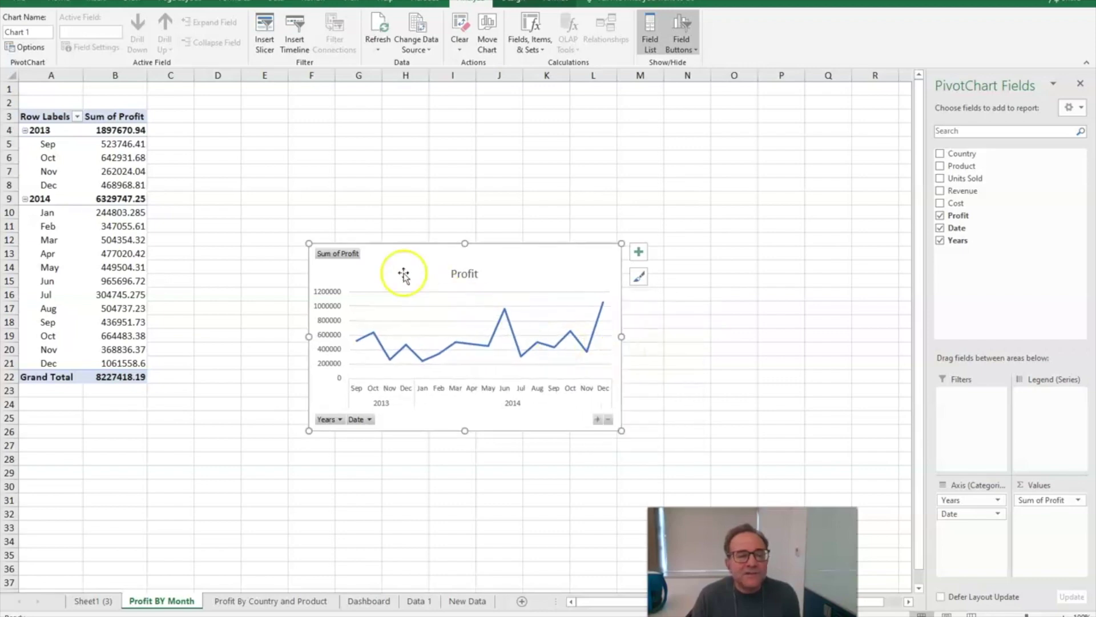
{"action": "right_click", "coordinate": [349, 258]}
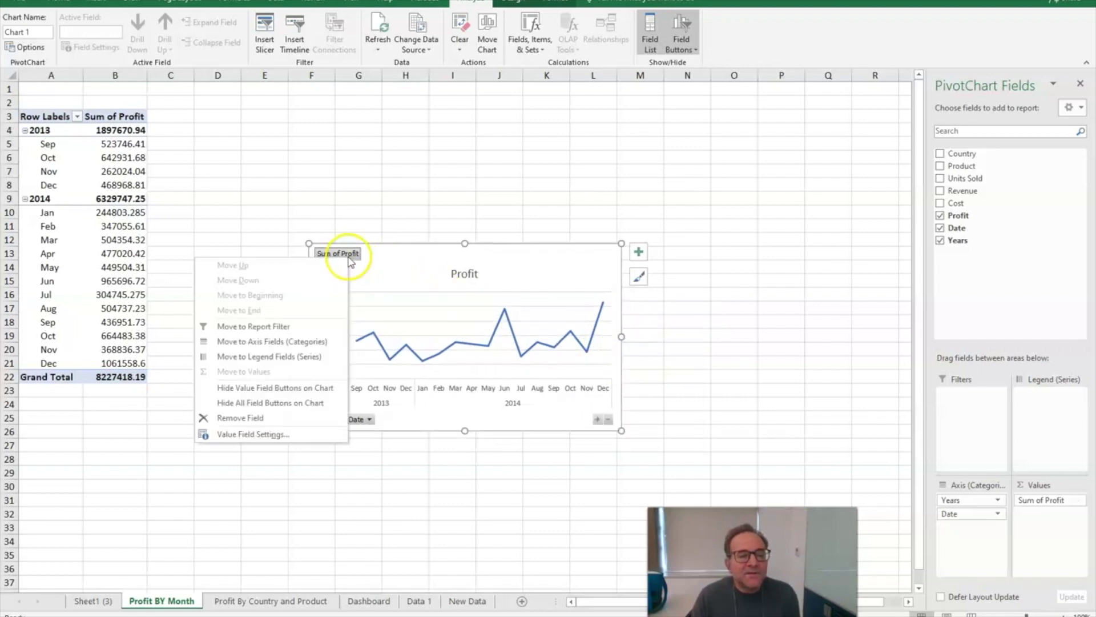
{"action": "left_click", "coordinate": [270, 403]}
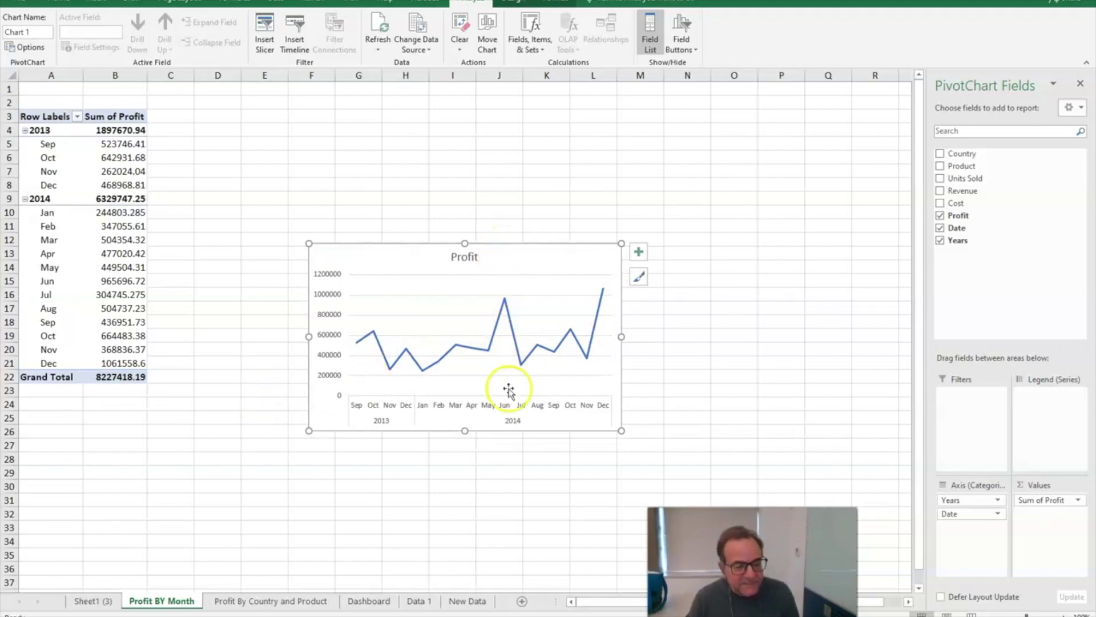
- Paste the Profit line chart into the Dashboard sheet, place it beside the Profit By Country and Product chart, and reduce its height slightly
{"action": "left_click", "coordinate": [367, 601]}
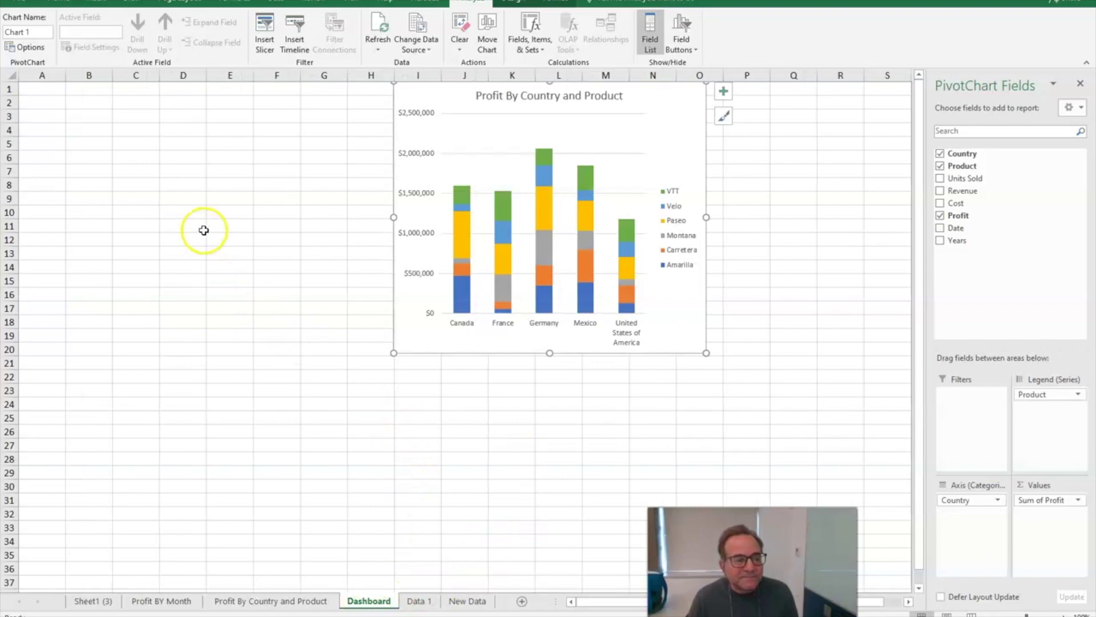
{"action": "left_click", "coordinate": [216, 185]}
{"action": "right_click", "coordinate": [216, 186]}
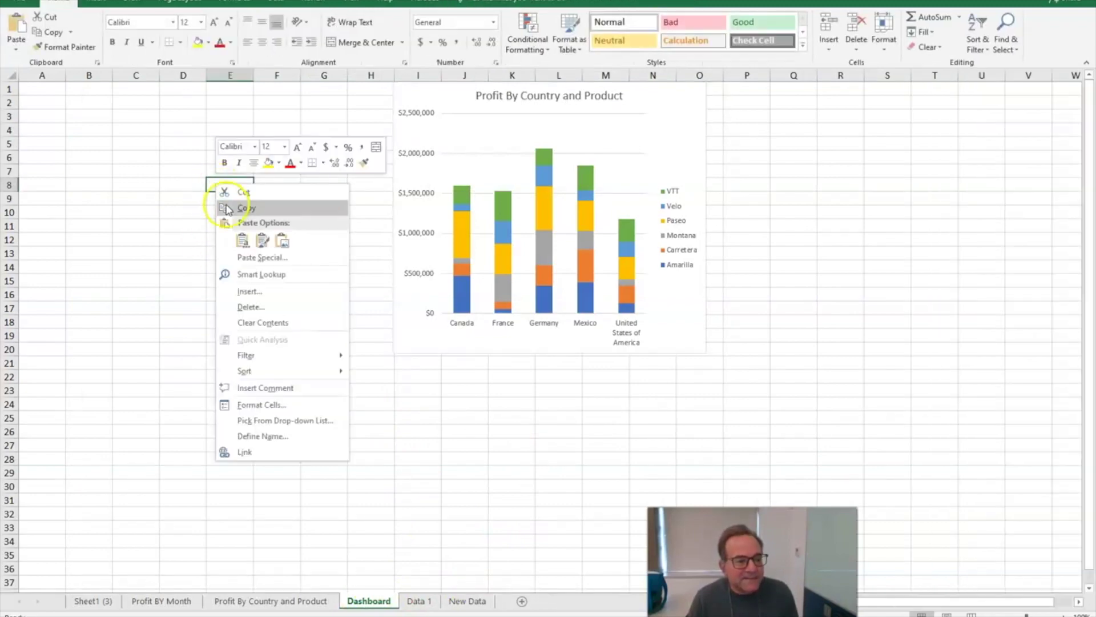
{"action": "left_click", "coordinate": [262, 240]}
{"action": "left_click_drag", "start_coordinate": [300, 176], "coordinate": [802, 86]}
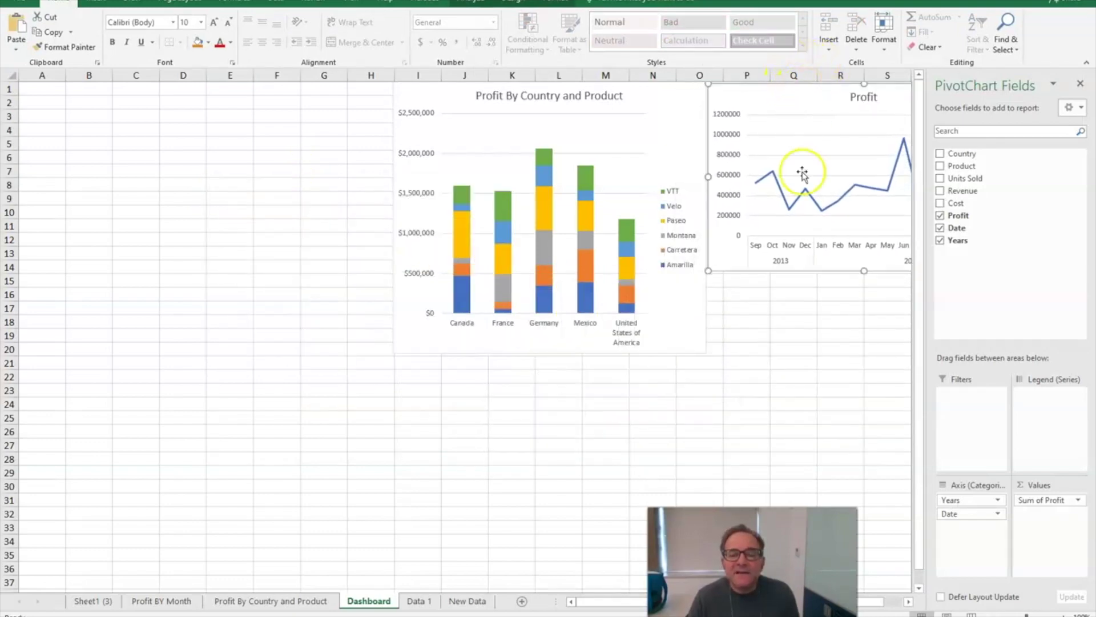
{"action": "left_click_drag", "start_coordinate": [860, 271], "coordinate": [861, 262]}
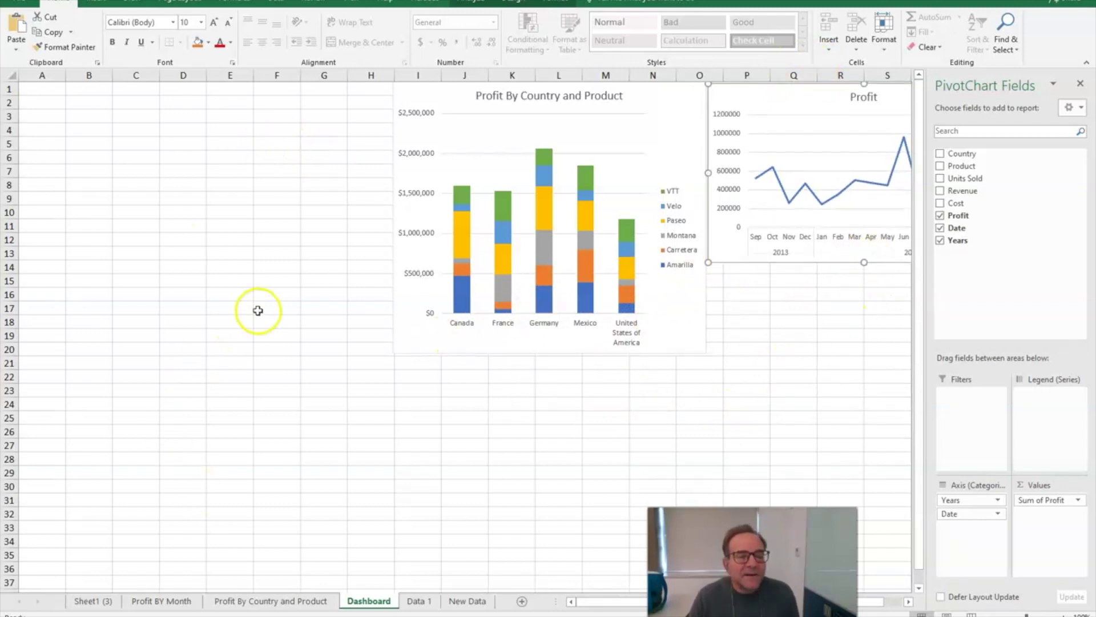
- Rename the sheet Sheet1 (3) as "Units Sold"
{"action": "left_click", "coordinate": [96, 601]}
{"action": "right_click", "coordinate": [100, 601]}
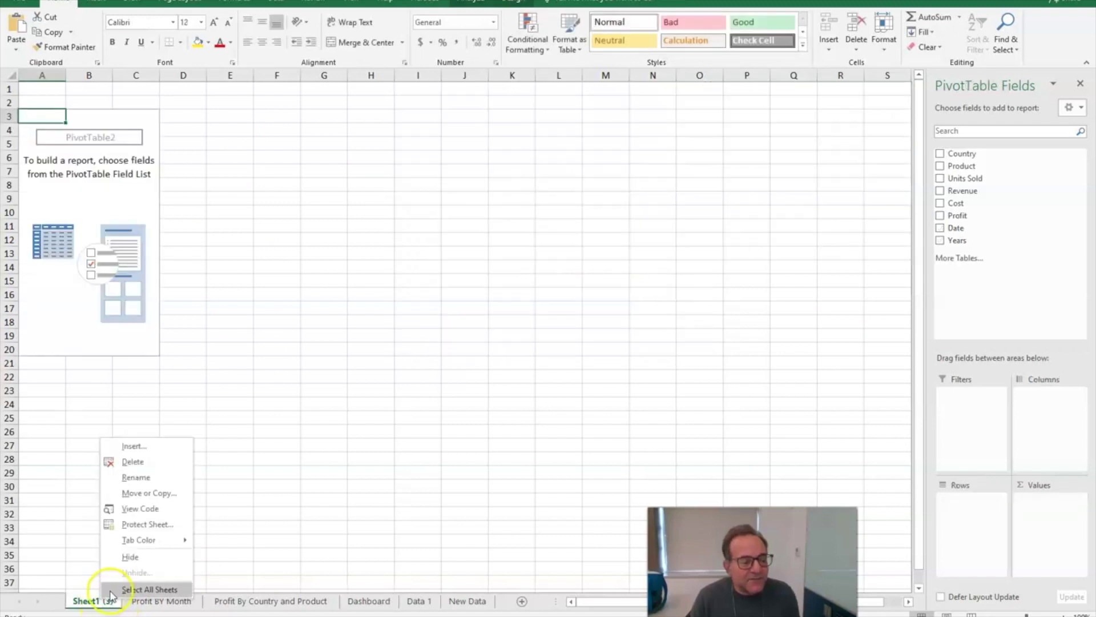
{"action": "left_click", "coordinate": [141, 482]}
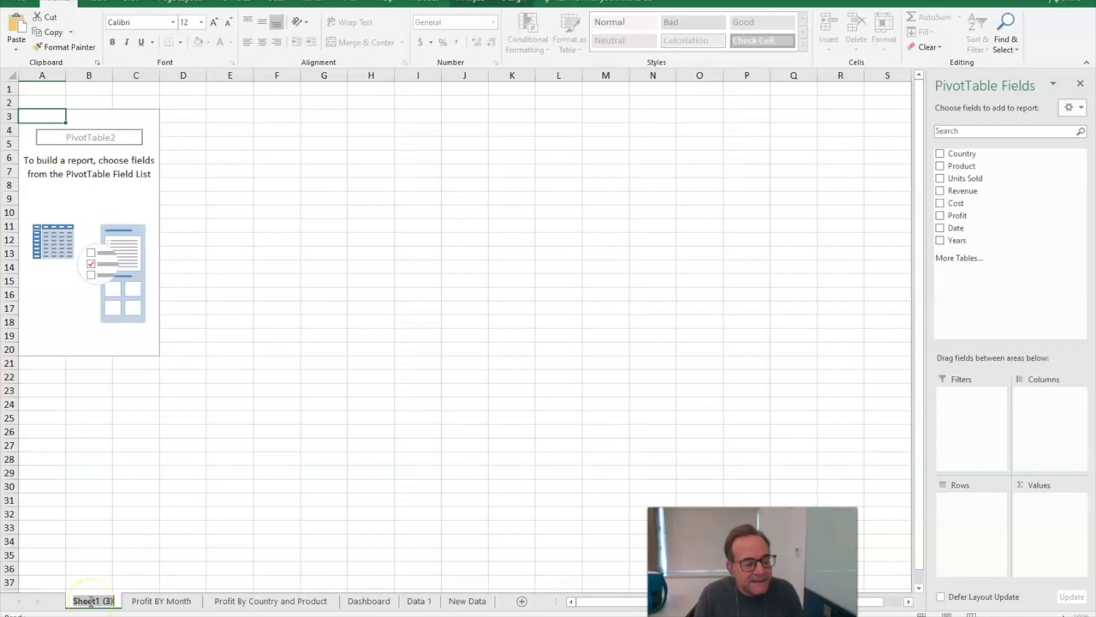
{"action": "type", "text": "Un"}
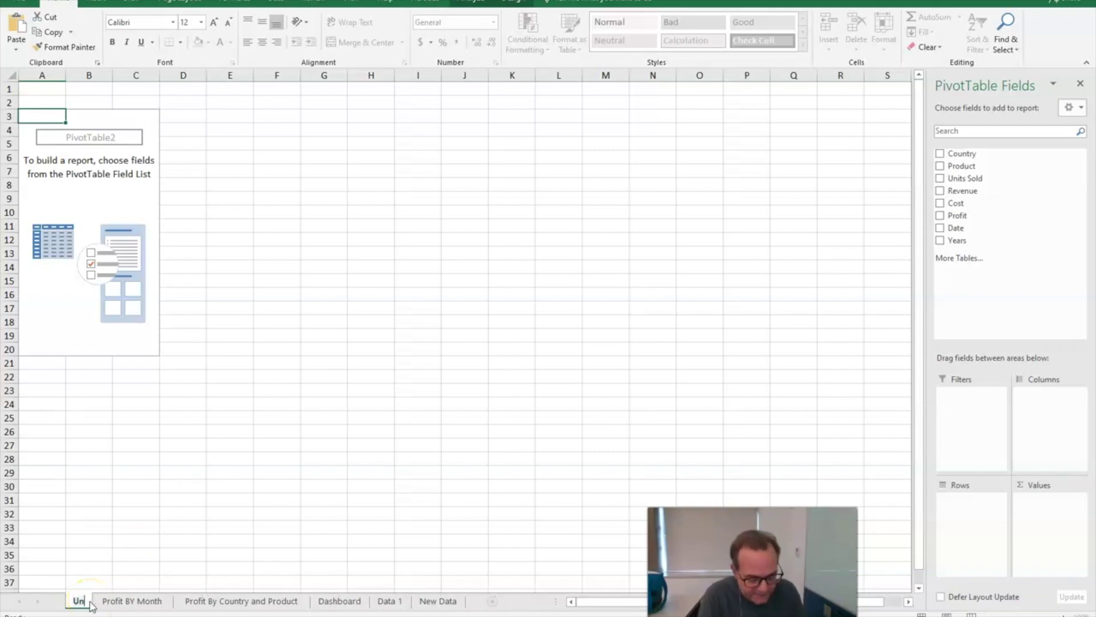
{"action": "type", "text": "its sold"}
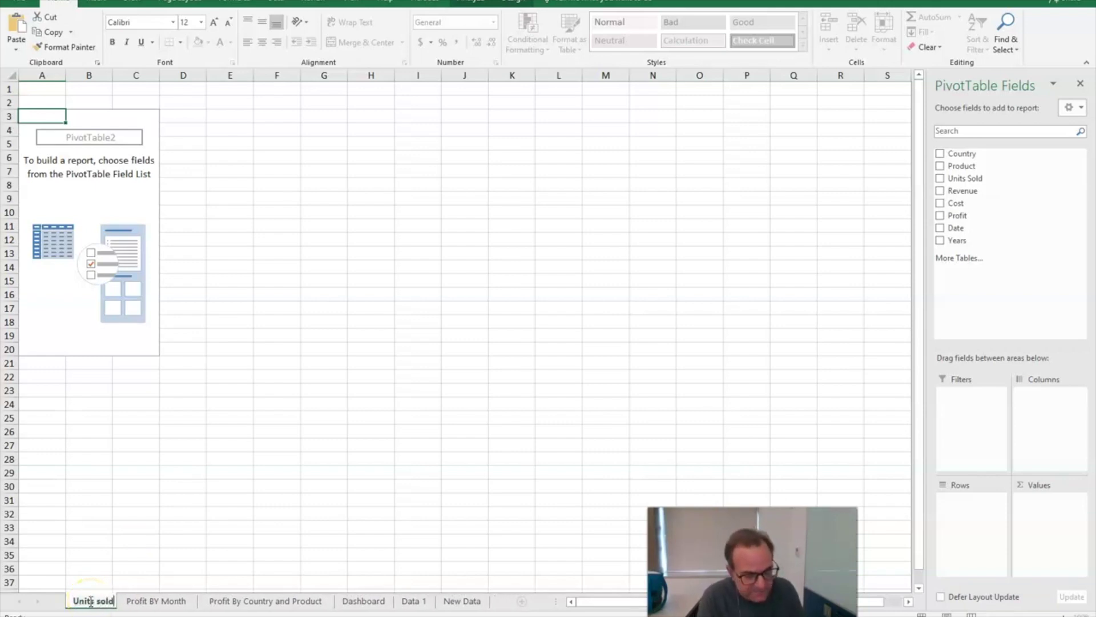
{"action": "key", "text": "BackSpace"}
{"action": "key", "text": "BackSpace"}
{"action": "key", "text": "BackSpace"}
{"action": "key", "text": "BackSpace"}
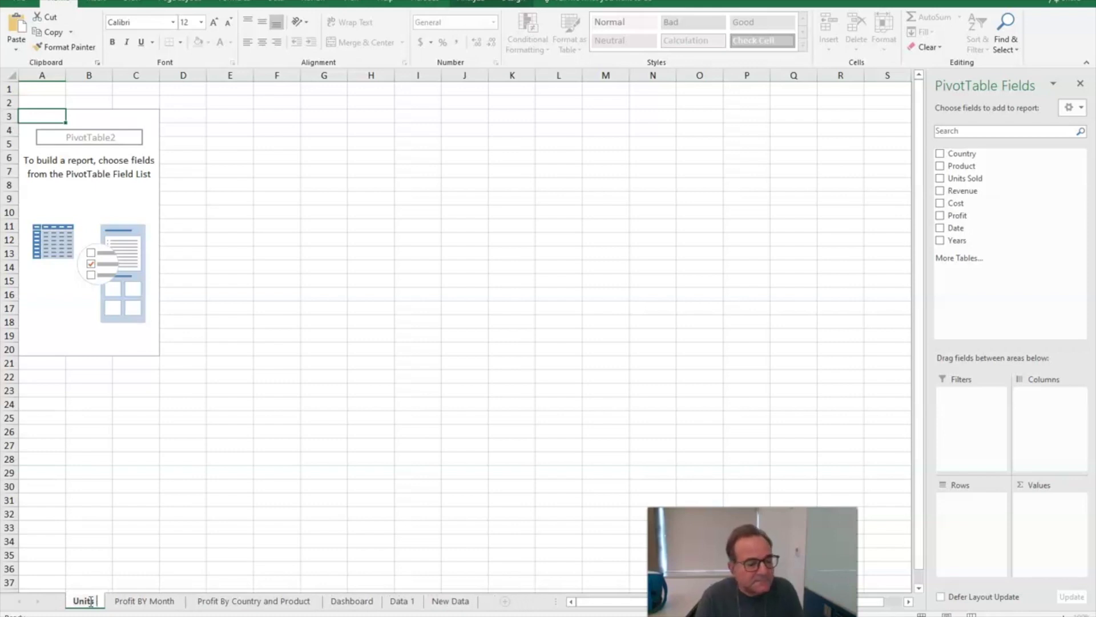
{"action": "type", "text": "Sold"}
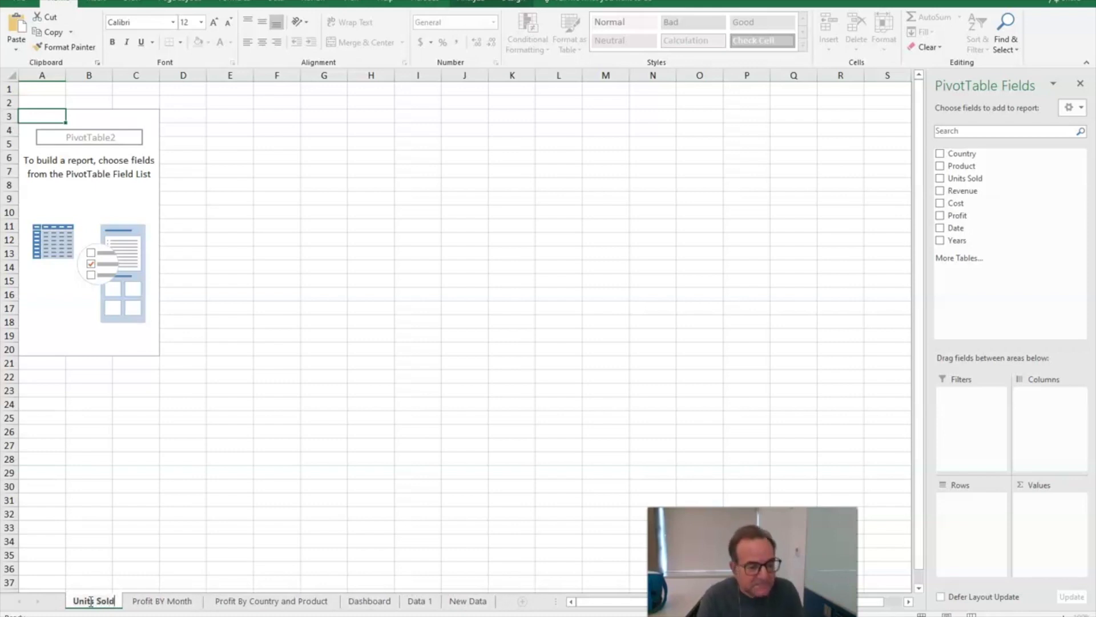
{"action": "key", "text": "Return"}
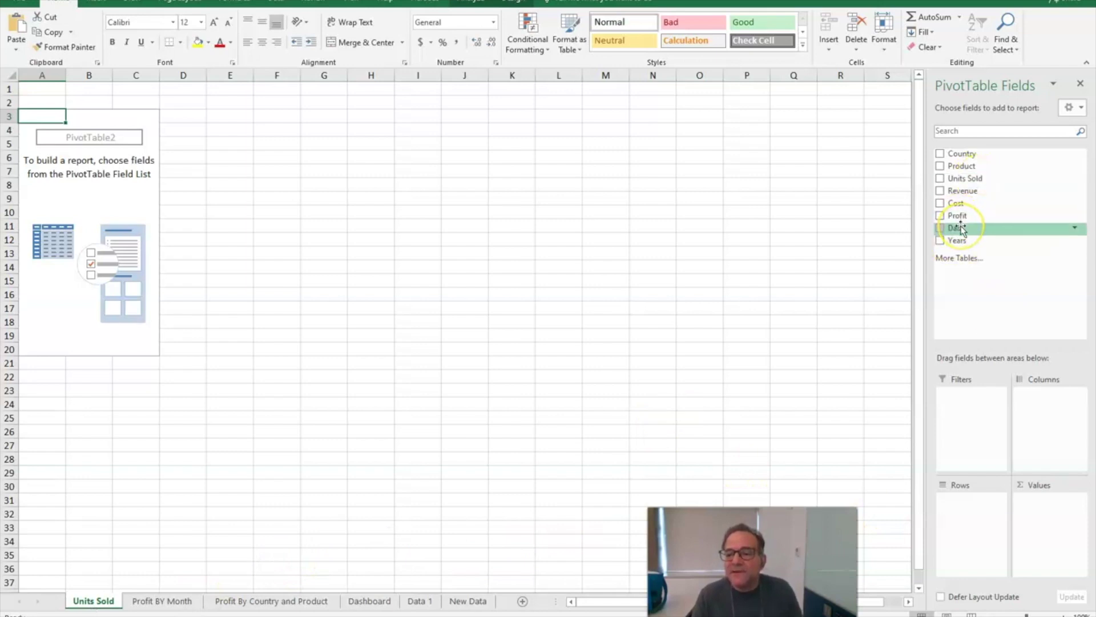
- Lay out the empty PivotTable with Date as rows and summed Units Sold as values, grouped by Months and Years with both years expanded
{"action": "left_click_drag", "start_coordinate": [963, 230], "coordinate": [963, 509]}
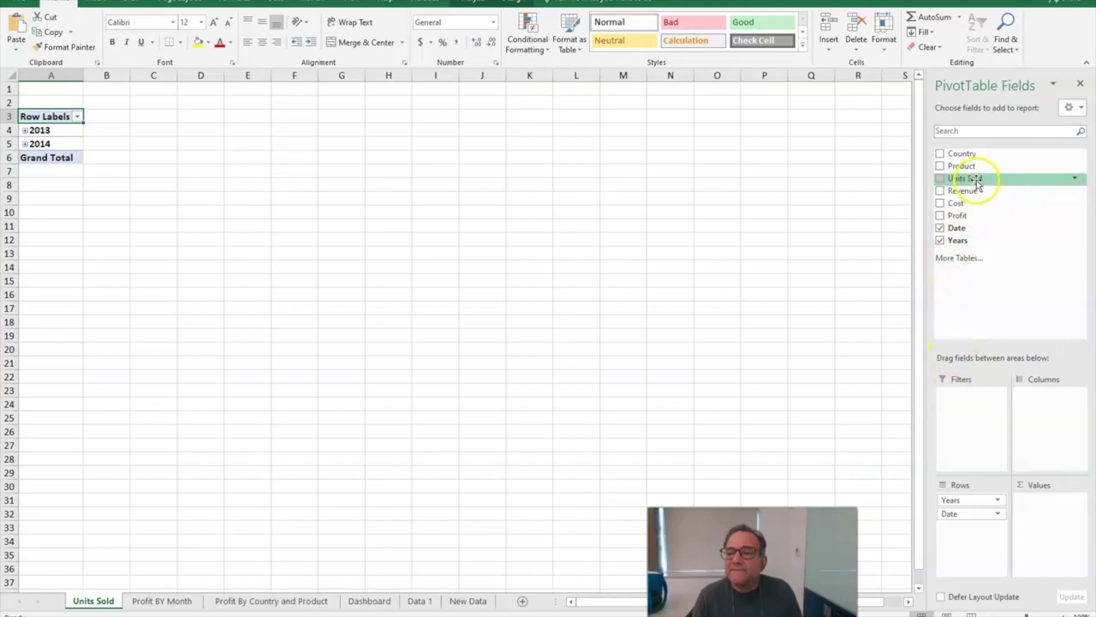
{"action": "left_click_drag", "start_coordinate": [977, 183], "coordinate": [1056, 516]}
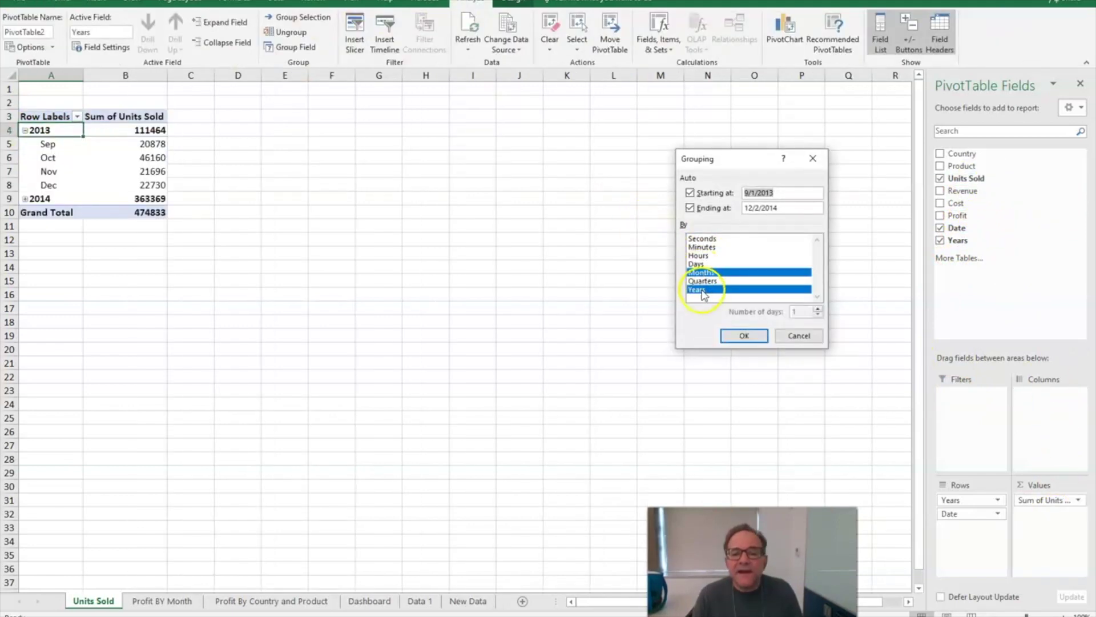
{"action": "left_click", "coordinate": [745, 337]}
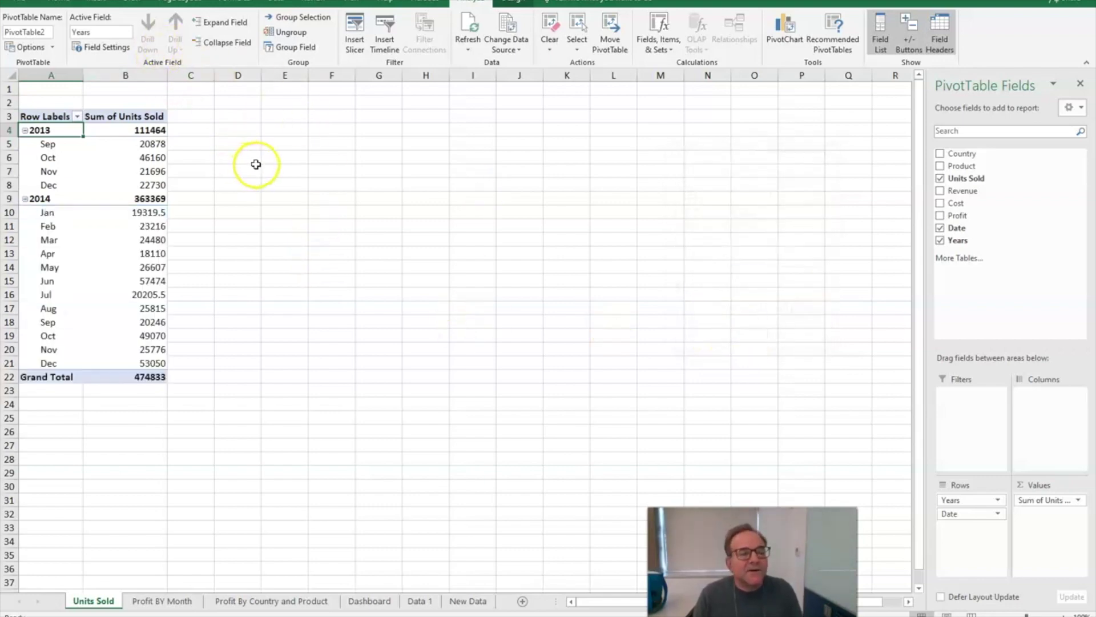
- Insert a Line PivotChart from the monthly units PivotTable and title it "Units Sold"
{"action": "left_click", "coordinate": [91, 3]}
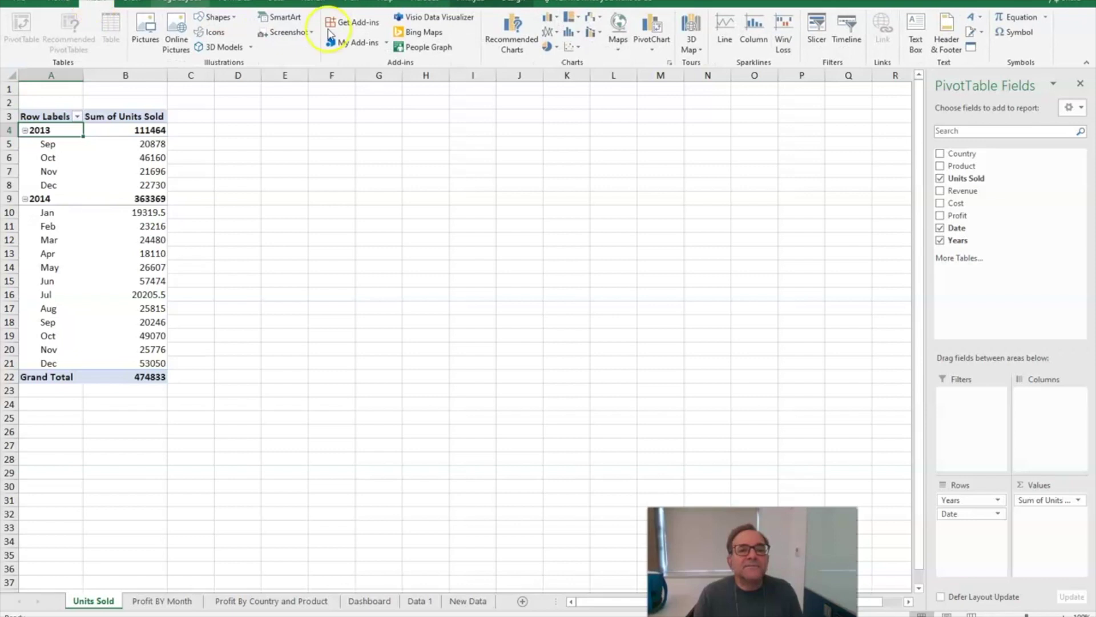
{"action": "left_click", "coordinate": [659, 49]}
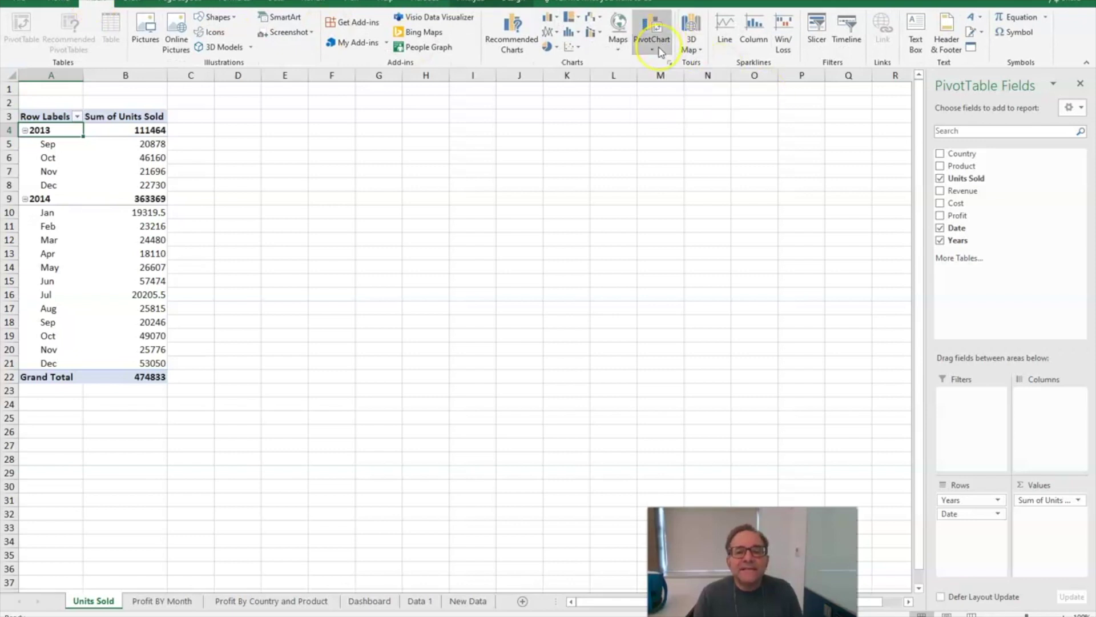
{"action": "left_click", "coordinate": [663, 63]}
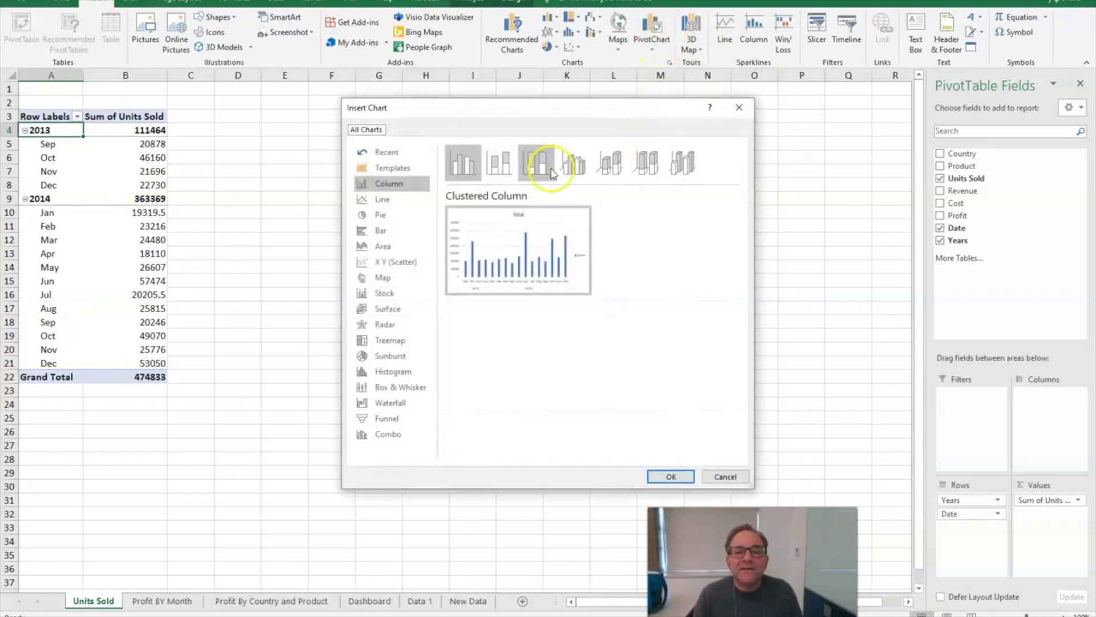
{"action": "left_click", "coordinate": [389, 198]}
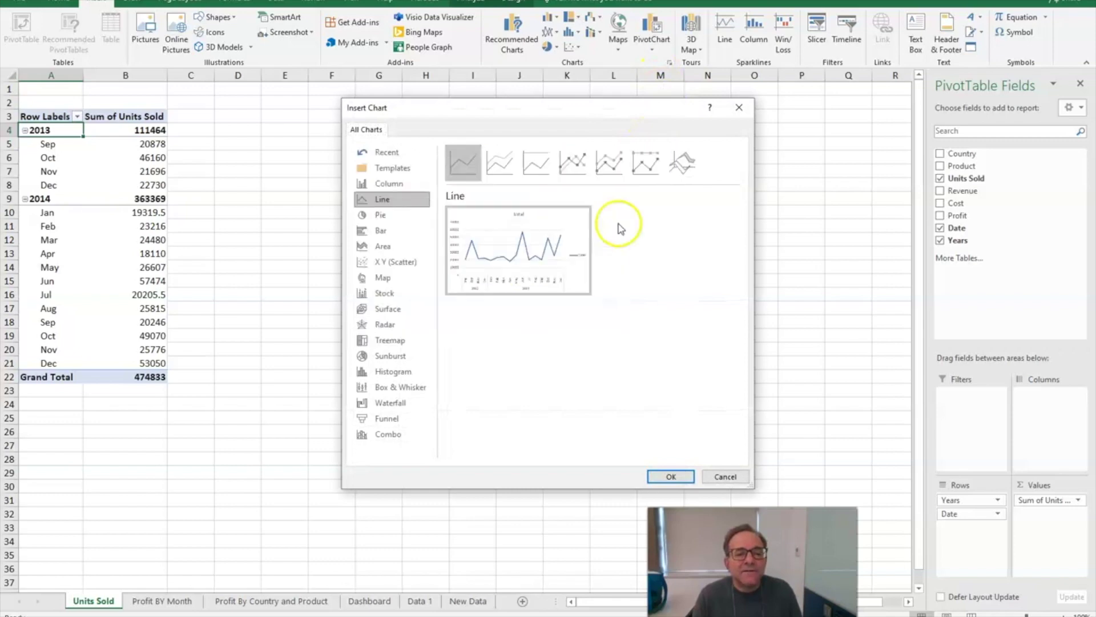
{"action": "left_click", "coordinate": [667, 476]}
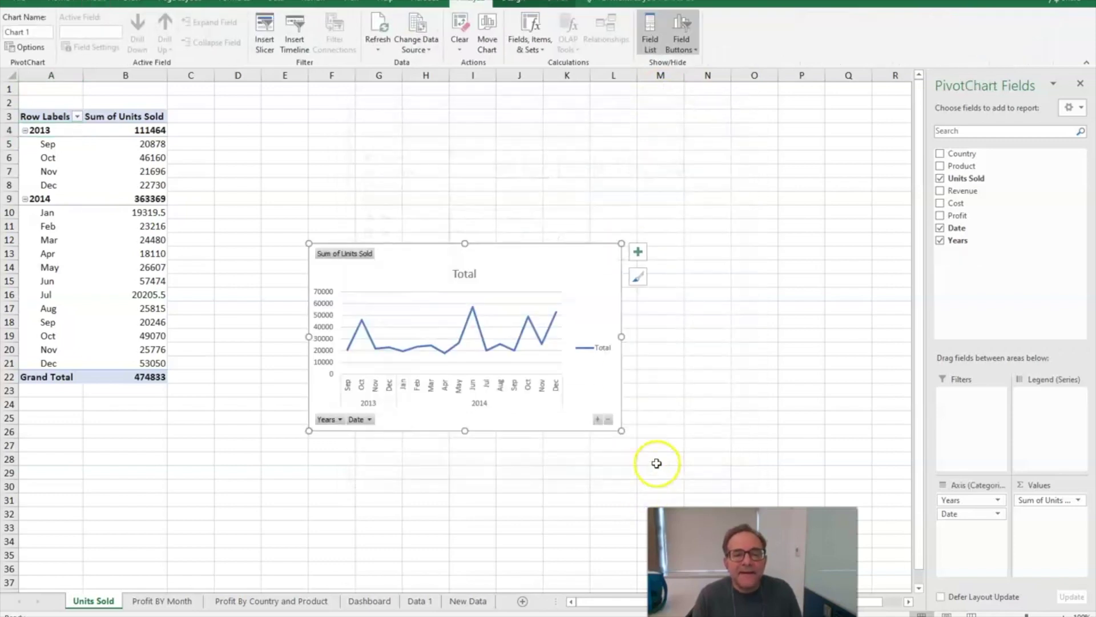
{"action": "double_click", "coordinate": [463, 272]}
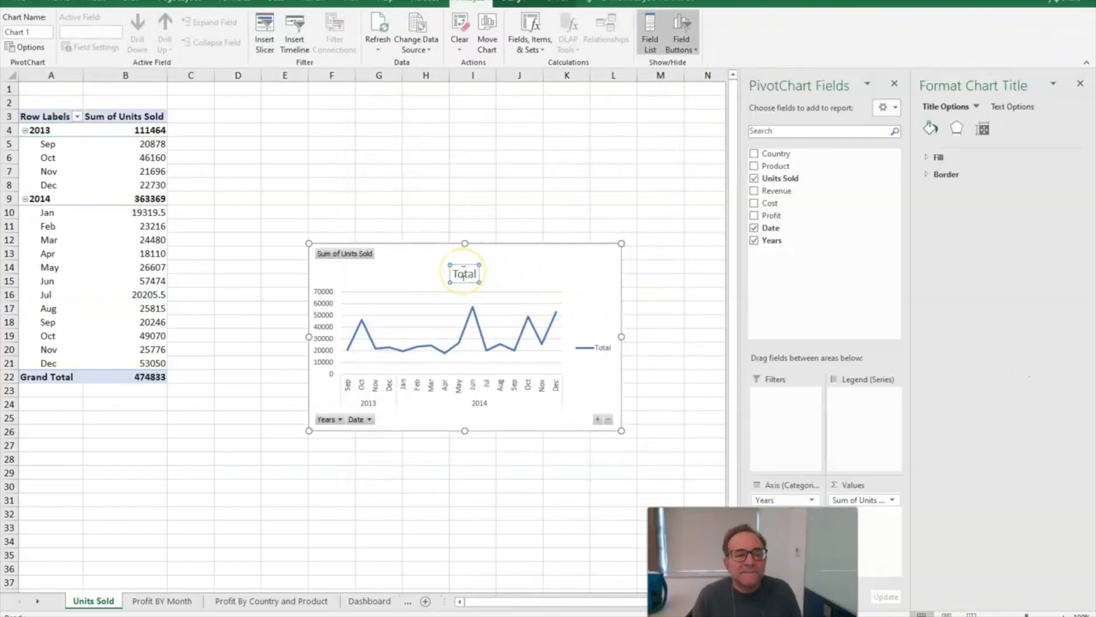
{"action": "double_click", "coordinate": [463, 274]}
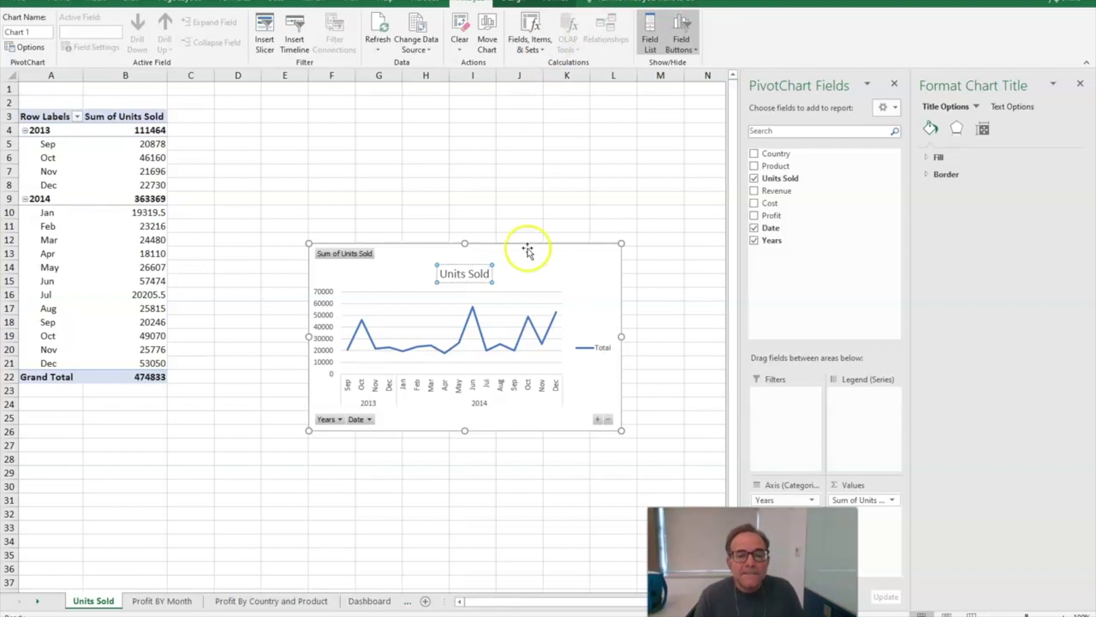
- Delete the legend from the Units Sold chart and hide all its field buttons
{"action": "left_click", "coordinate": [582, 355]}
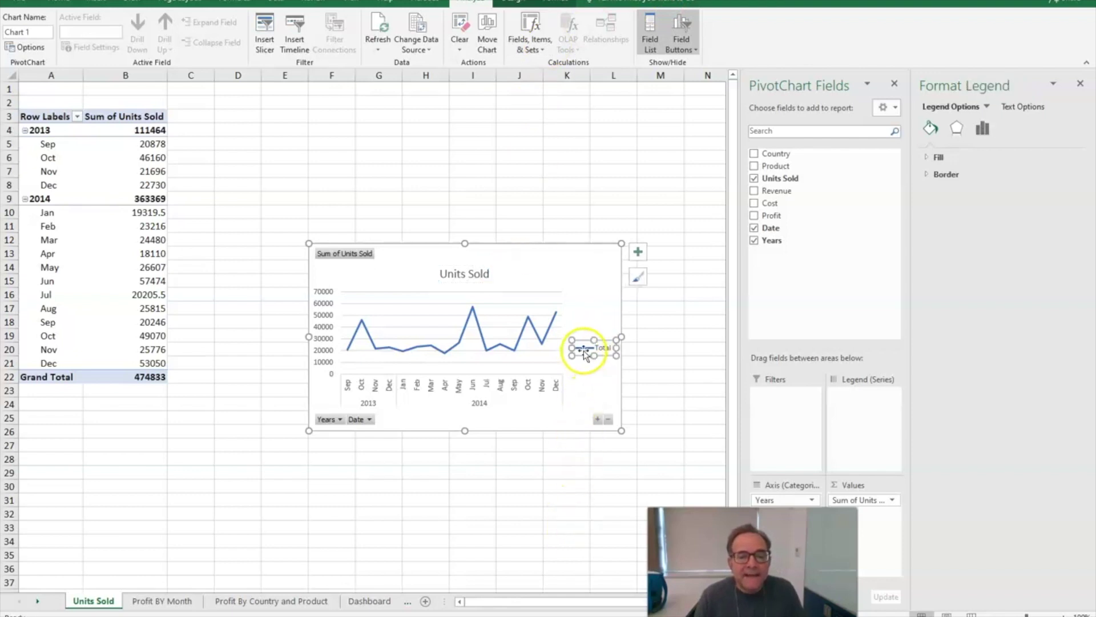
{"action": "key", "text": "Delete"}
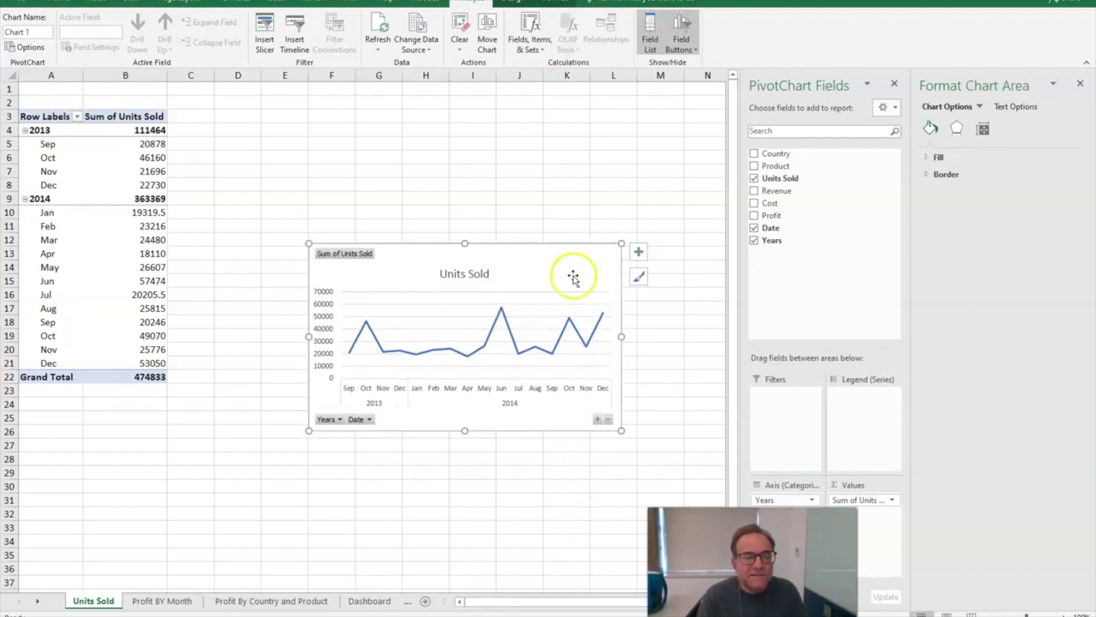
{"action": "right_click", "coordinate": [347, 254]}
{"action": "left_click", "coordinate": [285, 396]}
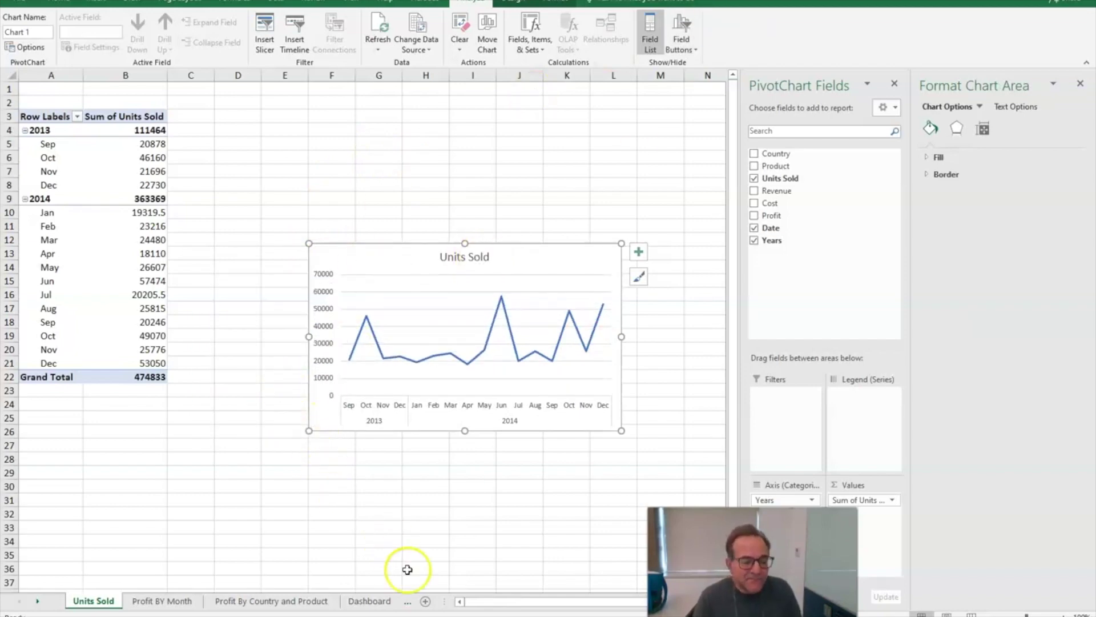
- Place the Units Sold chart below the Profit chart on the Dashboard sheet and stretch the Profit By Country and Product chart to their combined height
{"action": "left_click", "coordinate": [369, 601]}
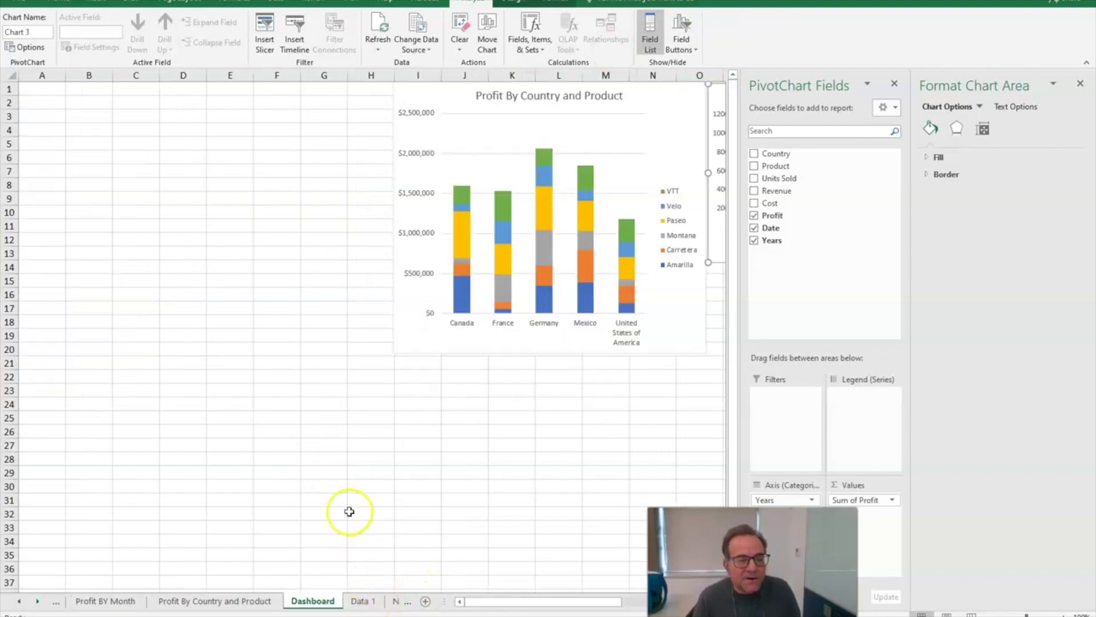
{"action": "left_click", "coordinate": [318, 404]}
{"action": "left_click_drag", "start_coordinate": [996, 253], "coordinate": [979, 265]}
{"action": "left_click", "coordinate": [557, 354]}
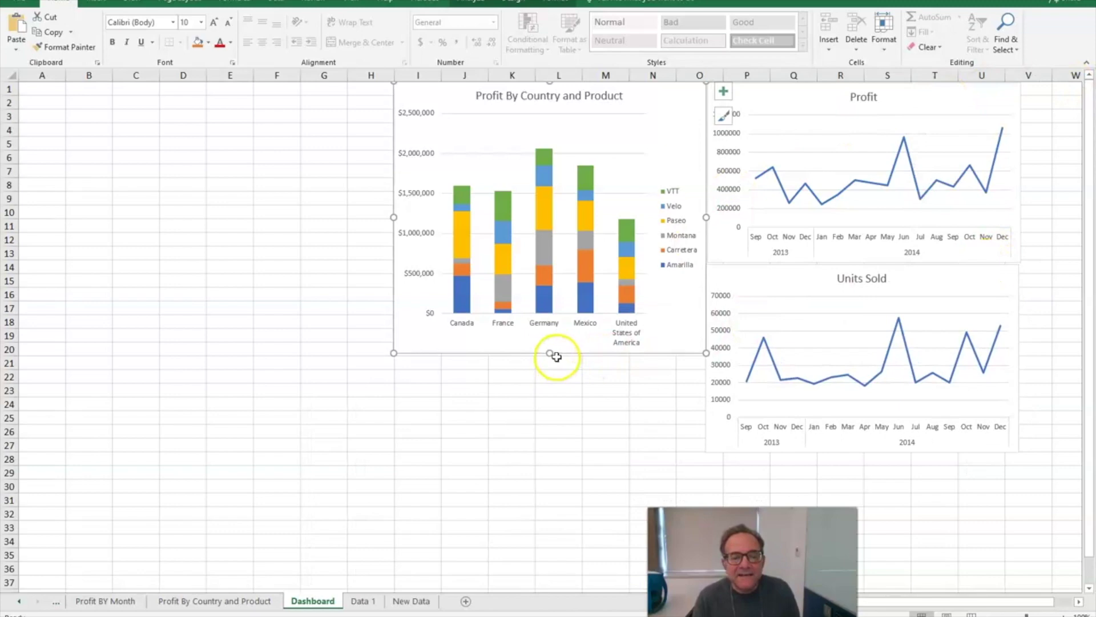
{"action": "left_click_drag", "start_coordinate": [551, 351], "coordinate": [550, 454]}
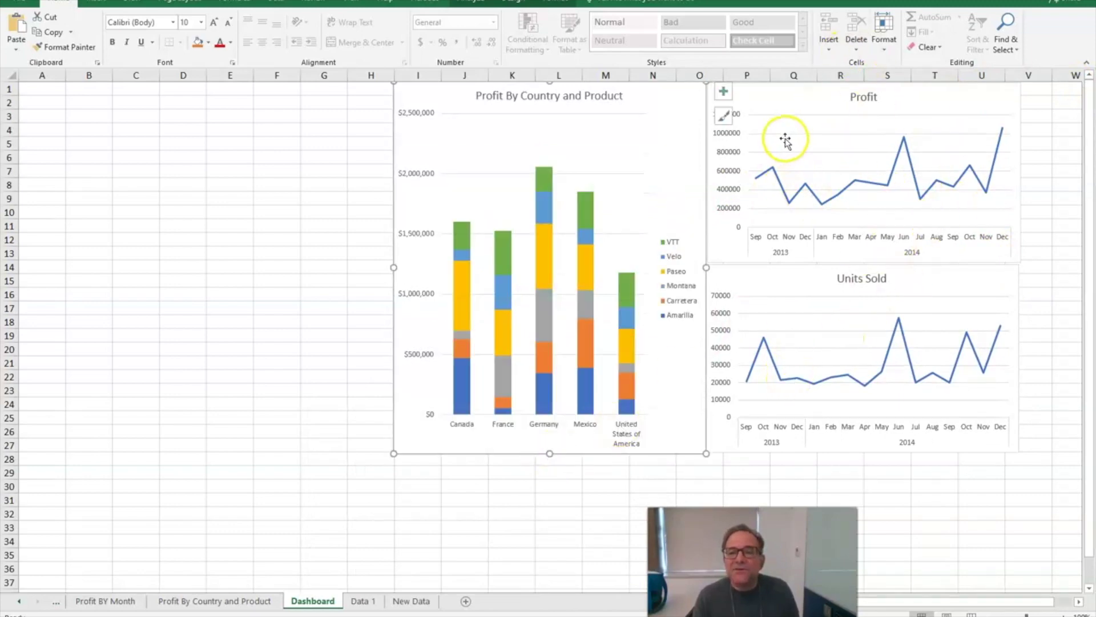
- Apply the dark charcoal chart style to the Profit By Country and Product, Profit, and Units Sold charts on the Dashboard
{"action": "double_click", "coordinate": [682, 114]}
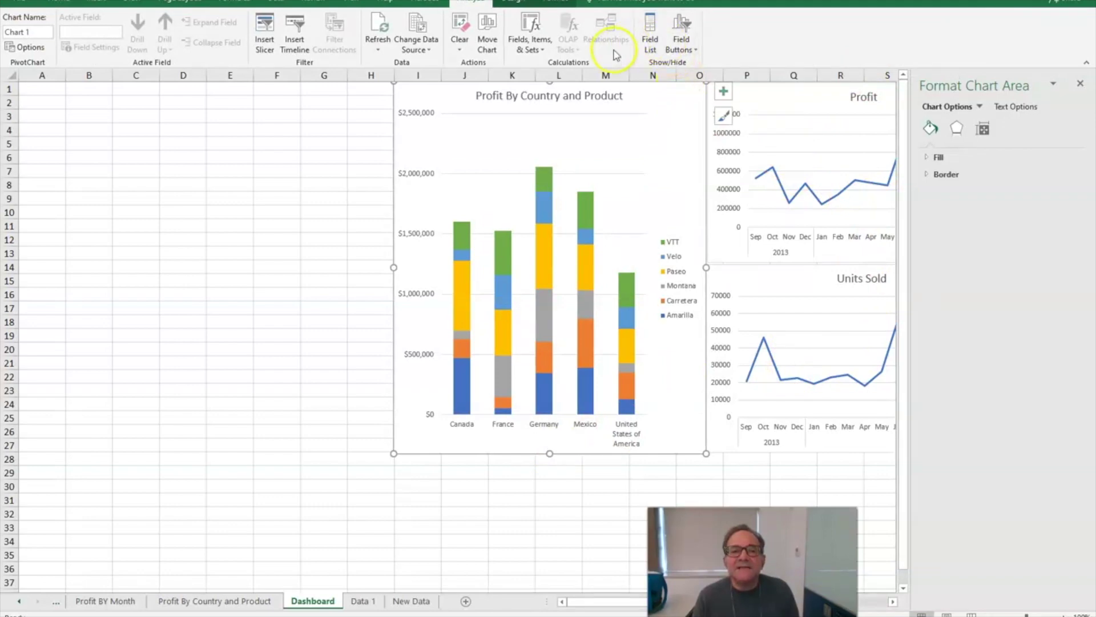
{"action": "left_click", "coordinate": [534, 2]}
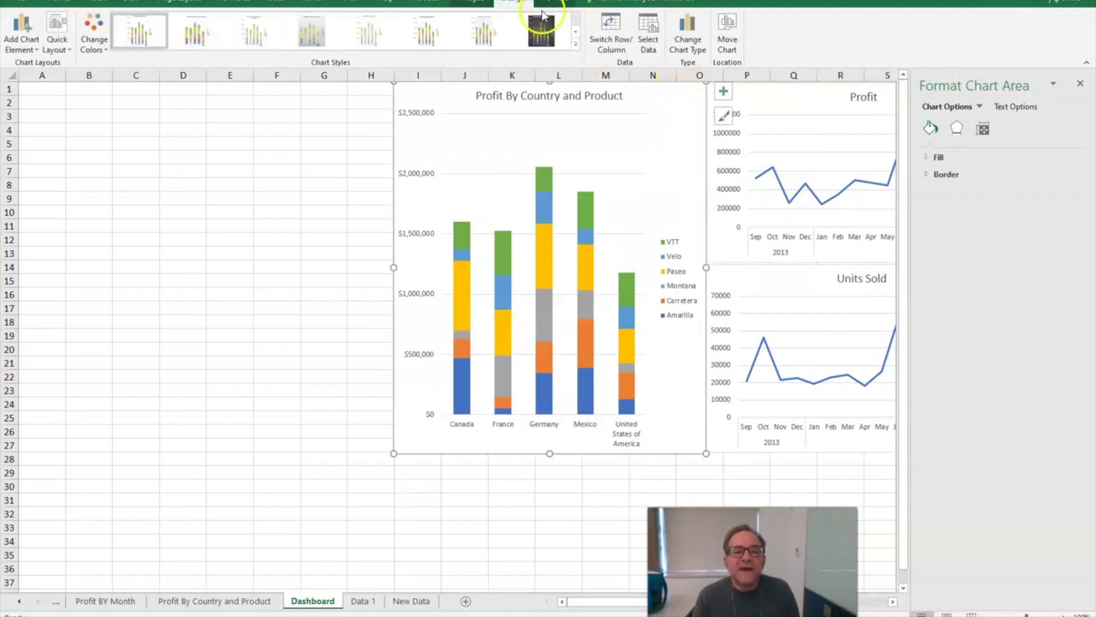
{"action": "left_click", "coordinate": [519, 34]}
{"action": "left_click", "coordinate": [786, 102]}
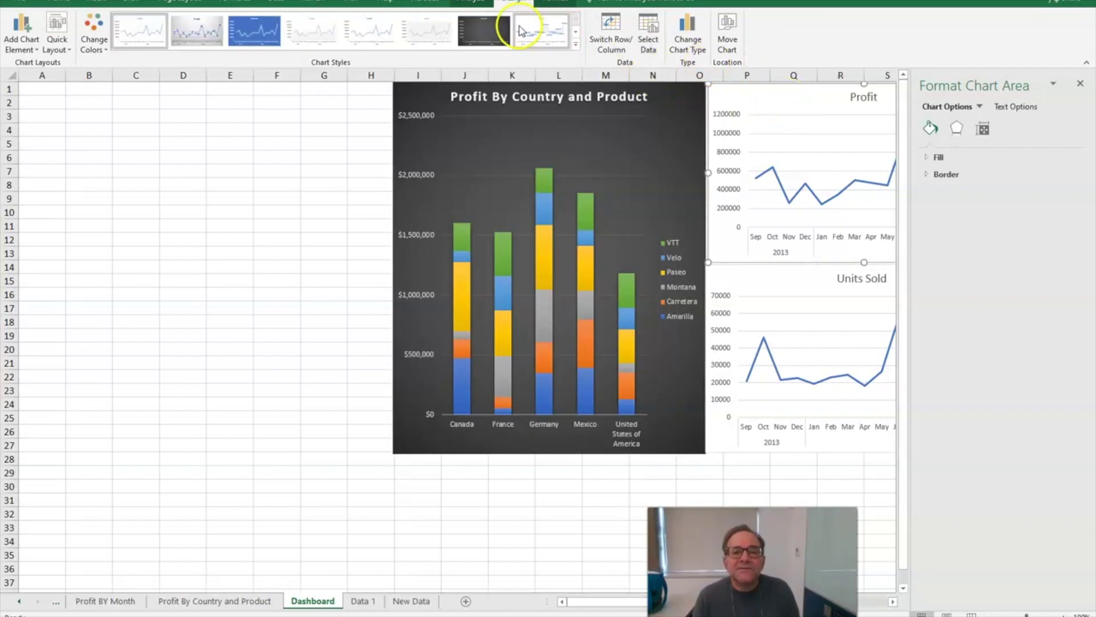
{"action": "left_click", "coordinate": [488, 29]}
{"action": "left_click", "coordinate": [751, 280]}
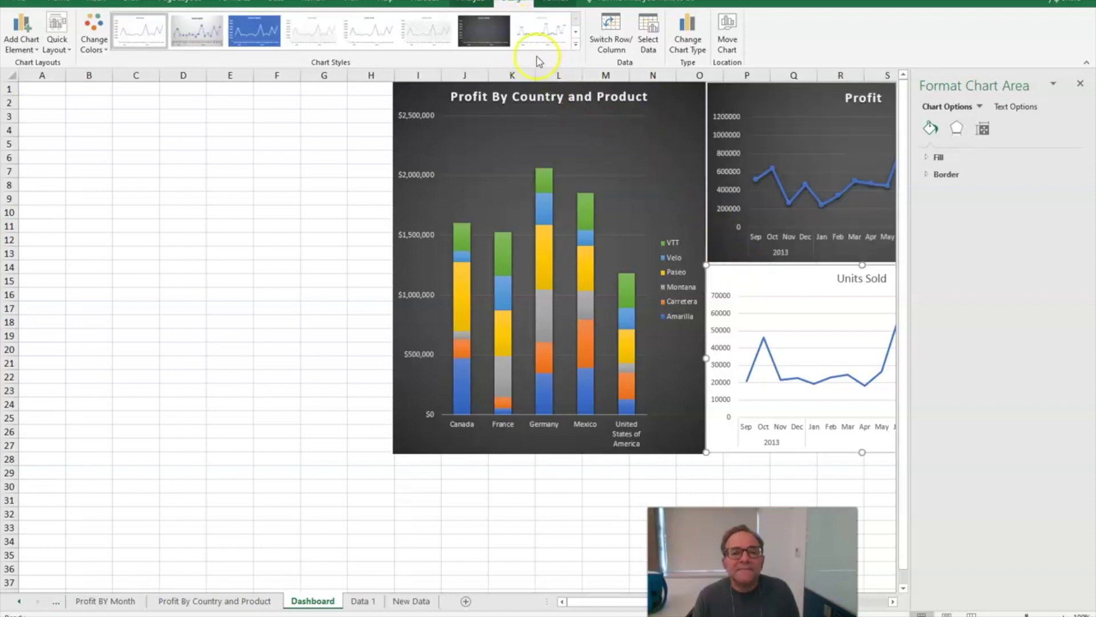
{"action": "left_click", "coordinate": [489, 30]}
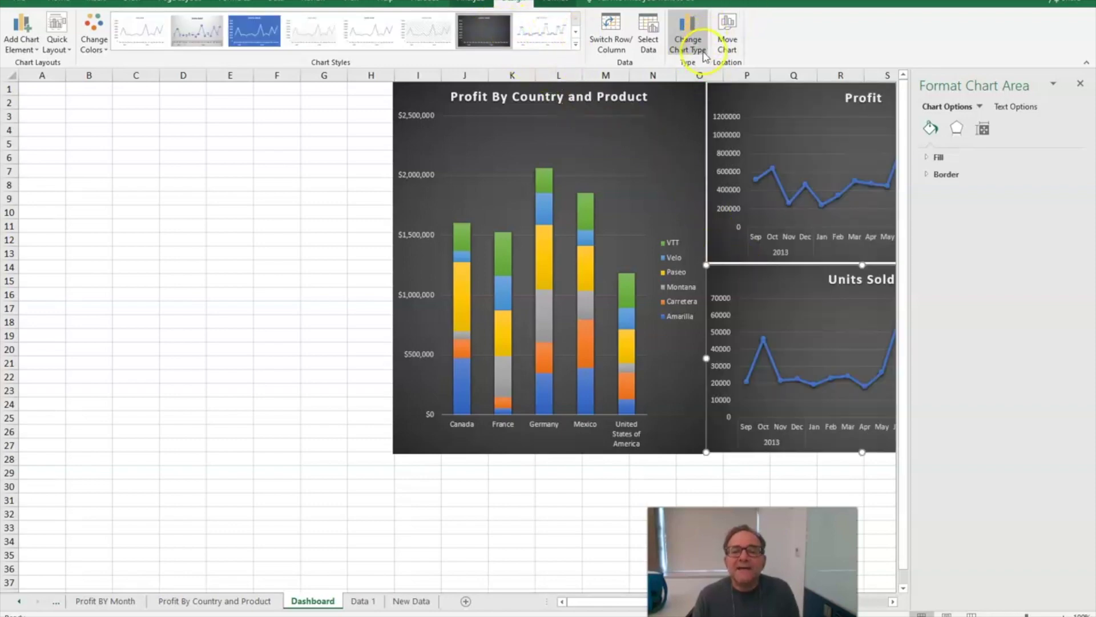
{"action": "left_click", "coordinate": [554, 2]}
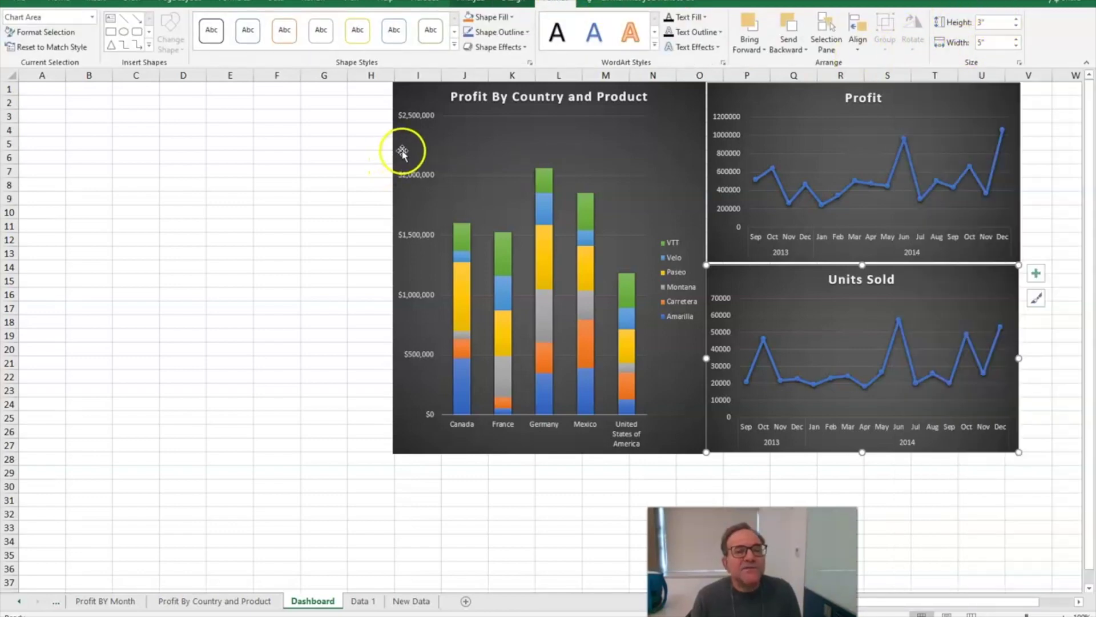
- Insert a Date timeline for the Profit By Country and Product chart and place it over the empty cells starting at column B, row 1
{"action": "left_click", "coordinate": [481, 4]}
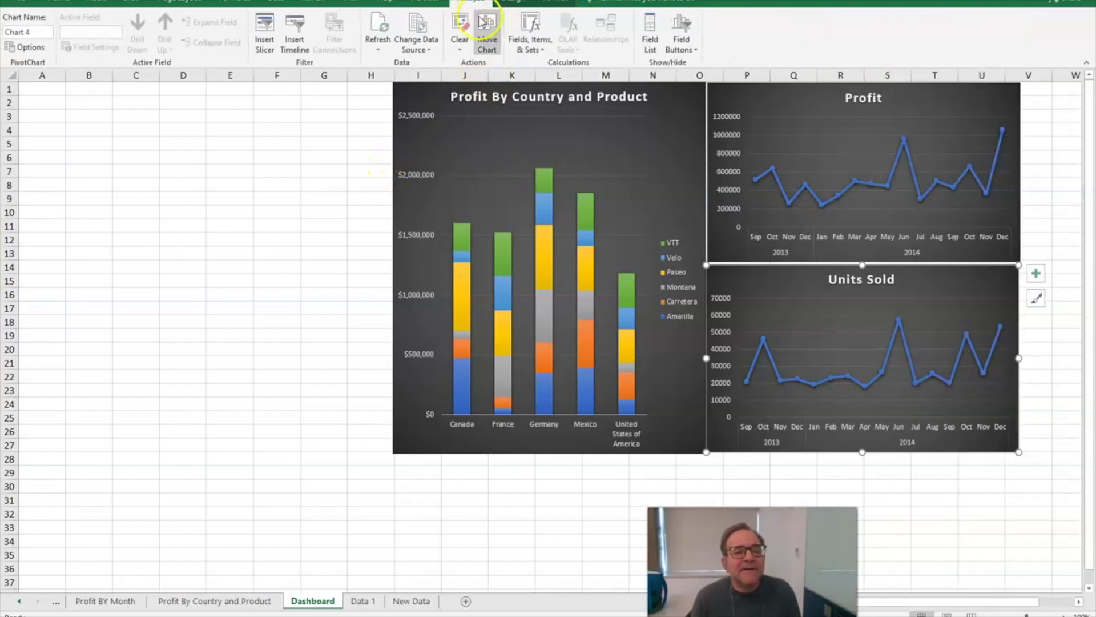
{"action": "left_click", "coordinate": [483, 118]}
{"action": "left_click", "coordinate": [411, 91]}
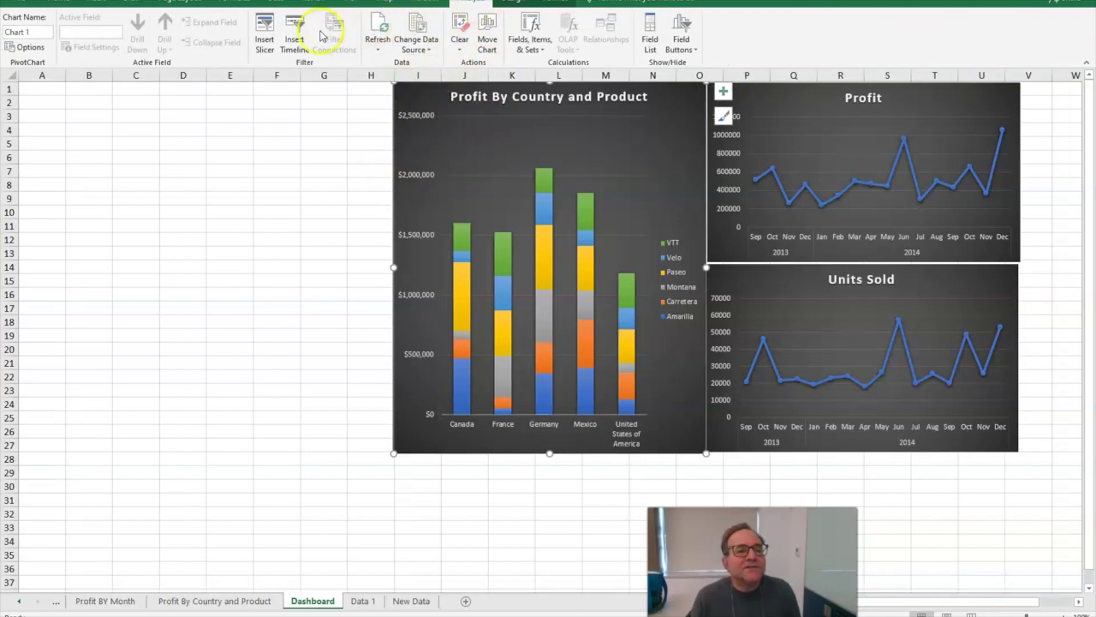
{"action": "left_click", "coordinate": [292, 36]}
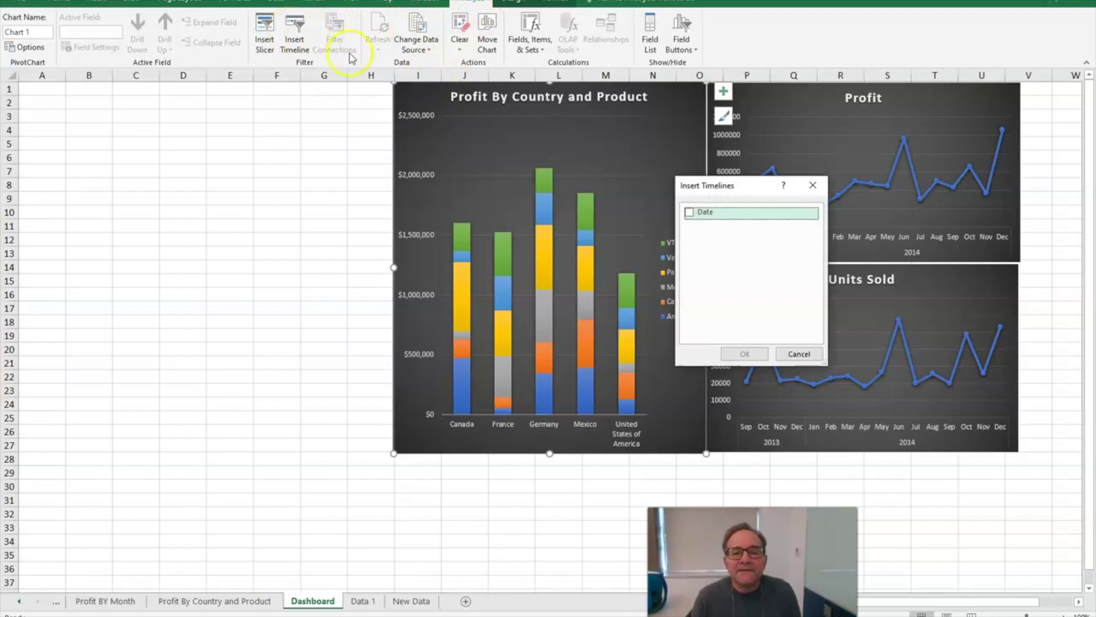
{"action": "left_click", "coordinate": [692, 213]}
{"action": "left_click", "coordinate": [744, 354]}
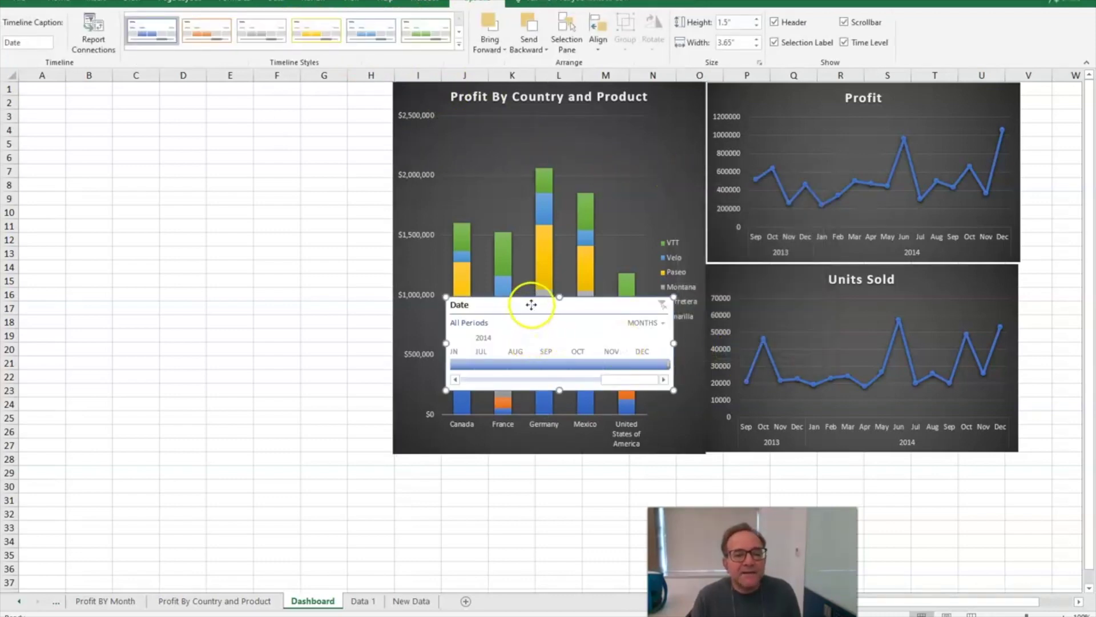
{"action": "left_click_drag", "start_coordinate": [530, 314], "coordinate": [167, 100]}
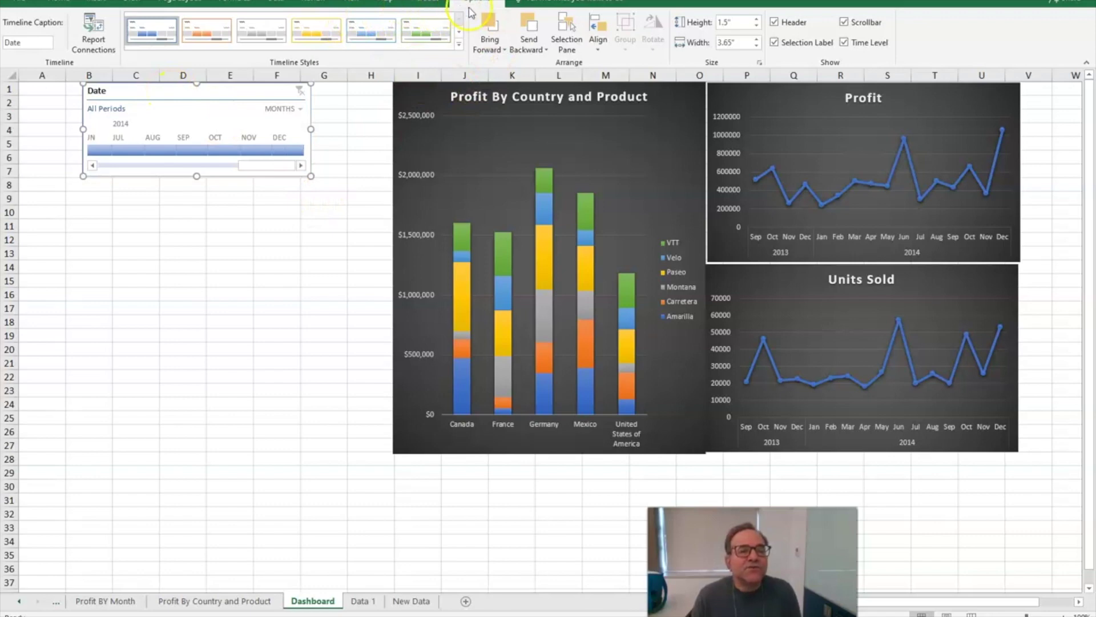
- Insert Country and Product slicers for the Profit By Country and Product chart and place them side by side below the Date timeline
{"action": "left_click", "coordinate": [423, 132]}
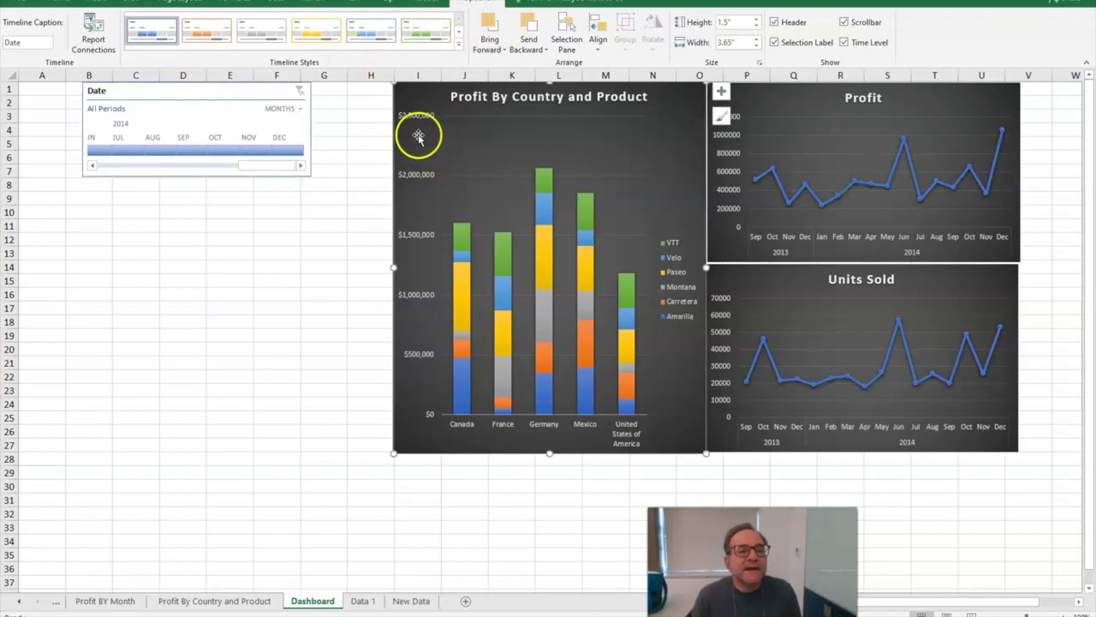
{"action": "left_click", "coordinate": [469, 3]}
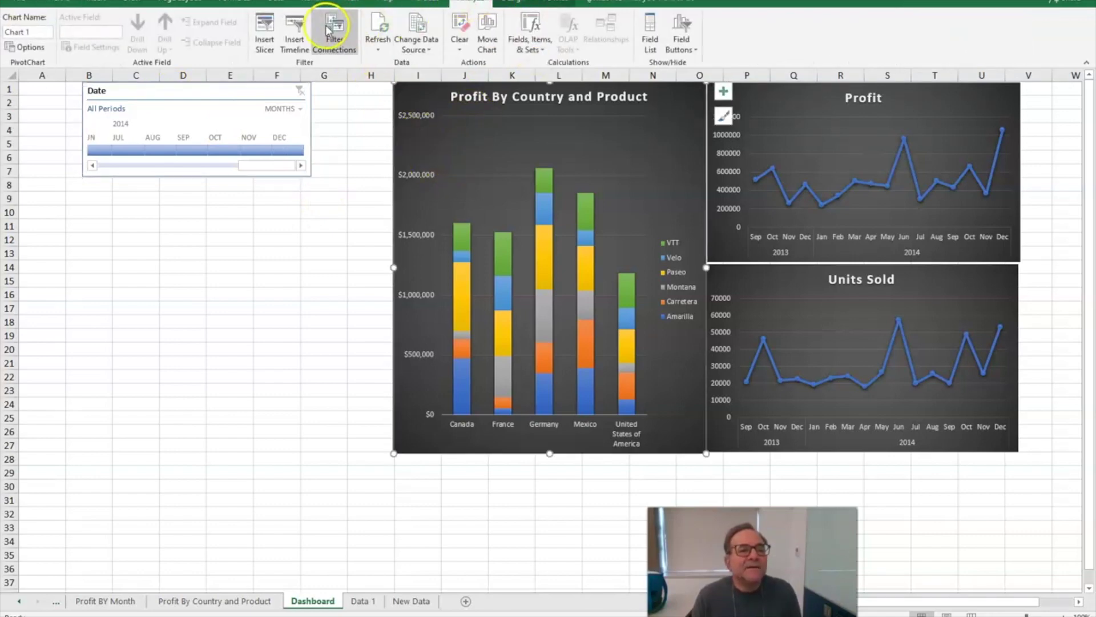
{"action": "left_click", "coordinate": [270, 38]}
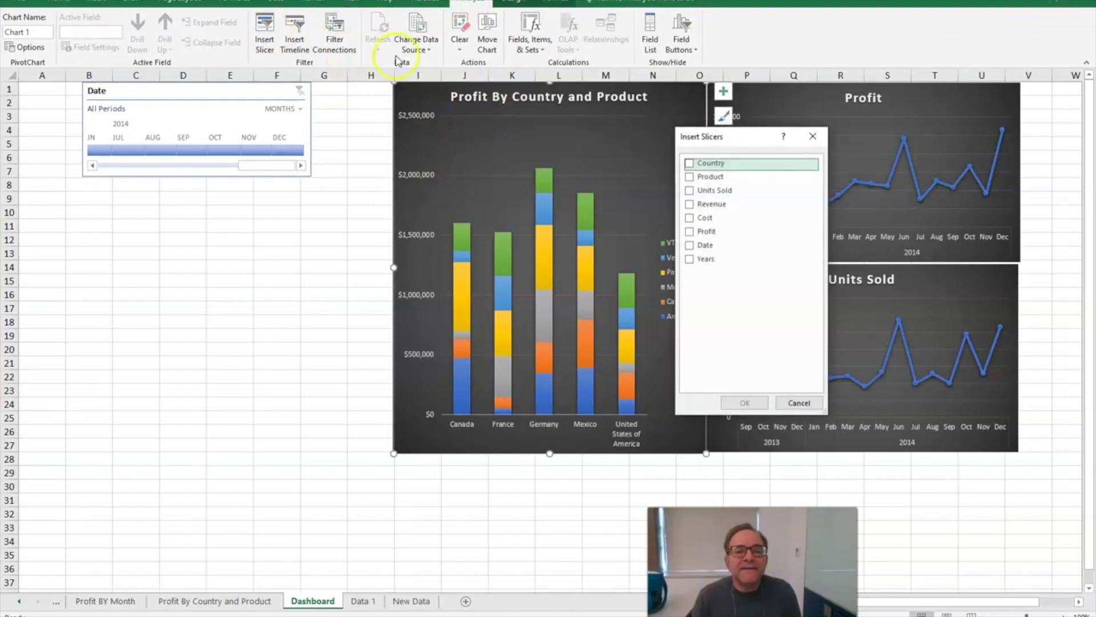
{"action": "left_click", "coordinate": [691, 163]}
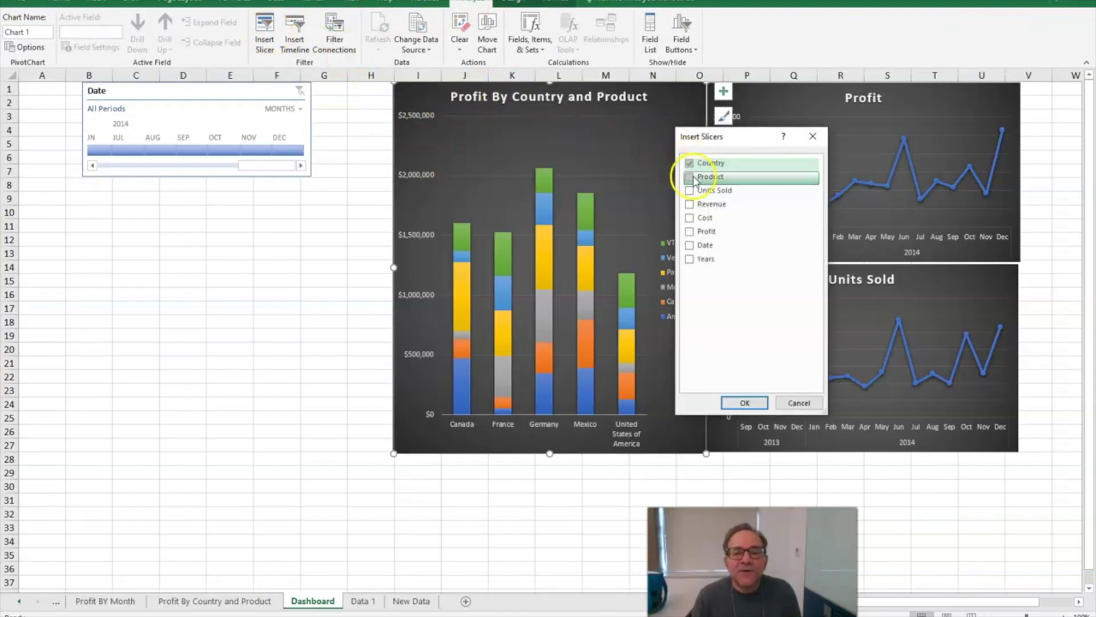
{"action": "left_click", "coordinate": [694, 178]}
{"action": "left_click", "coordinate": [738, 399]}
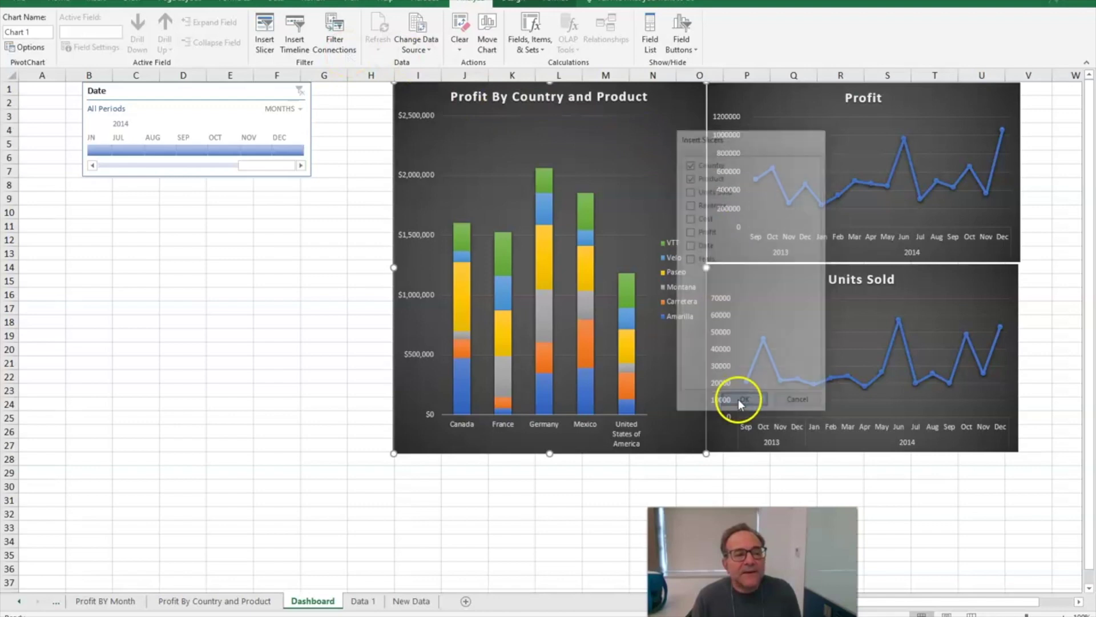
{"action": "left_click_drag", "start_coordinate": [527, 251], "coordinate": [177, 209]}
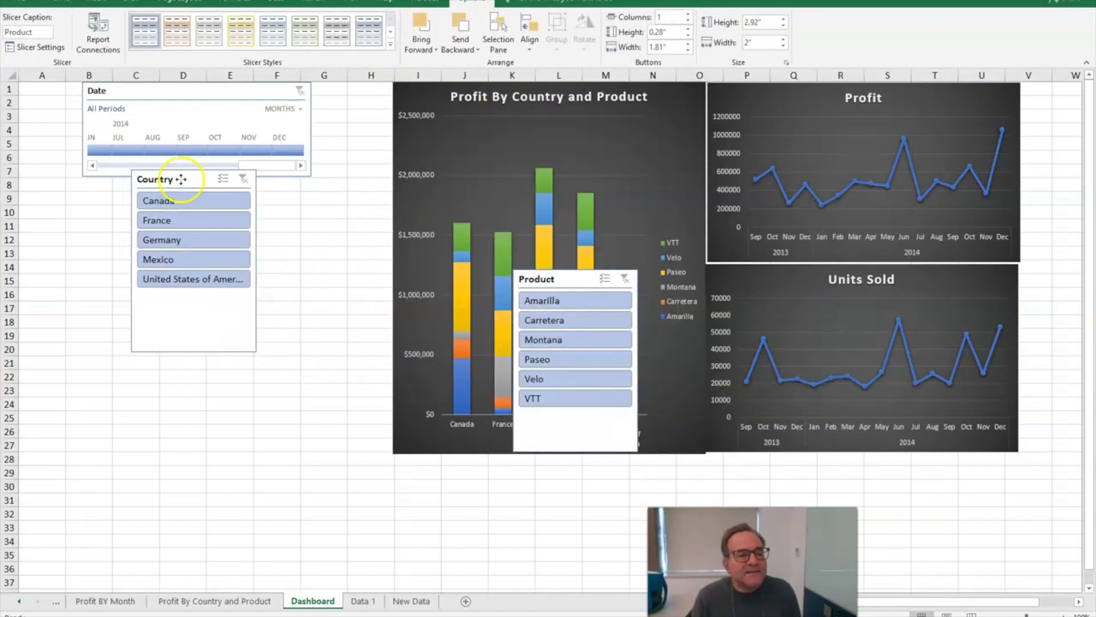
{"action": "left_click_drag", "start_coordinate": [176, 208], "coordinate": [91, 221]}
- Turn off the header display of the Product and Country slicers
{"action": "right_click", "coordinate": [262, 342]}
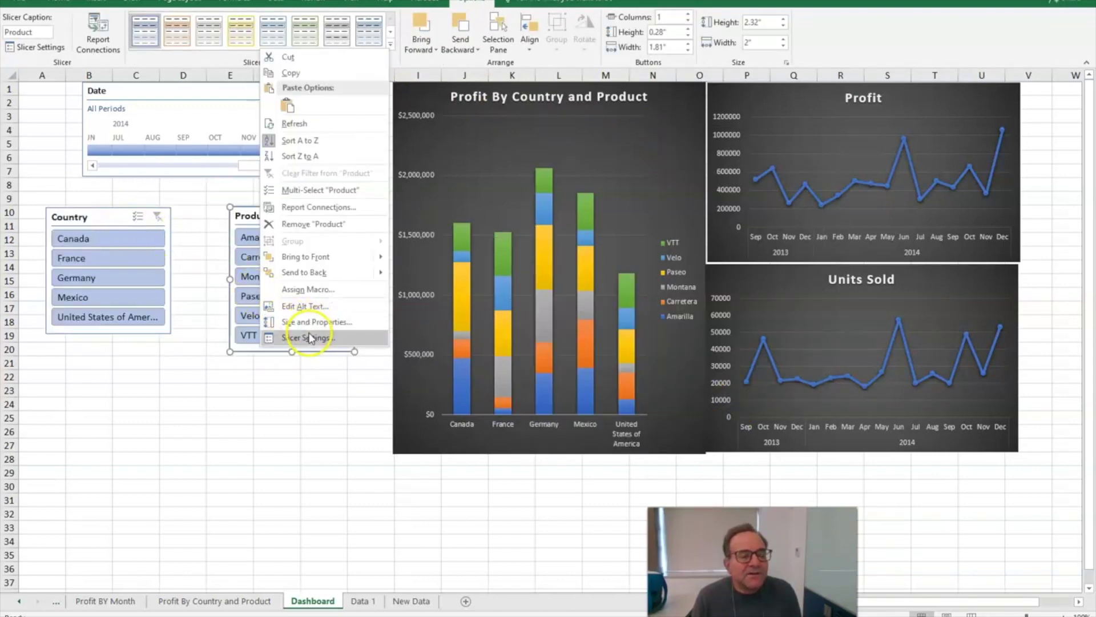
{"action": "left_click", "coordinate": [310, 338]}
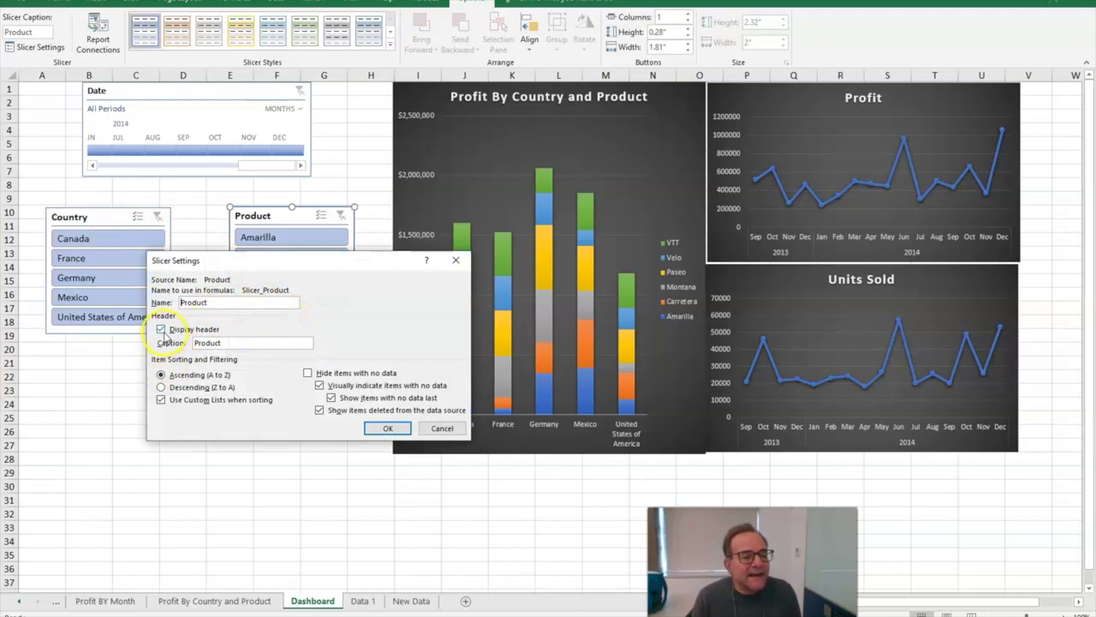
{"action": "left_click", "coordinate": [379, 429]}
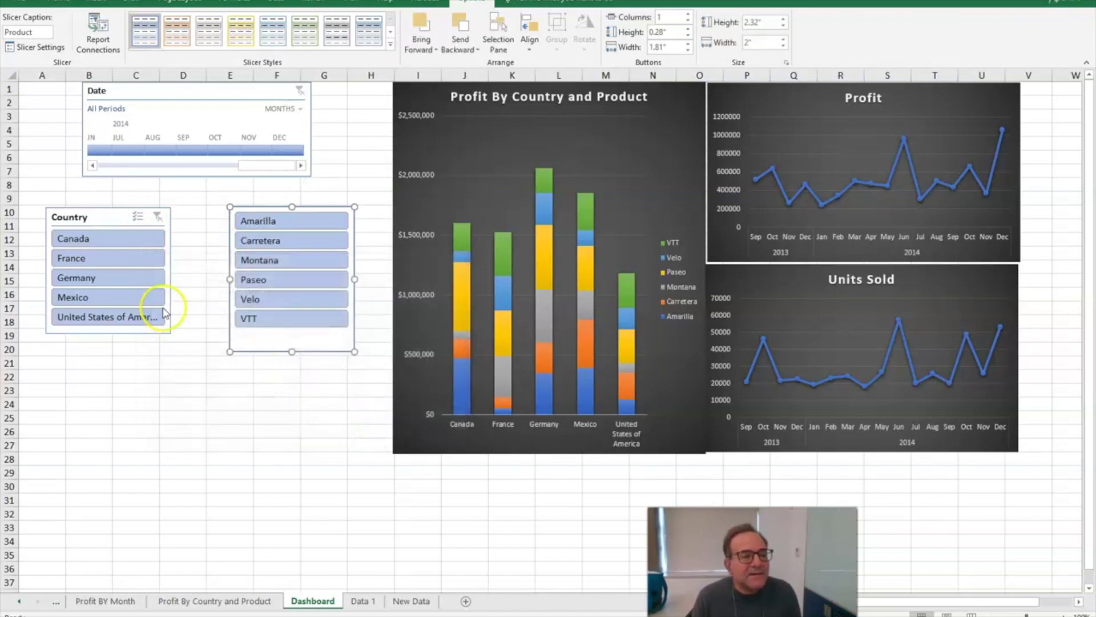
{"action": "right_click", "coordinate": [136, 328]}
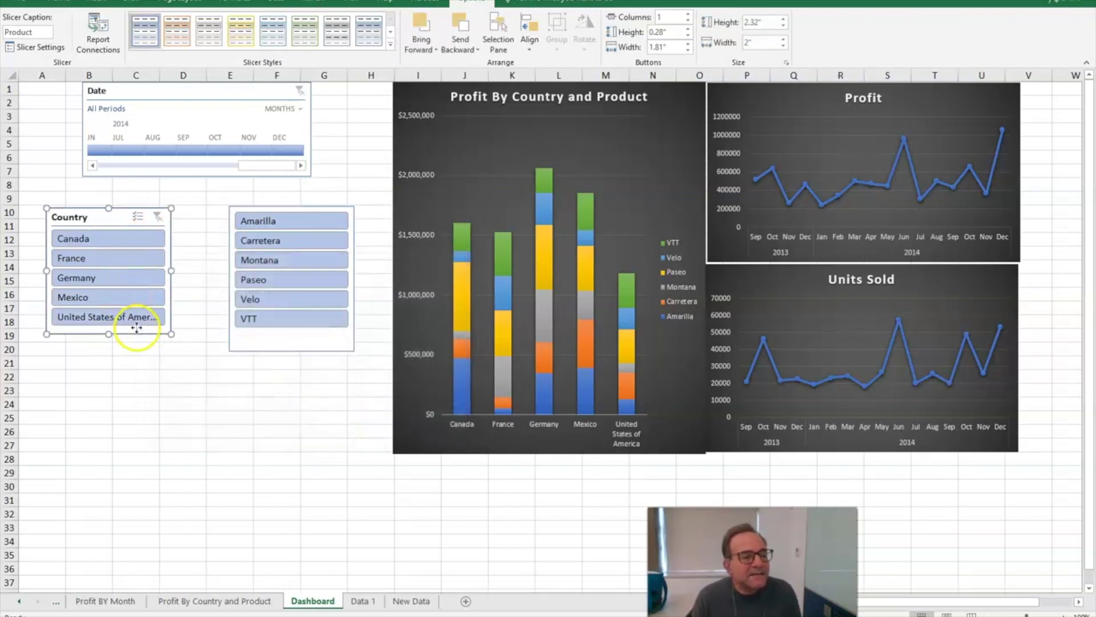
{"action": "left_click", "coordinate": [164, 321]}
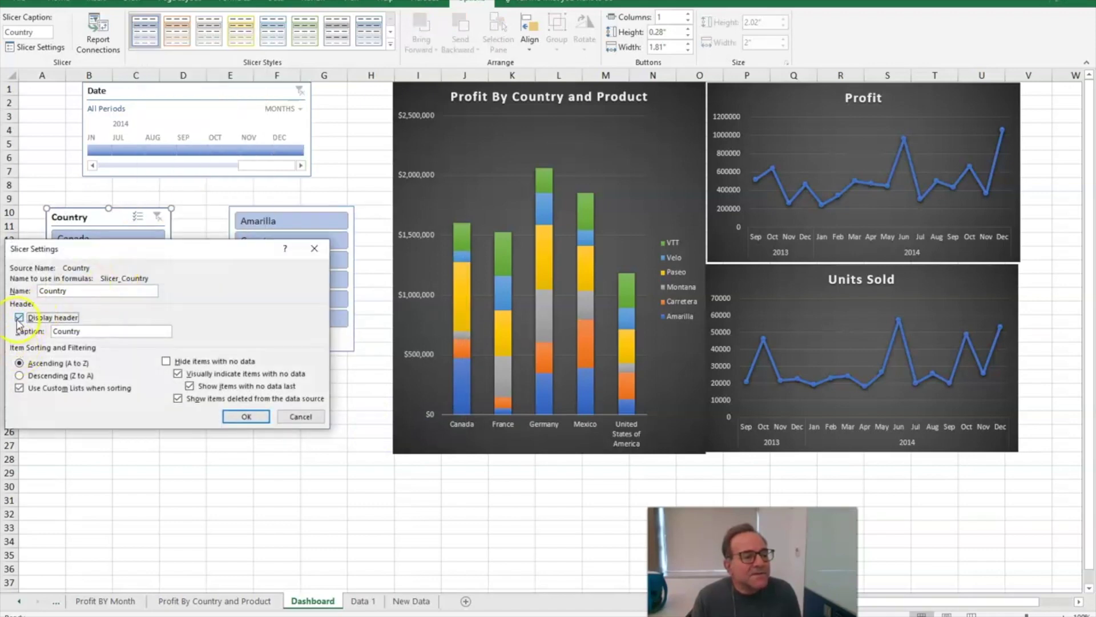
{"action": "left_click", "coordinate": [236, 417]}
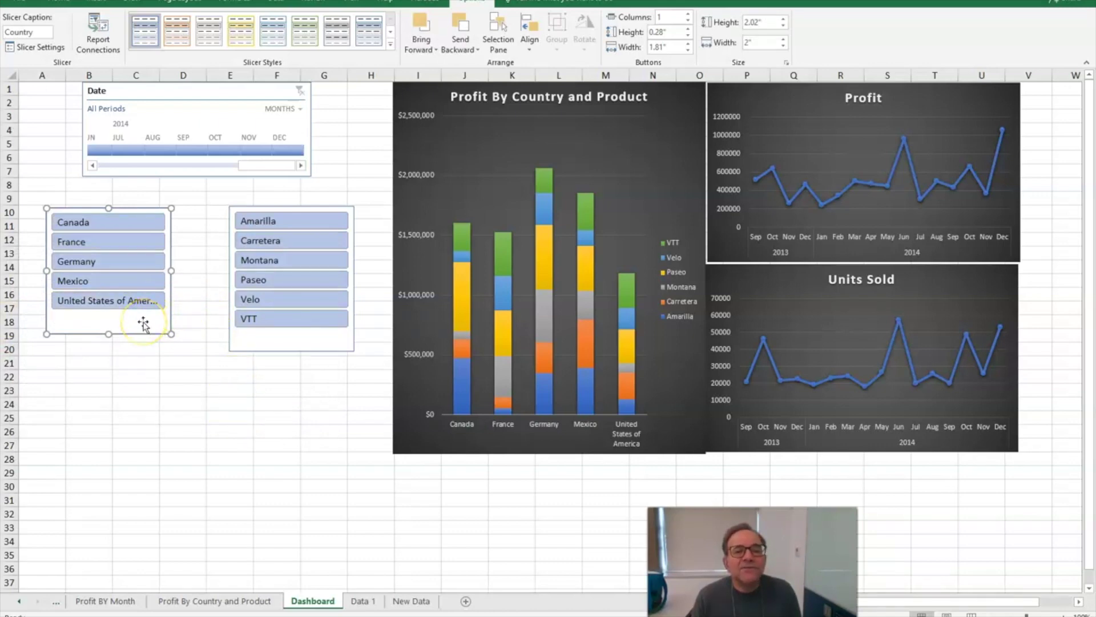
- Align the Country slicer with the Product slicer and apply the dark blue style to both slicers and the Date timeline
{"action": "left_click_drag", "start_coordinate": [143, 324], "coordinate": [148, 321]}
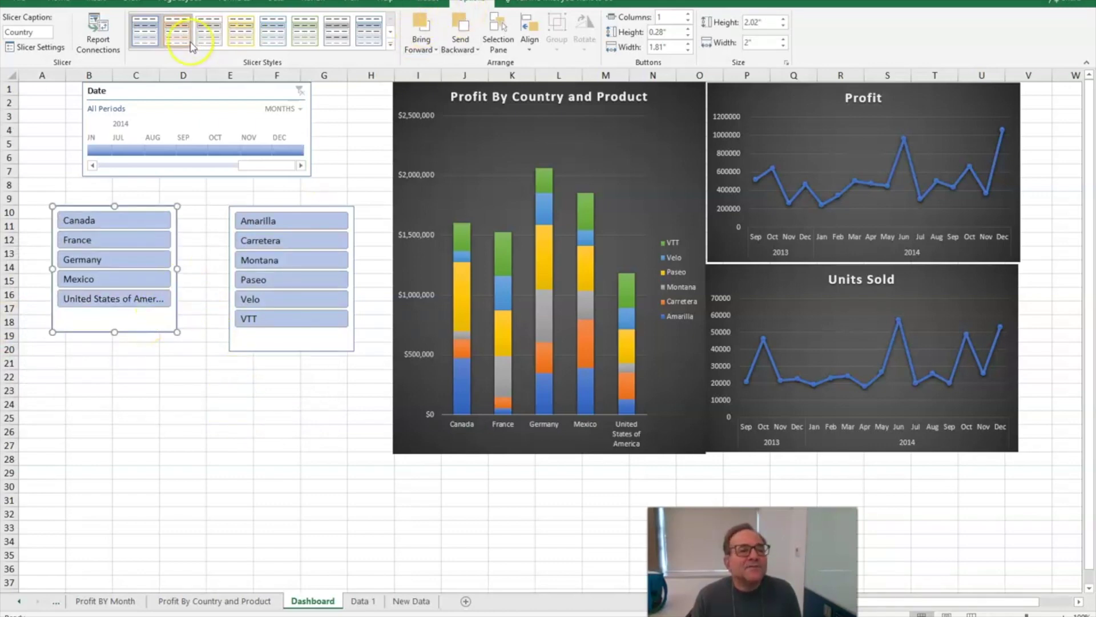
{"action": "left_click", "coordinate": [391, 44]}
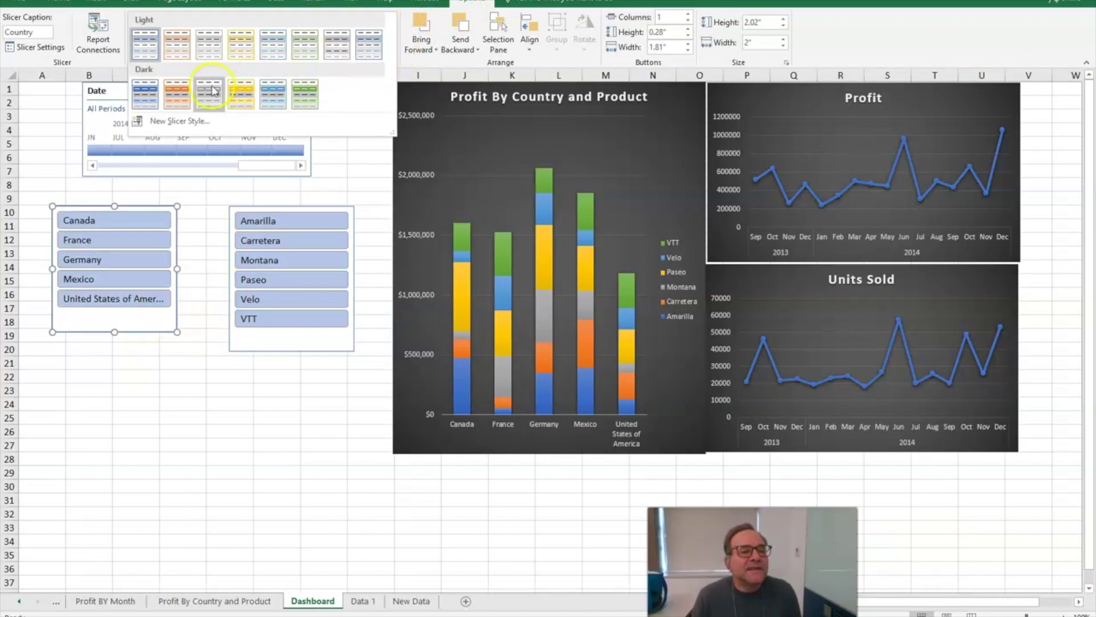
{"action": "left_click", "coordinate": [171, 91]}
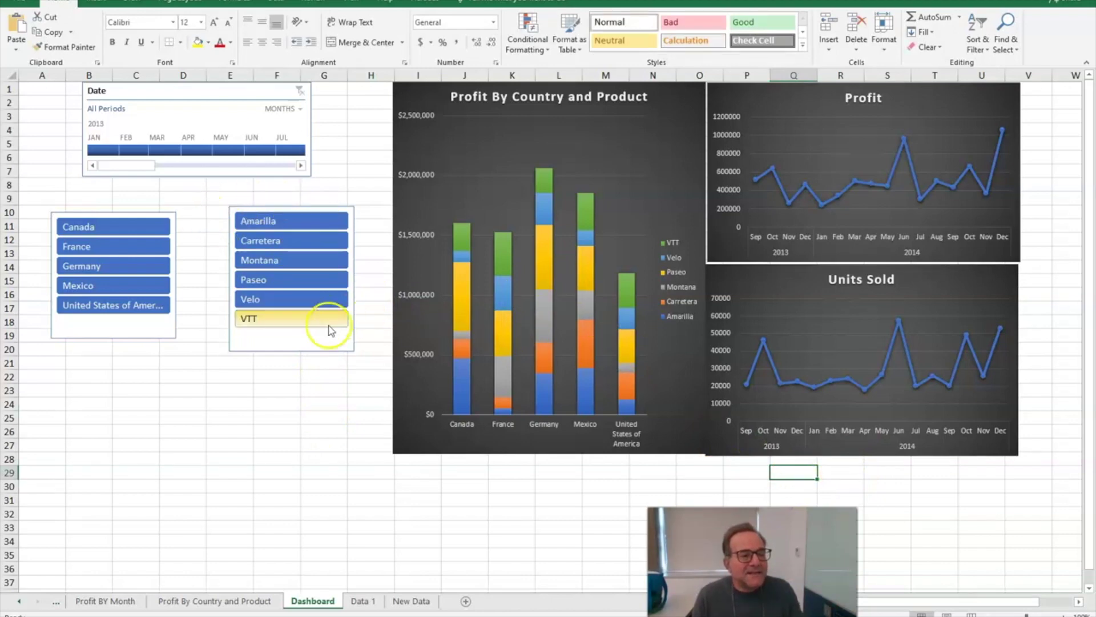
- Test the slicers by showing Amarilla, Carretera, Montana and Paseo in turn, filtering to Canada, and reselecting all products
{"action": "left_click", "coordinate": [293, 225]}
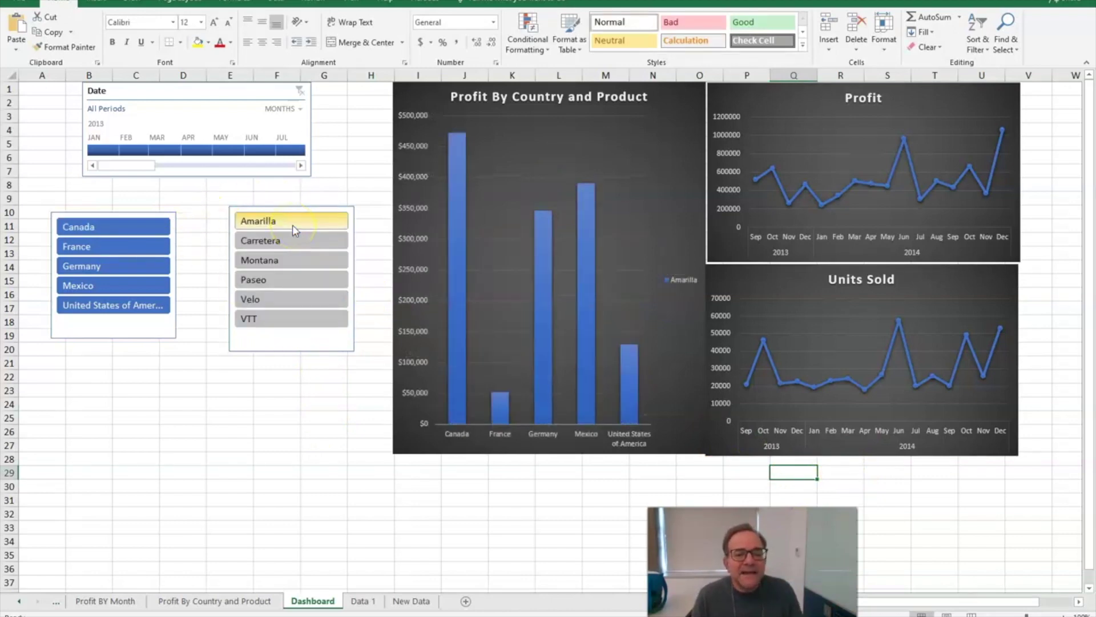
{"action": "left_click", "coordinate": [293, 242]}
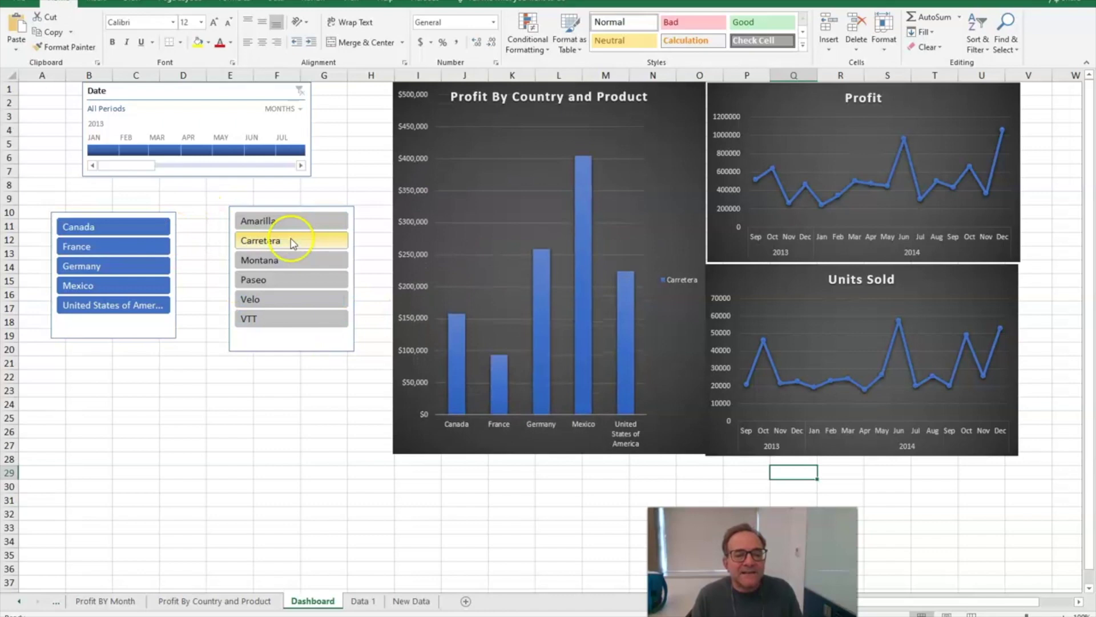
{"action": "left_click", "coordinate": [289, 265]}
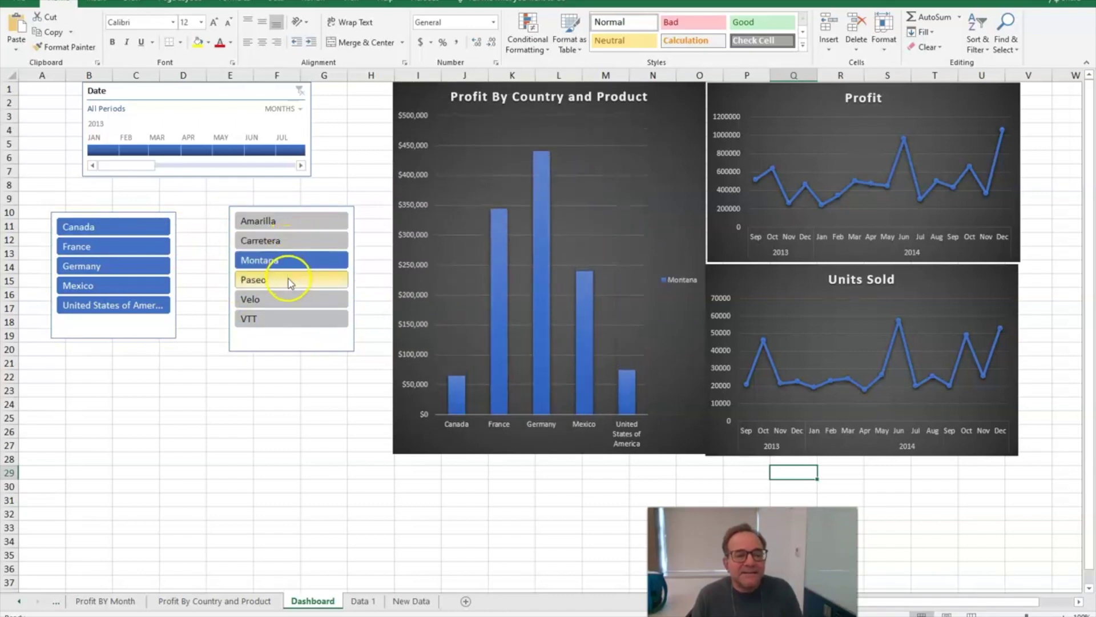
{"action": "left_click", "coordinate": [291, 282]}
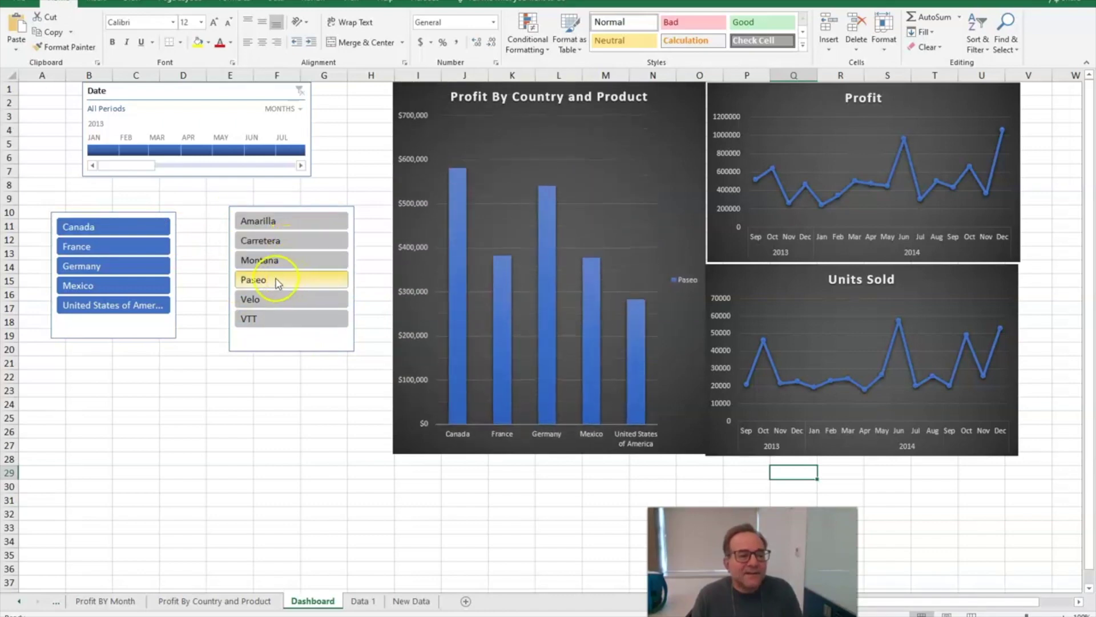
{"action": "left_click", "coordinate": [126, 226]}
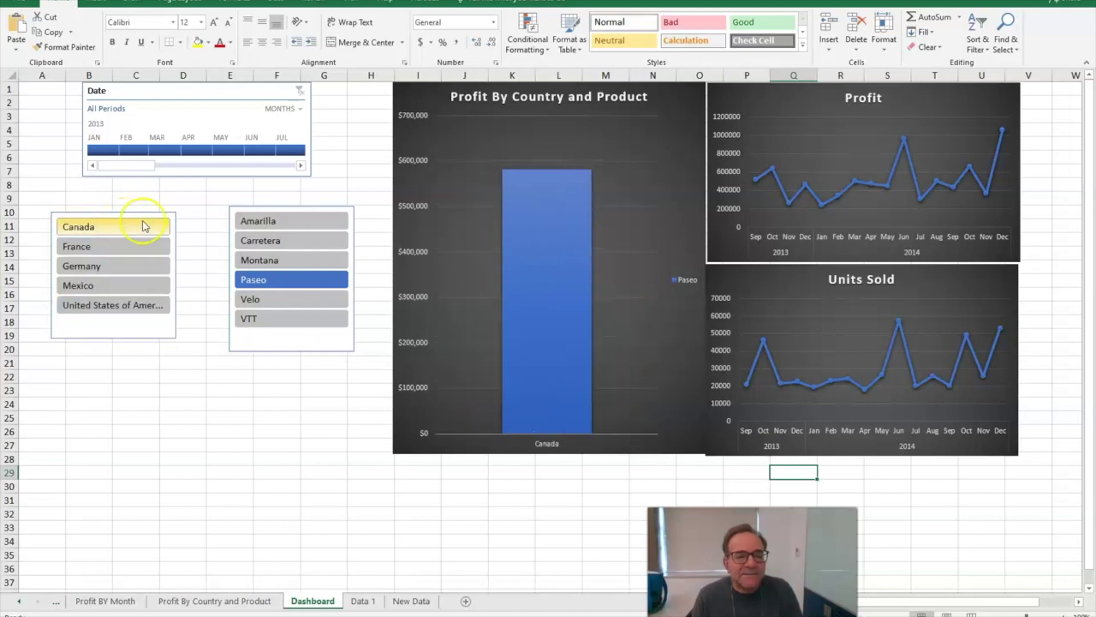
{"action": "left_click_drag", "start_coordinate": [261, 220], "coordinate": [295, 328]}
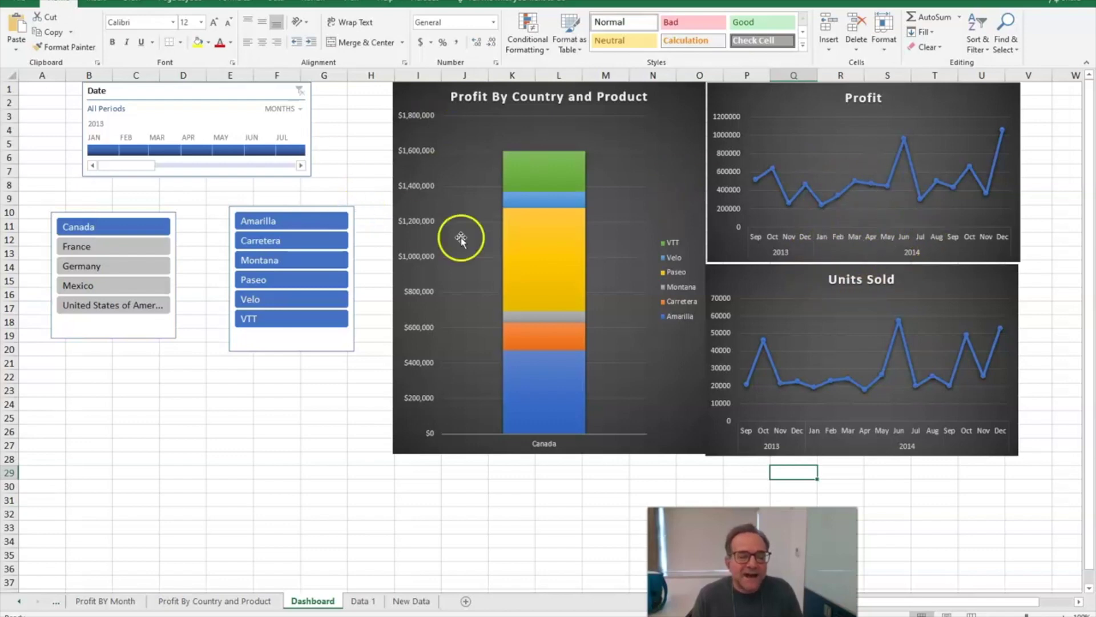
- Connect the Product slicer to the Profit BY Month and Units Sold PivotTables as well
{"action": "right_click", "coordinate": [278, 338]}
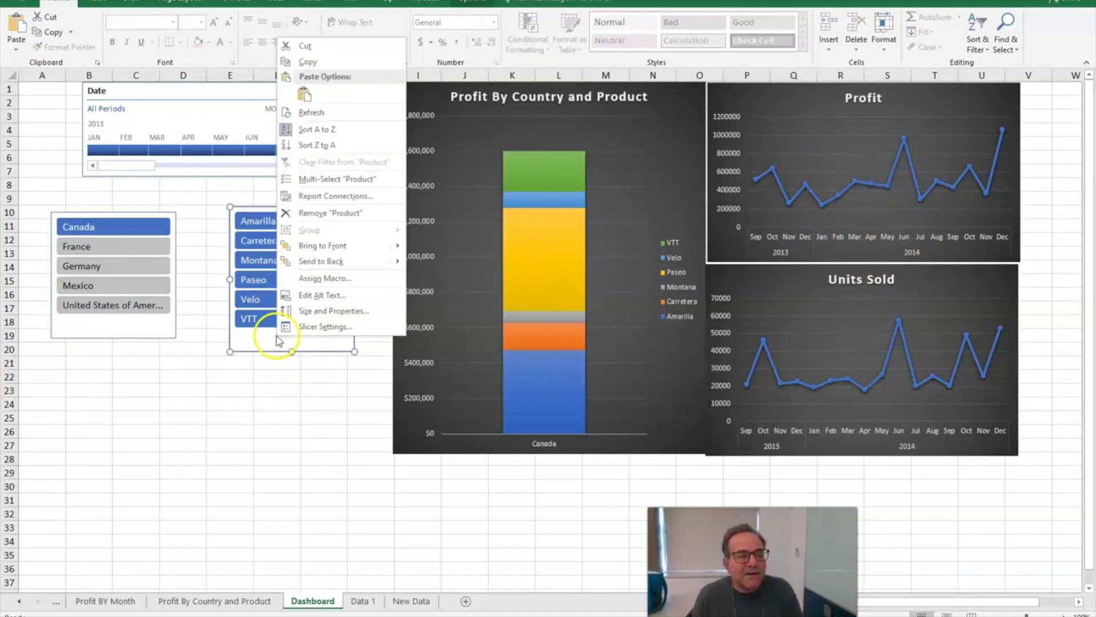
{"action": "left_click", "coordinate": [322, 196]}
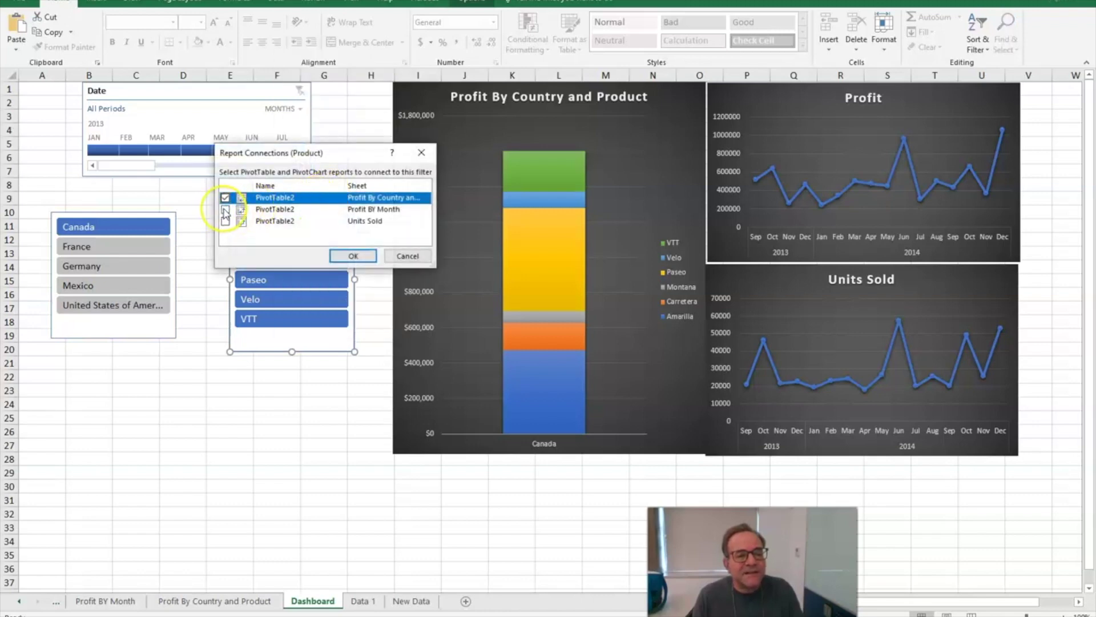
{"action": "left_click", "coordinate": [225, 210]}
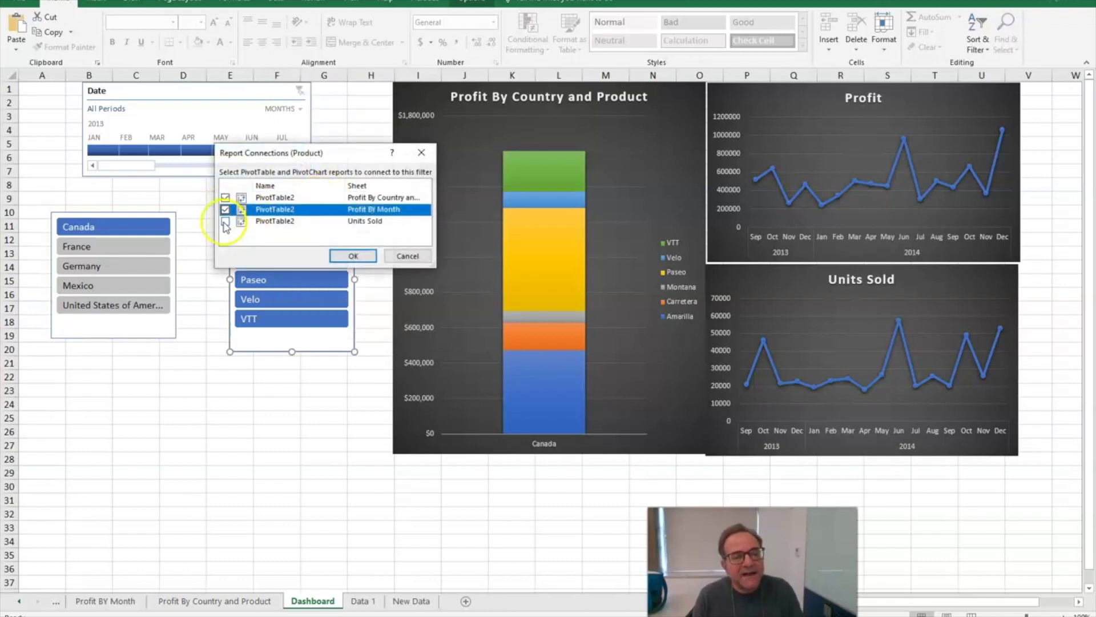
{"action": "left_click", "coordinate": [225, 221]}
{"action": "left_click", "coordinate": [351, 255]}
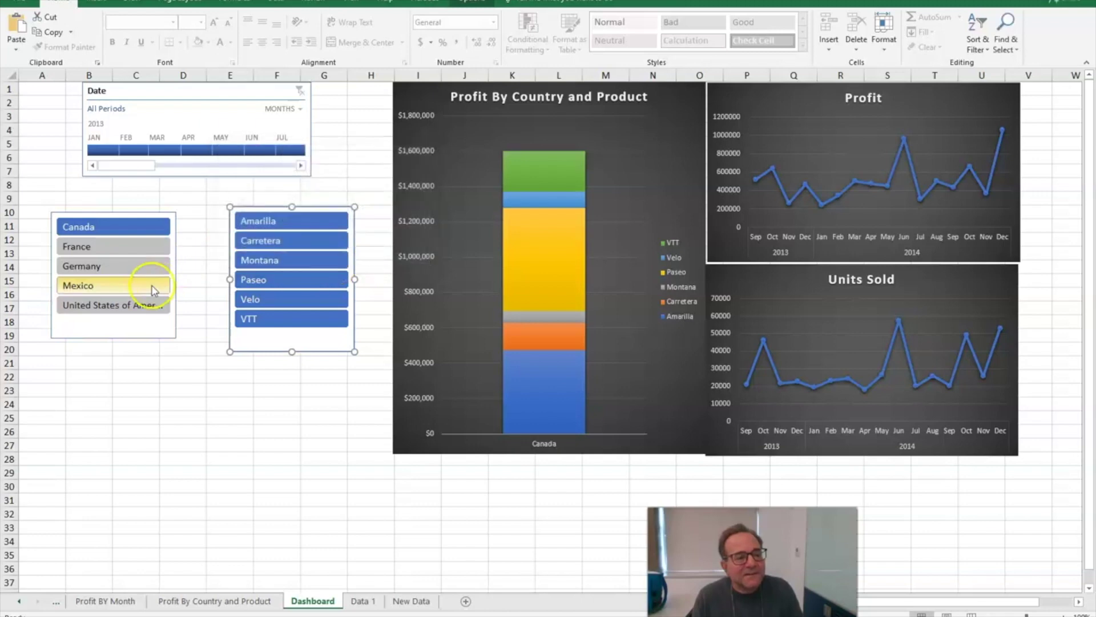
- Connect the Country slicer to the PivotTables on the Profit BY Month and Units Sold sheets
{"action": "right_click", "coordinate": [127, 323]}
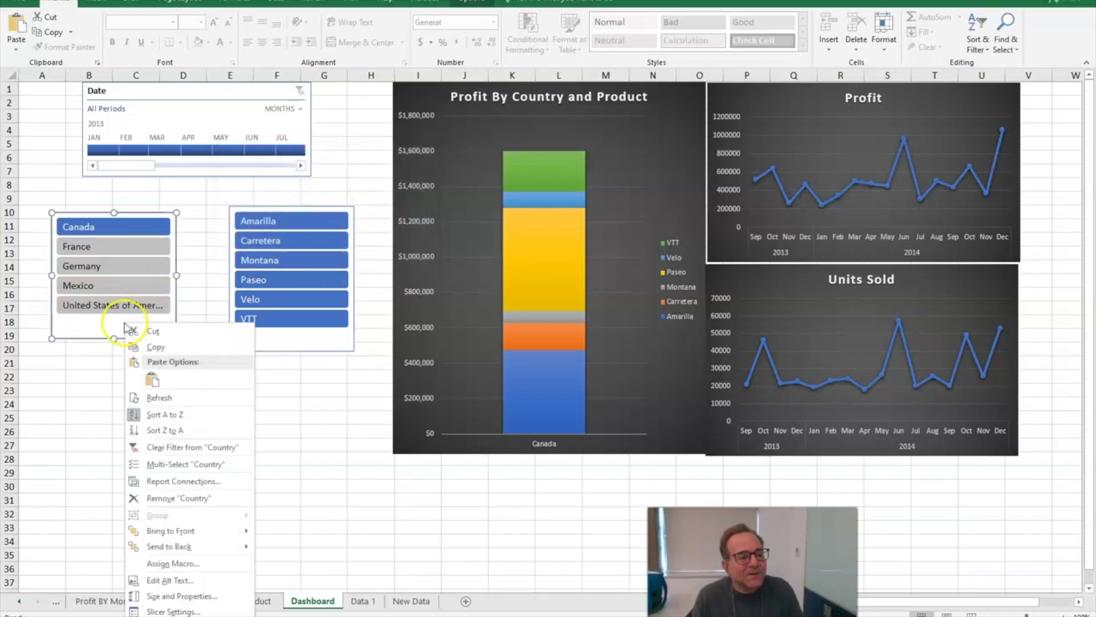
{"action": "left_click", "coordinate": [164, 481]}
{"action": "left_click", "coordinate": [58, 493]}
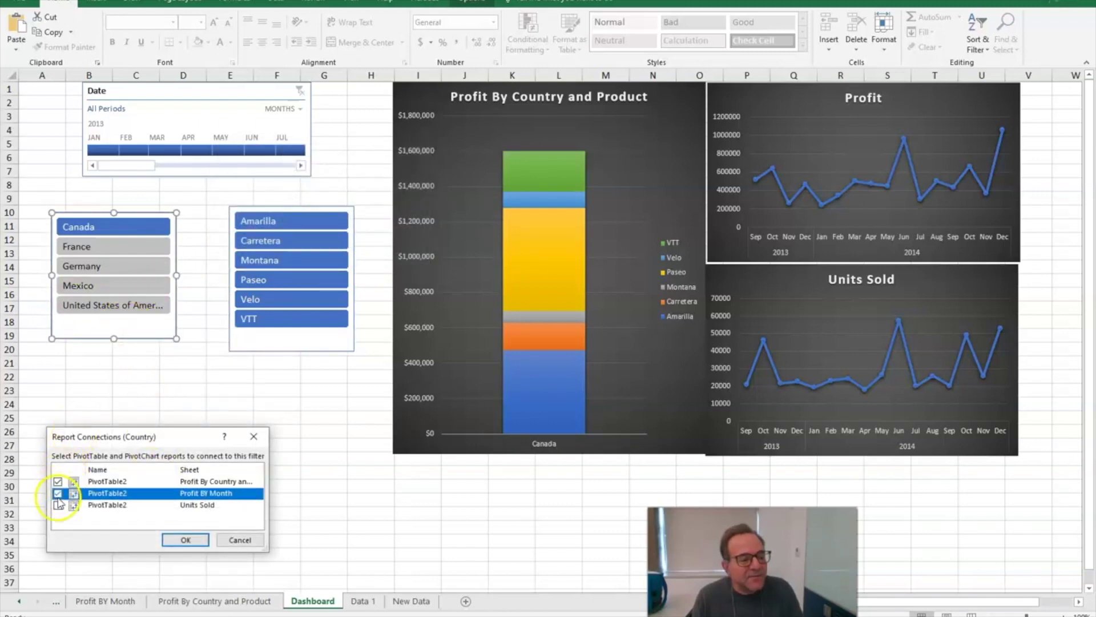
{"action": "left_click", "coordinate": [57, 504]}
{"action": "left_click", "coordinate": [177, 540]}
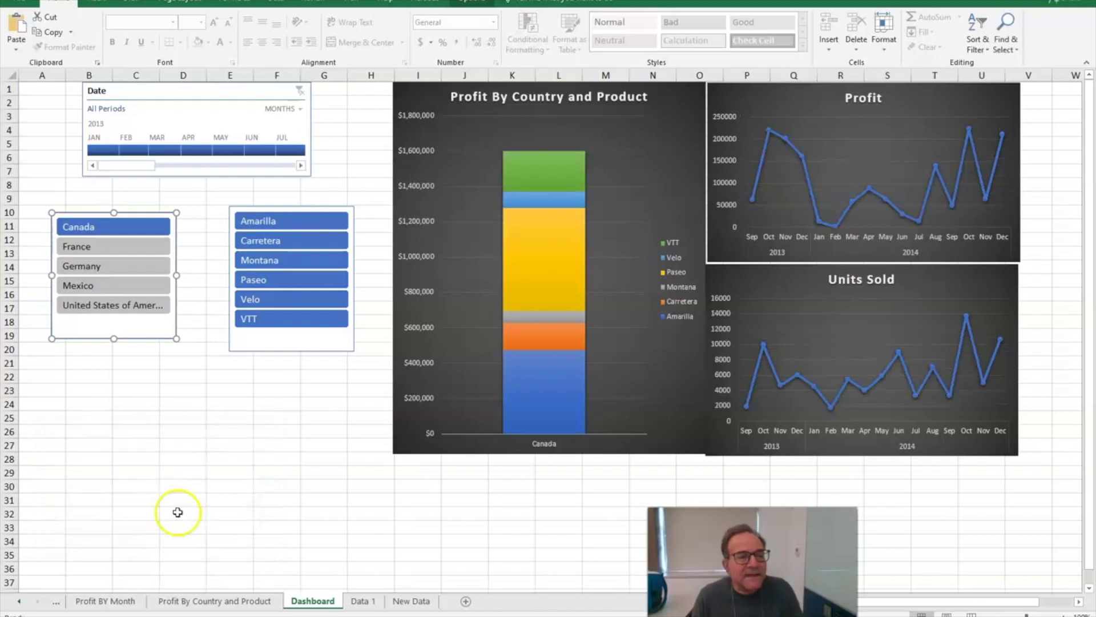
- Connect the Date timeline to the Profit BY Month and Units Sold PivotTables
{"action": "right_click", "coordinate": [210, 122]}
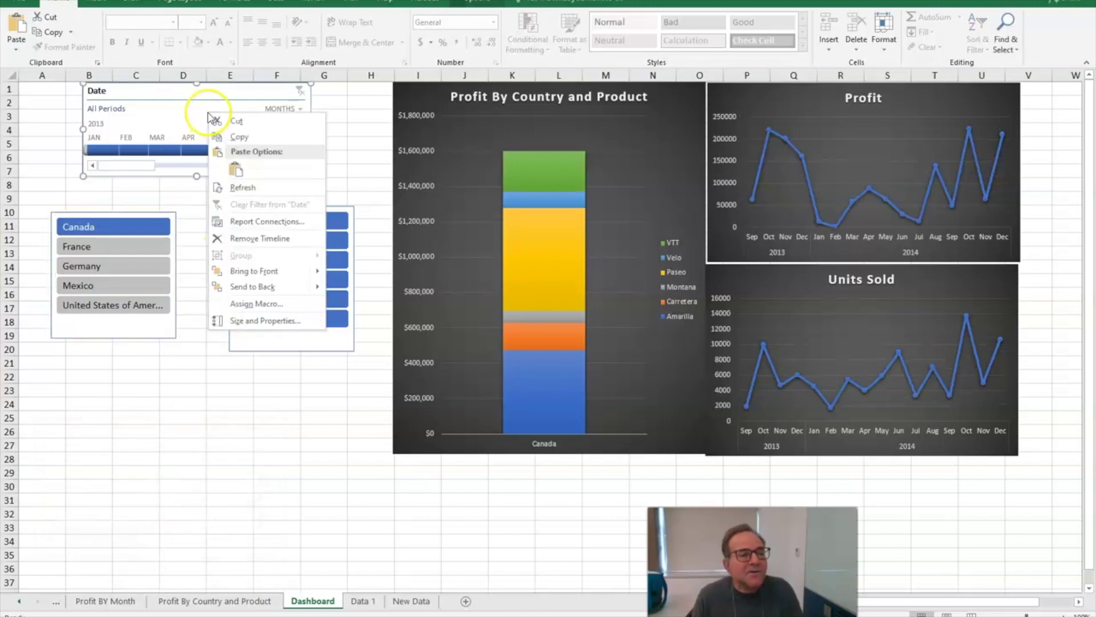
{"action": "left_click", "coordinate": [254, 223]}
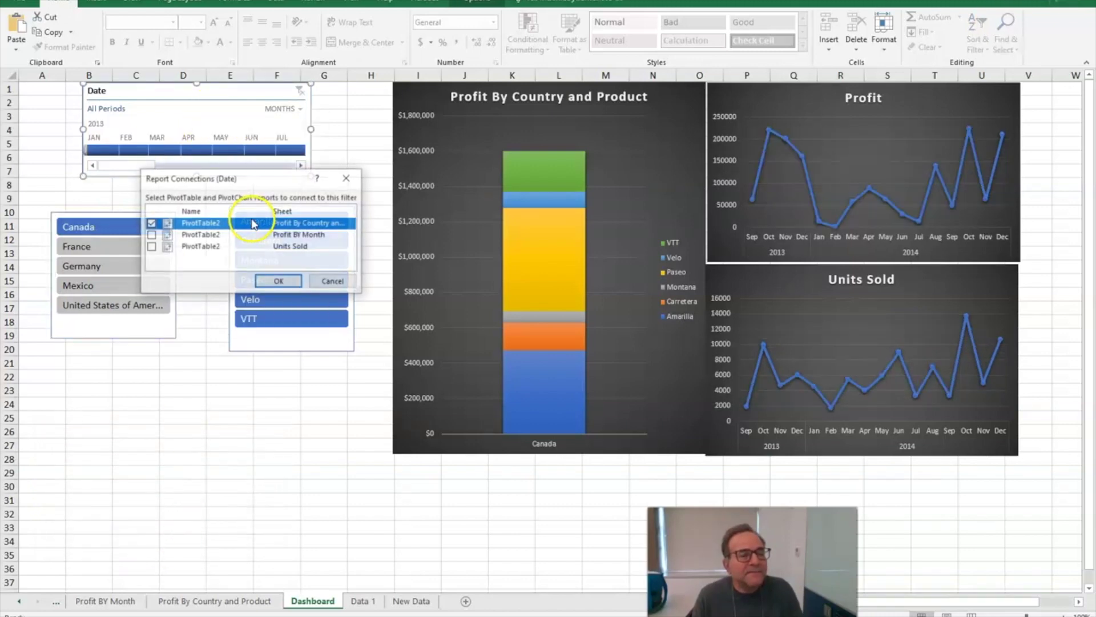
{"action": "left_click", "coordinate": [150, 234]}
{"action": "left_click", "coordinate": [150, 247]}
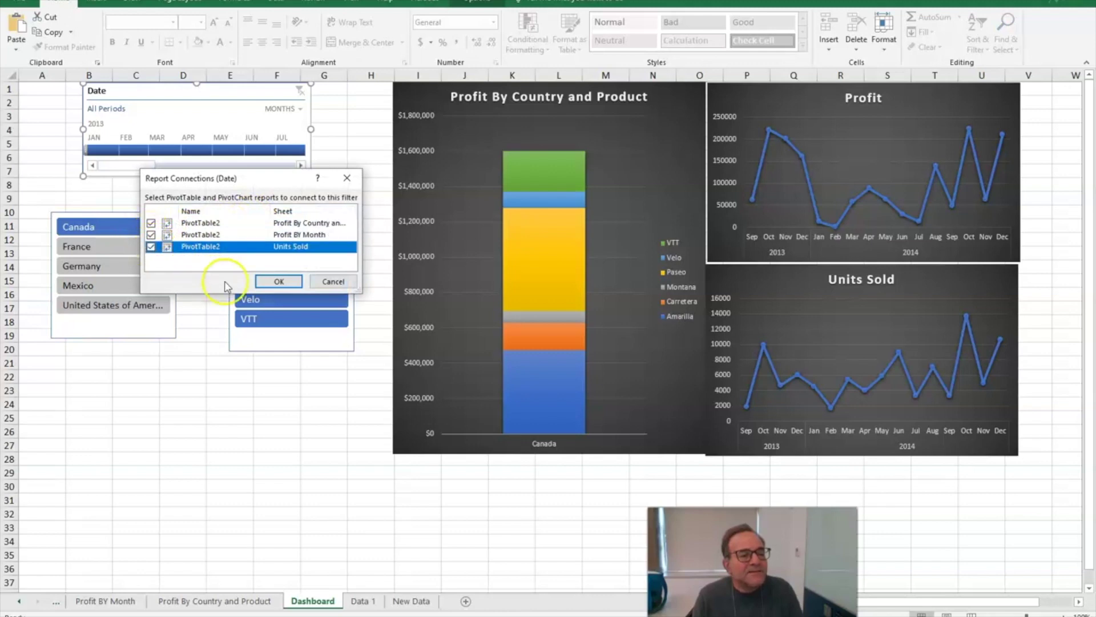
{"action": "left_click", "coordinate": [279, 281]}
- Reselect all countries from Canada to United States of America, filter to Amarilla, and reselect all products
{"action": "left_click_drag", "start_coordinate": [118, 226], "coordinate": [95, 307]}
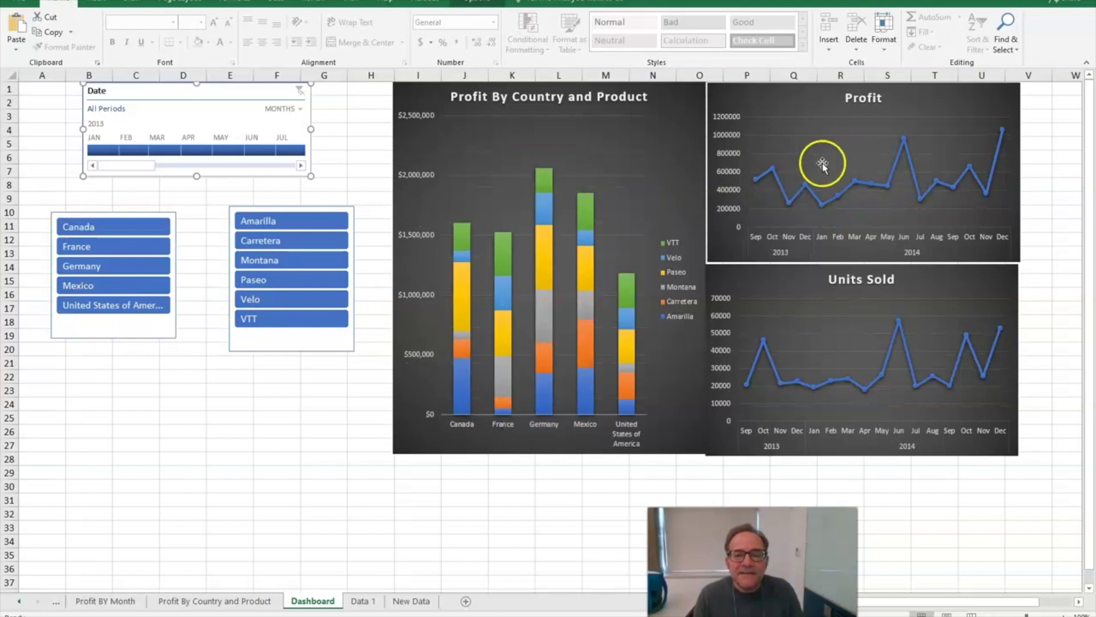
{"action": "left_click", "coordinate": [271, 225]}
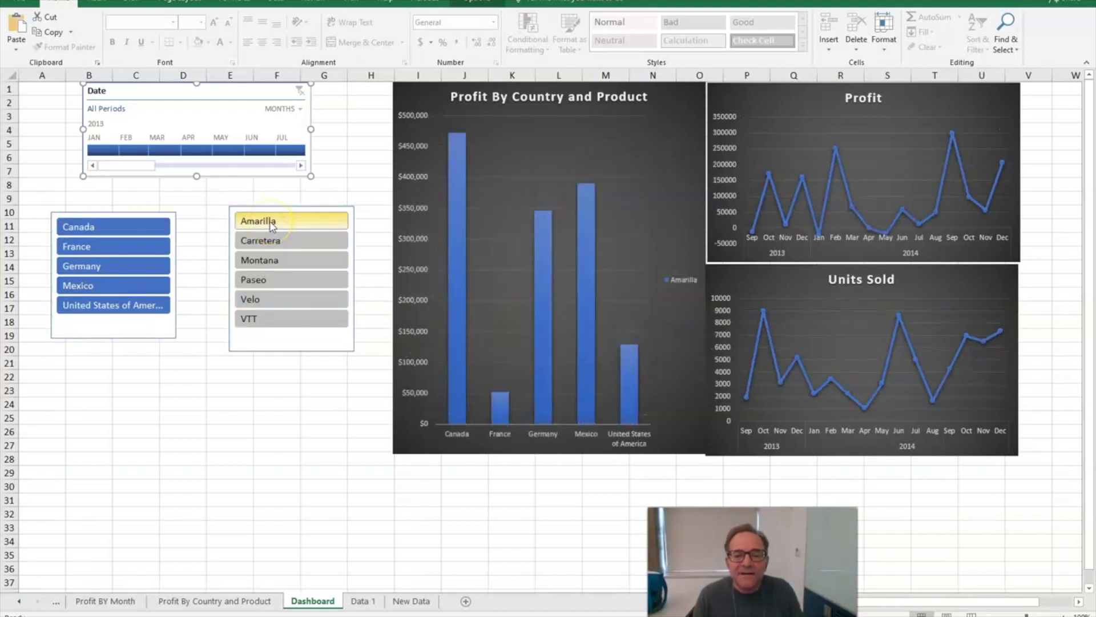
{"action": "left_click_drag", "start_coordinate": [318, 226], "coordinate": [317, 298]}
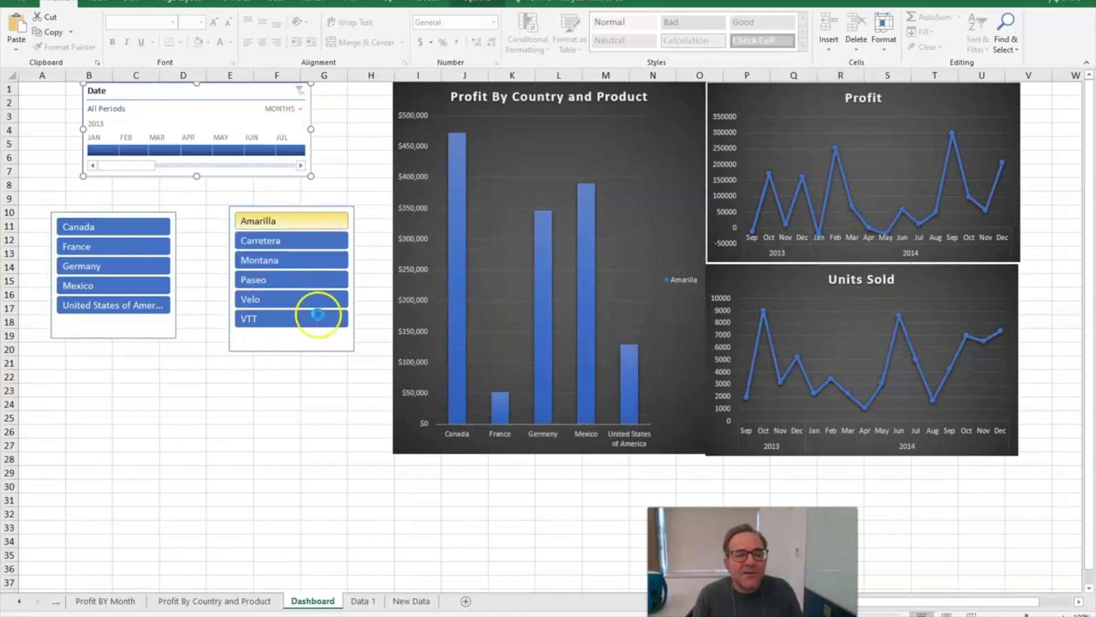
- Test the Date timeline by filtering the charts to Jan - Apr 2013 and to Aug - Nov 2013
{"action": "left_click_drag", "start_coordinate": [91, 150], "coordinate": [214, 154]}
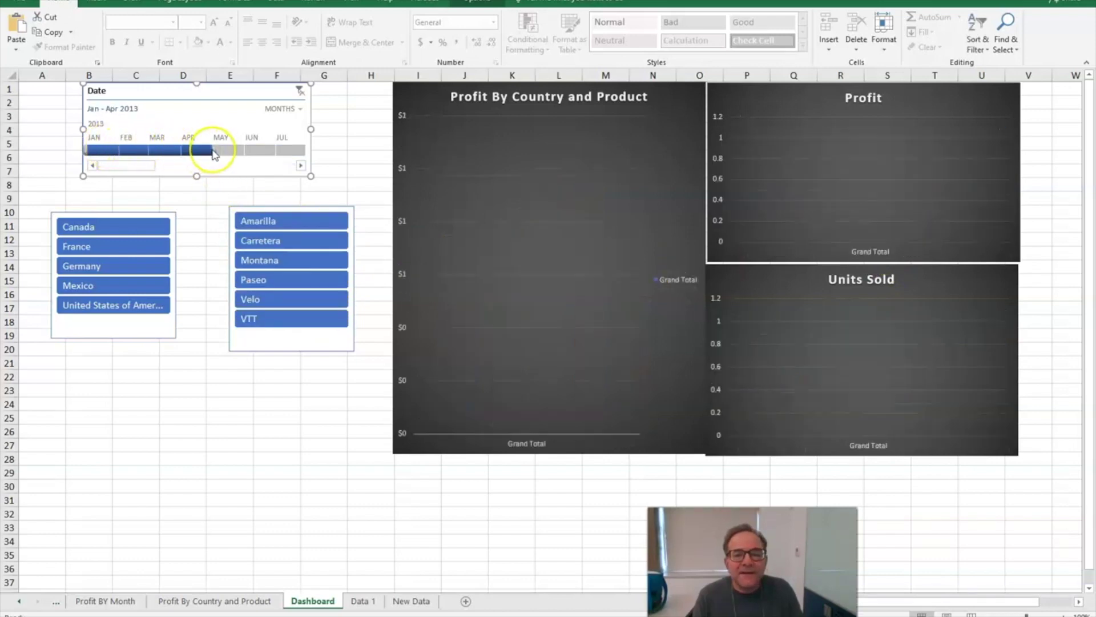
{"action": "left_click", "coordinate": [136, 153]}
{"action": "left_click_drag", "start_coordinate": [117, 152], "coordinate": [107, 153]}
{"action": "mouse_move", "coordinate": [207, 154]}
{"action": "left_mouse_down"}
{"action": "mouse_move", "coordinate": [338, 163]}
{"action": "mouse_move", "coordinate": [191, 164]}
{"action": "mouse_move", "coordinate": [211, 169]}
{"action": "left_mouse_up"}
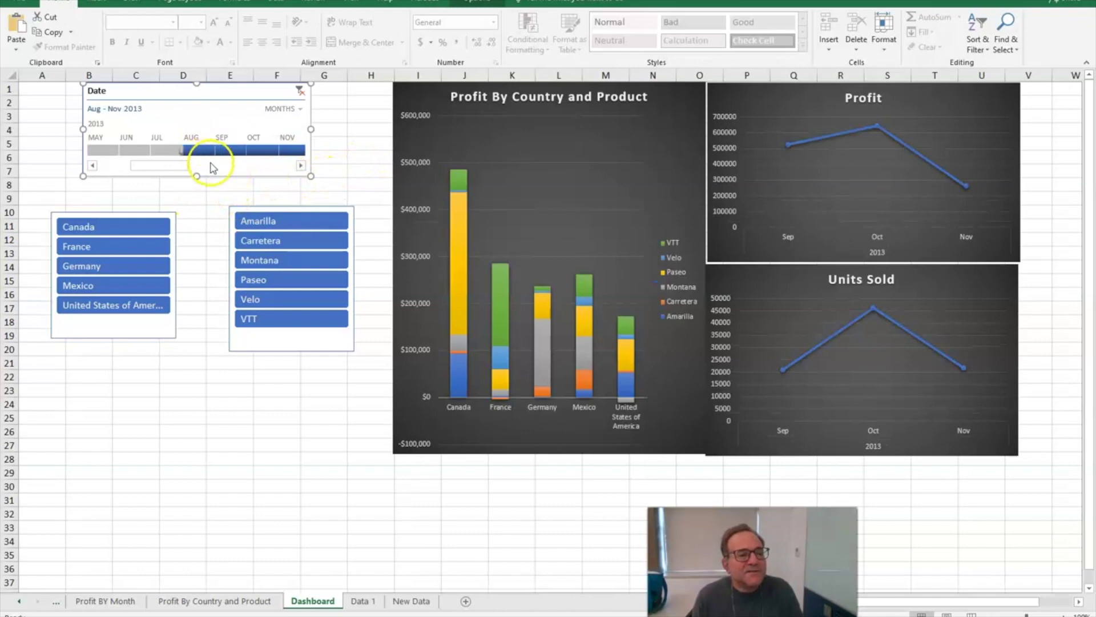
- Set the Date timeline to Jun - Dec 2013 and filter to Canada with products Amarilla through Paseo
{"action": "left_click", "coordinate": [301, 165]}
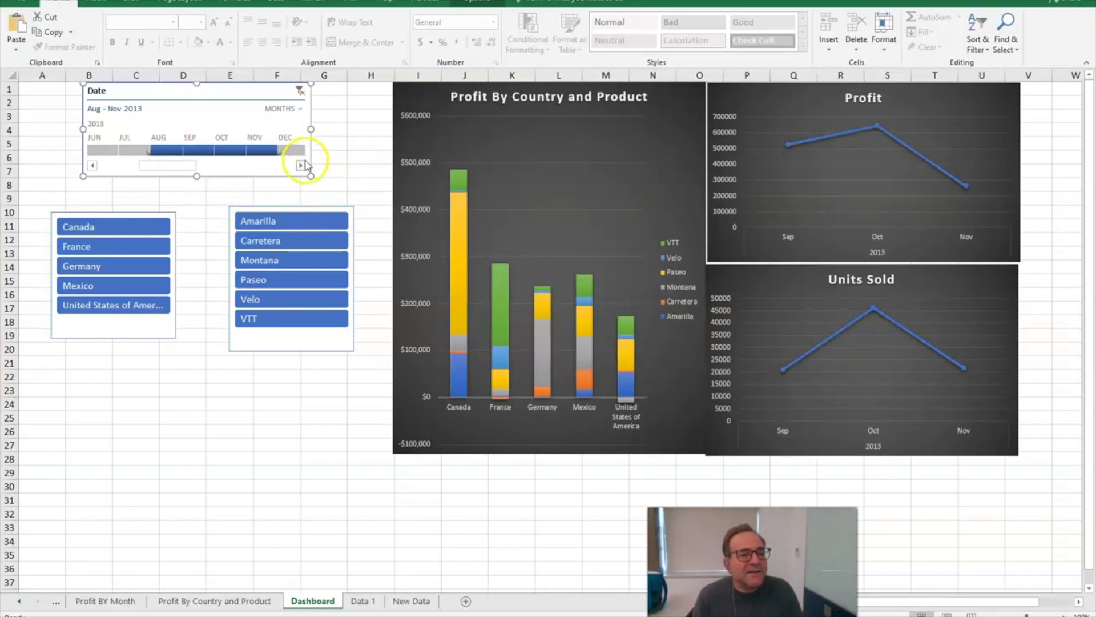
{"action": "left_click", "coordinate": [295, 152]}
{"action": "left_click_drag", "start_coordinate": [295, 152], "coordinate": [96, 152]}
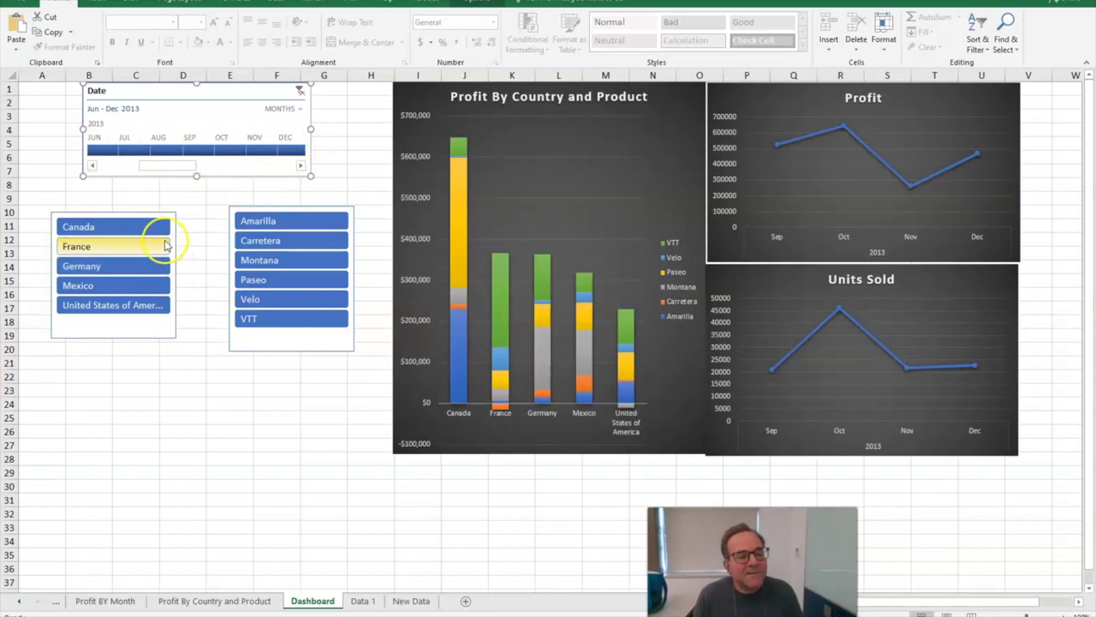
{"action": "left_click_drag", "start_coordinate": [257, 222], "coordinate": [277, 292]}
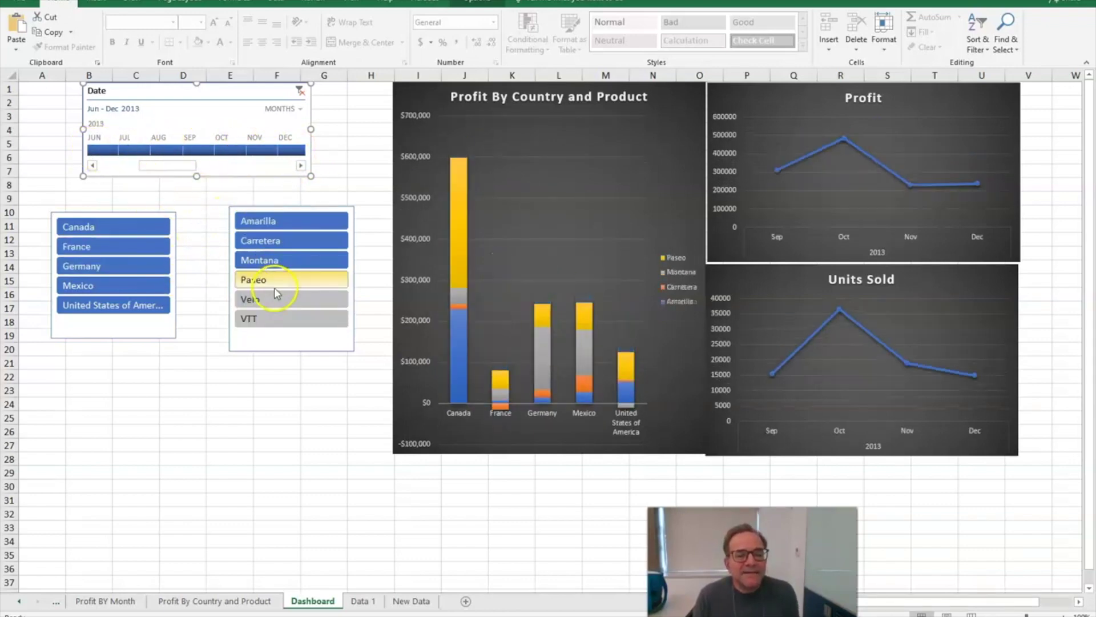
{"action": "left_click", "coordinate": [110, 230]}
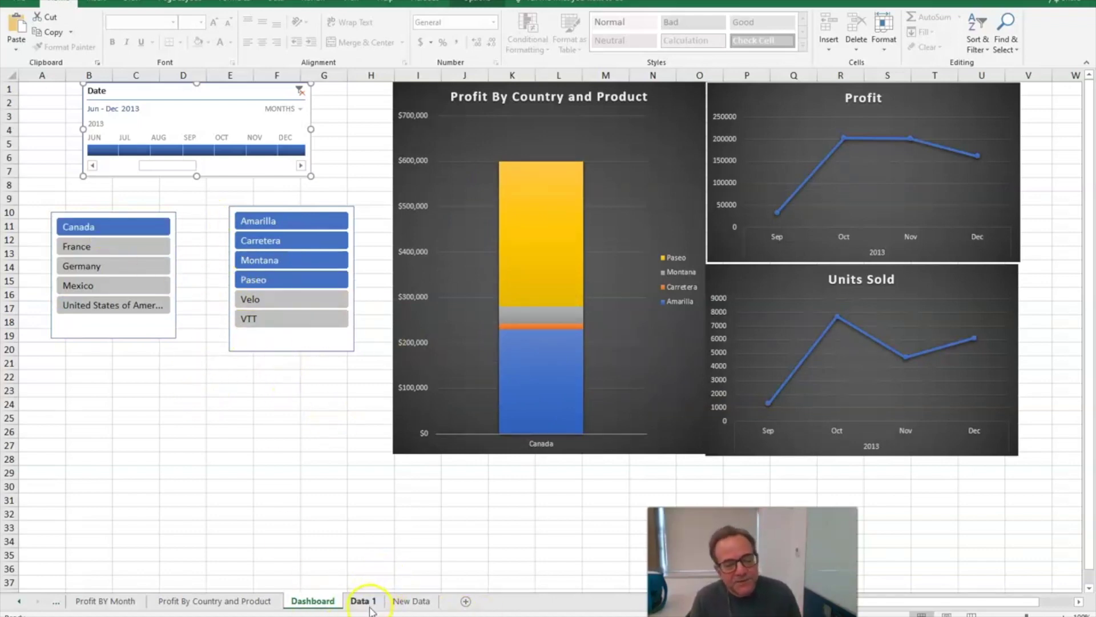
- Copy the entire data range on the New Data sheet
{"action": "left_click", "coordinate": [411, 601]}
{"action": "left_click", "coordinate": [65, 211]}
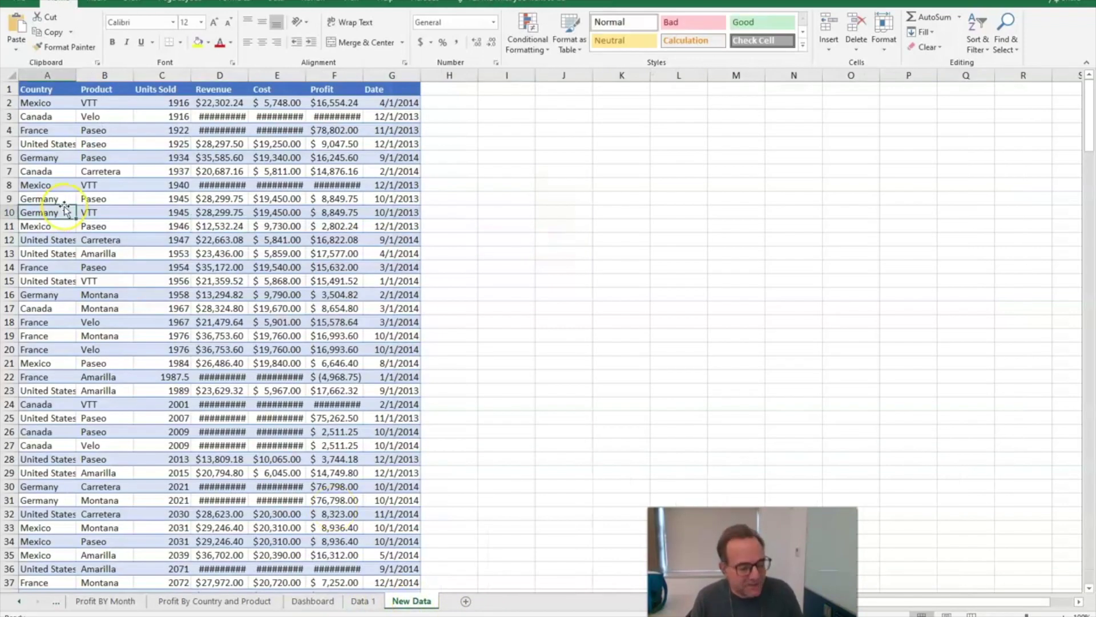
{"action": "key", "text": "ctrl+a"}
{"action": "key", "text": "ctrl+c"}
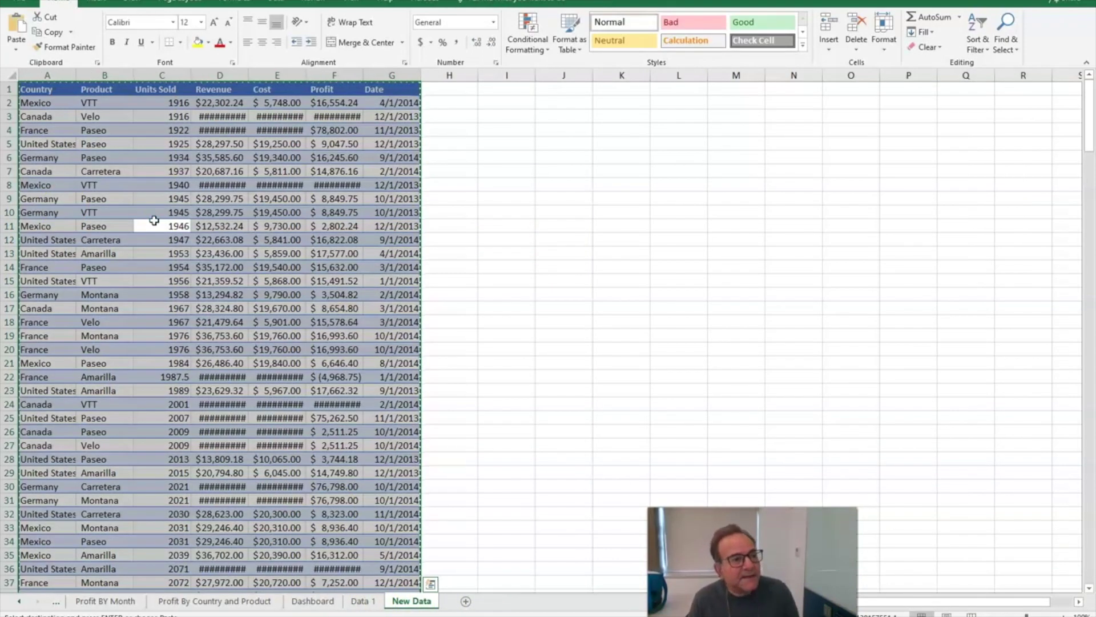
- Paste the copied data directly below the last row of the Data 1 table, from row 447, without a repeated header row
{"action": "left_click", "coordinate": [362, 602]}
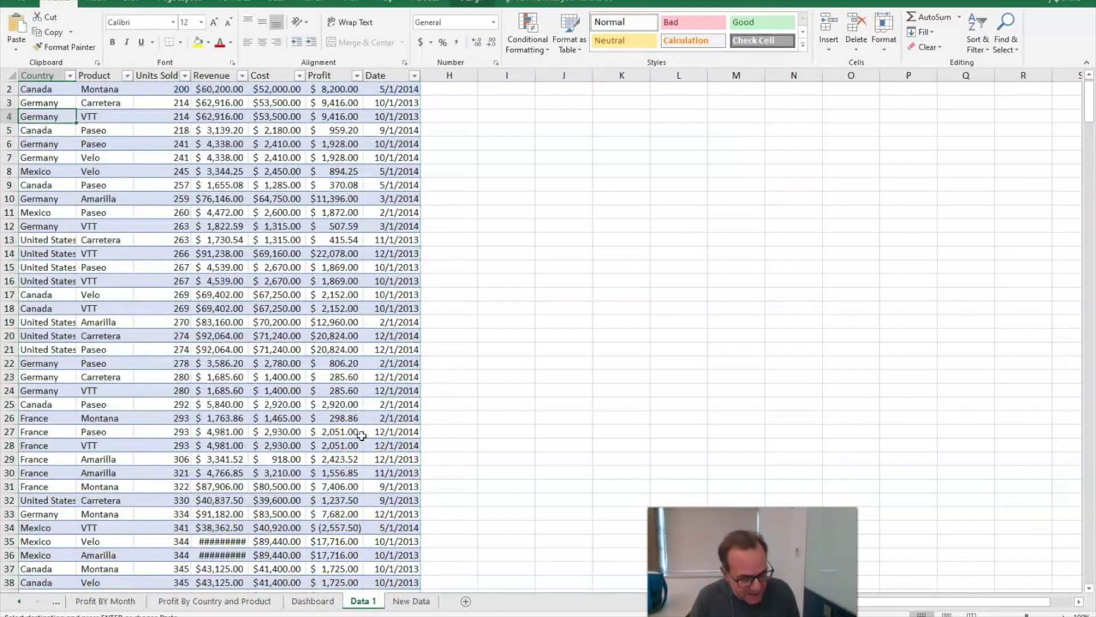
{"action": "key", "text": "ctrl+End"}
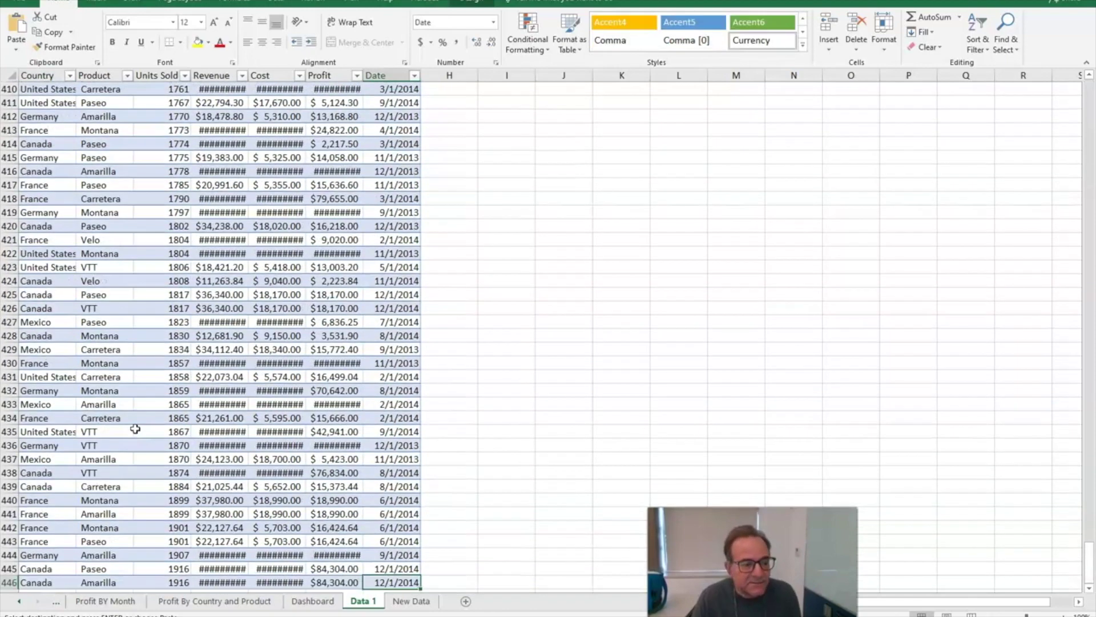
{"action": "scroll", "coordinate": [389, 439], "scroll_direction": "down", "scroll_amount": 3}
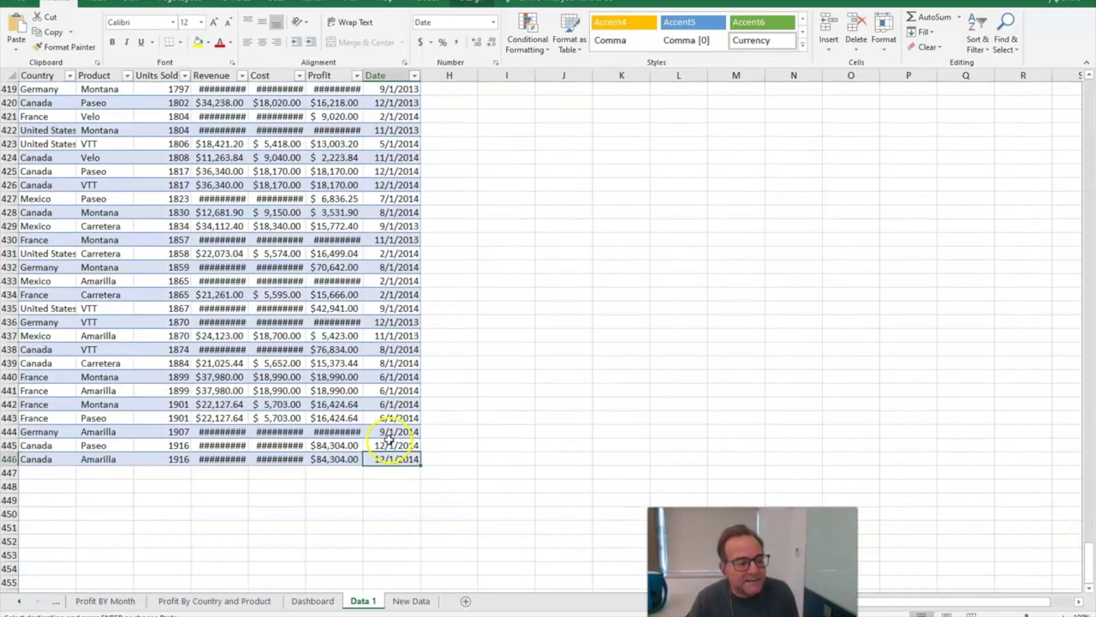
{"action": "left_click", "coordinate": [62, 473]}
{"action": "key", "text": "Return"}
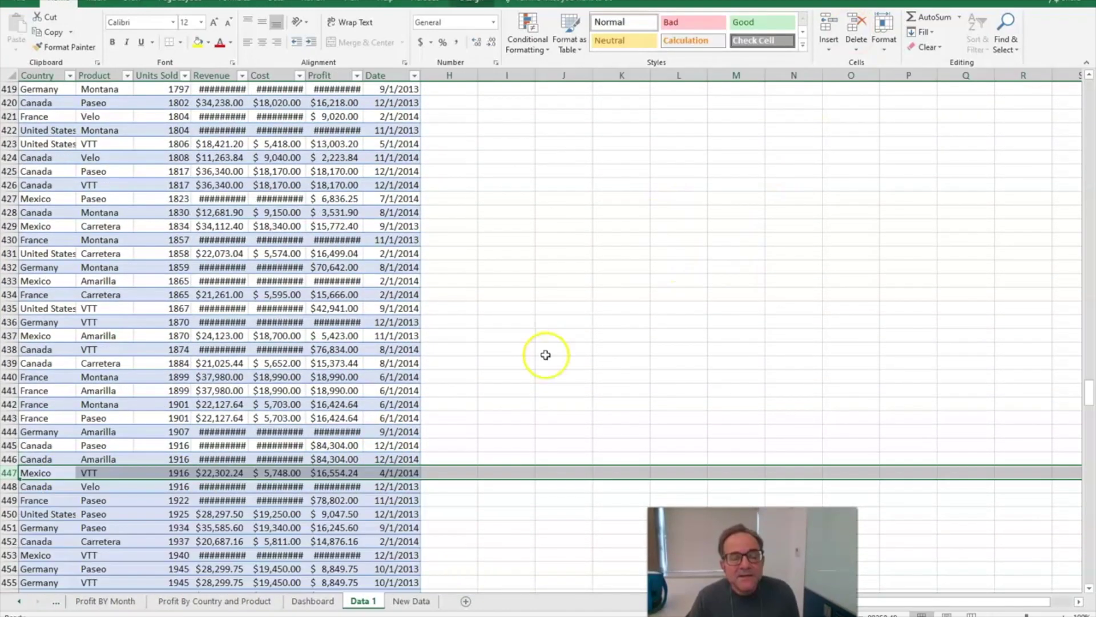
- Return to the Dashboard sheet and reselect all countries and all products in the slicers
{"action": "left_click", "coordinate": [311, 601]}
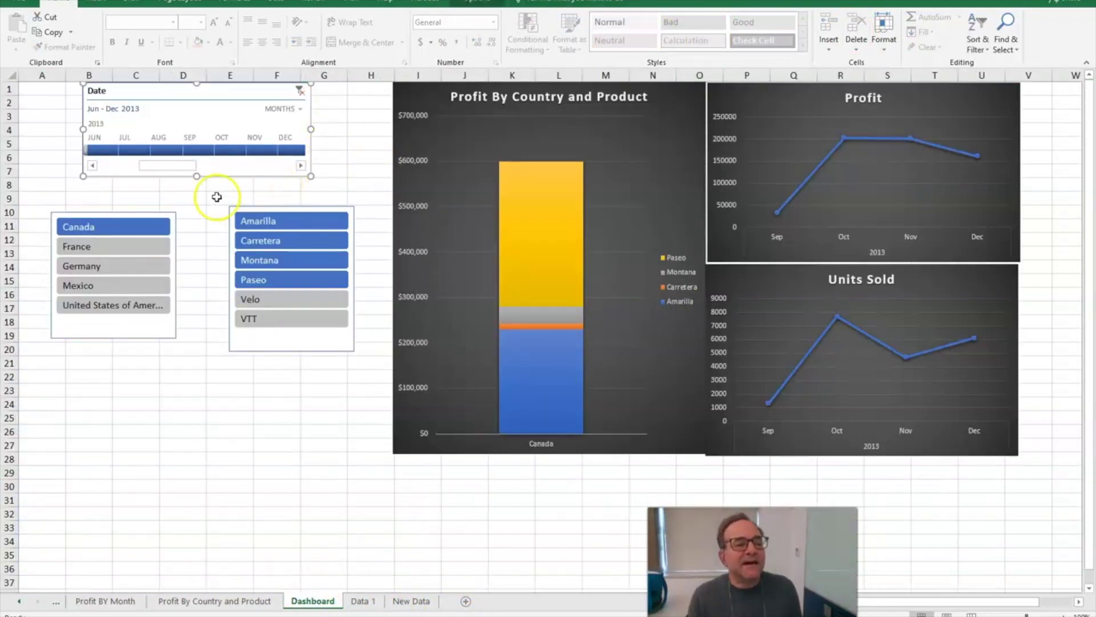
{"action": "left_click_drag", "start_coordinate": [129, 231], "coordinate": [127, 305]}
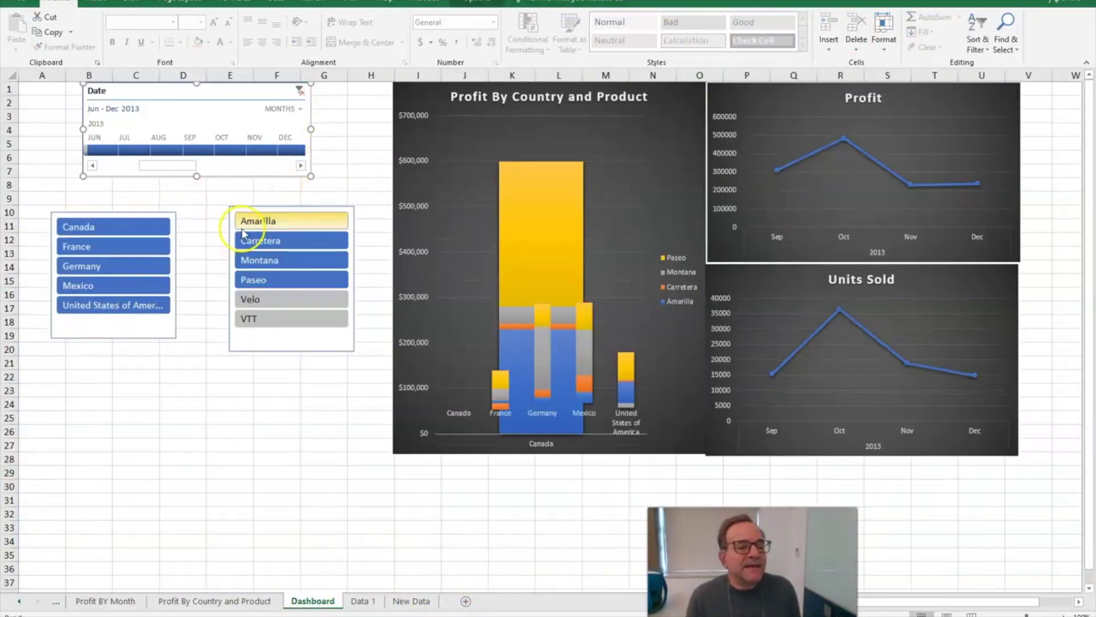
{"action": "left_click_drag", "start_coordinate": [256, 222], "coordinate": [261, 318]}
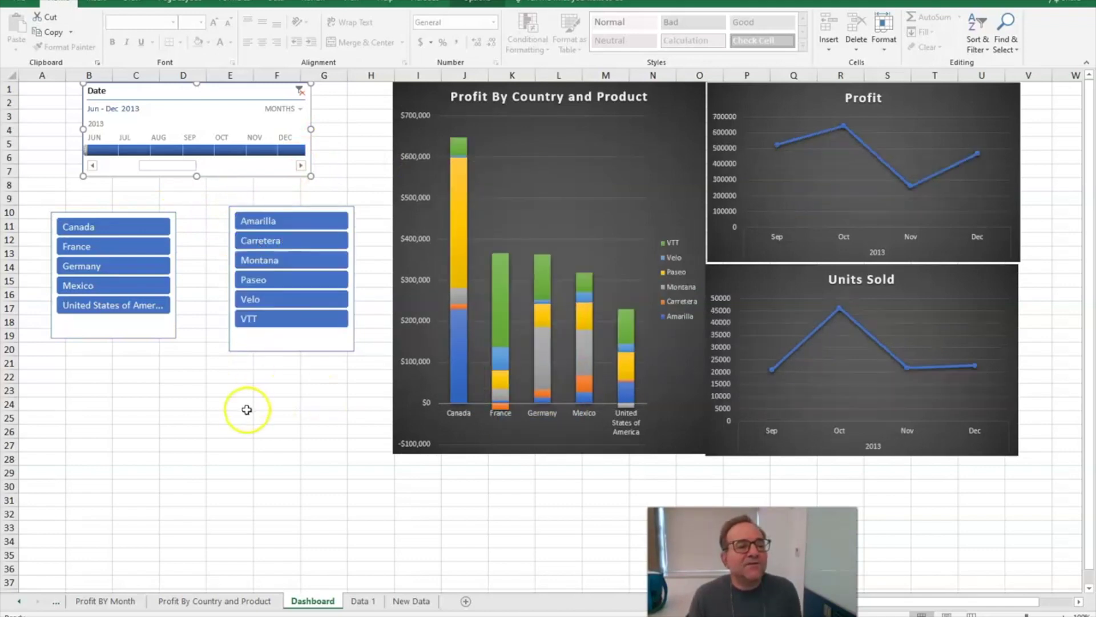
- Refresh all PivotTables and charts from the Profit By Country and Product chart to include the added data
{"action": "left_click", "coordinate": [463, 113]}
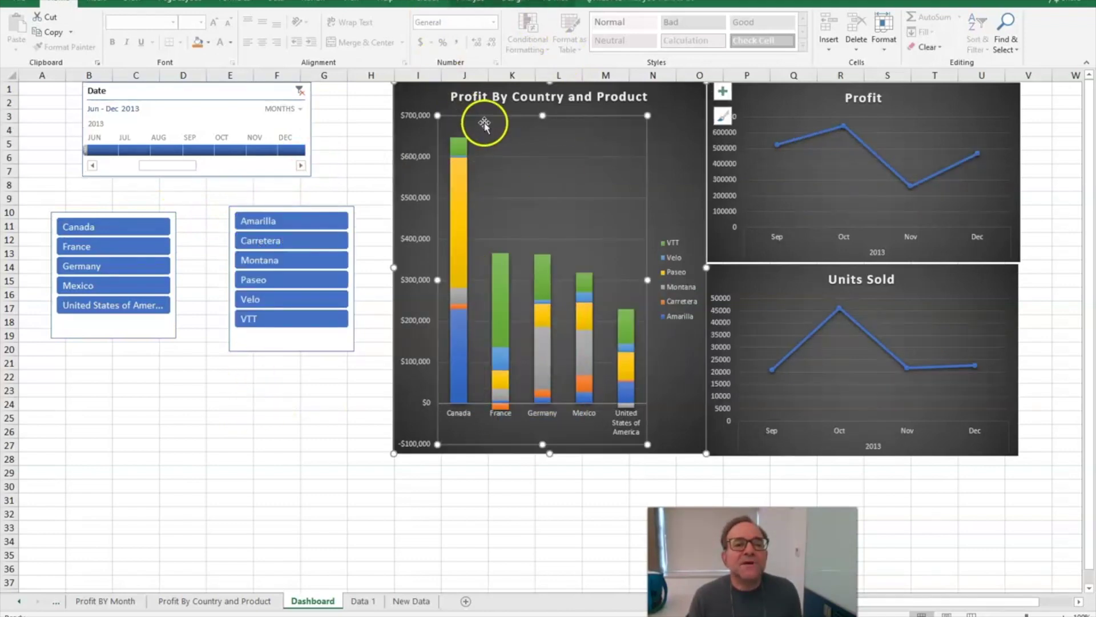
{"action": "left_click", "coordinate": [477, 2]}
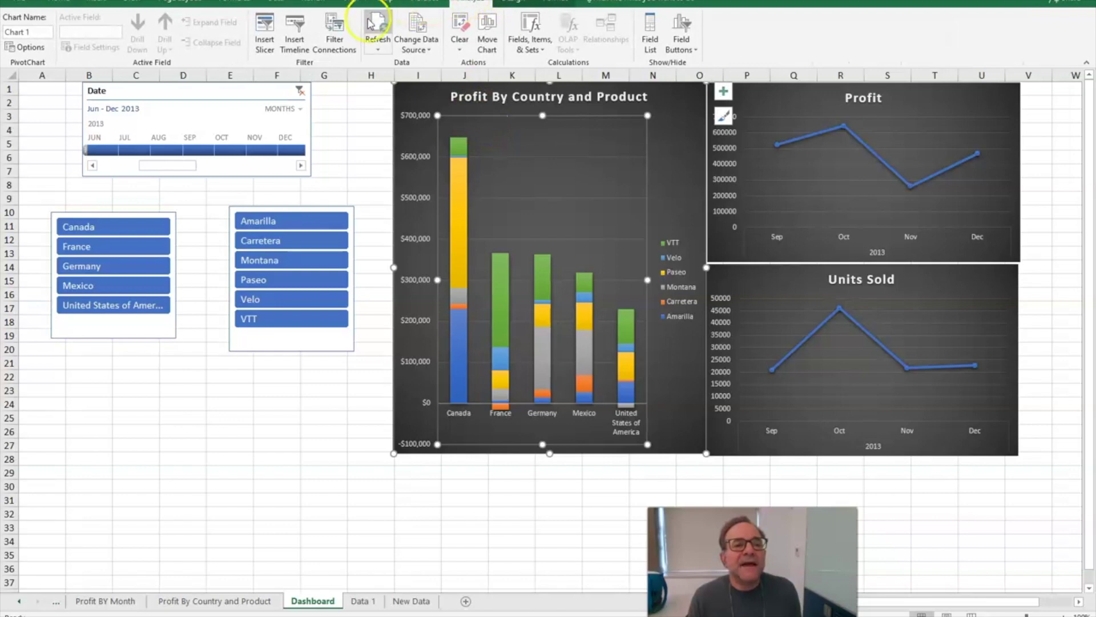
{"action": "left_click", "coordinate": [380, 49]}
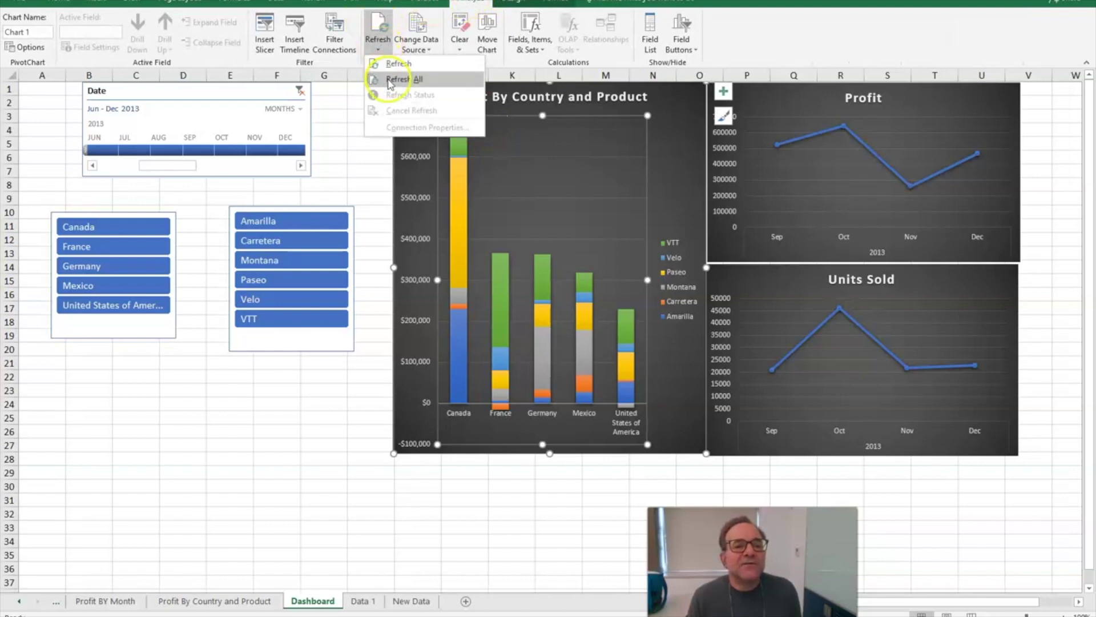
{"action": "left_click", "coordinate": [391, 80]}
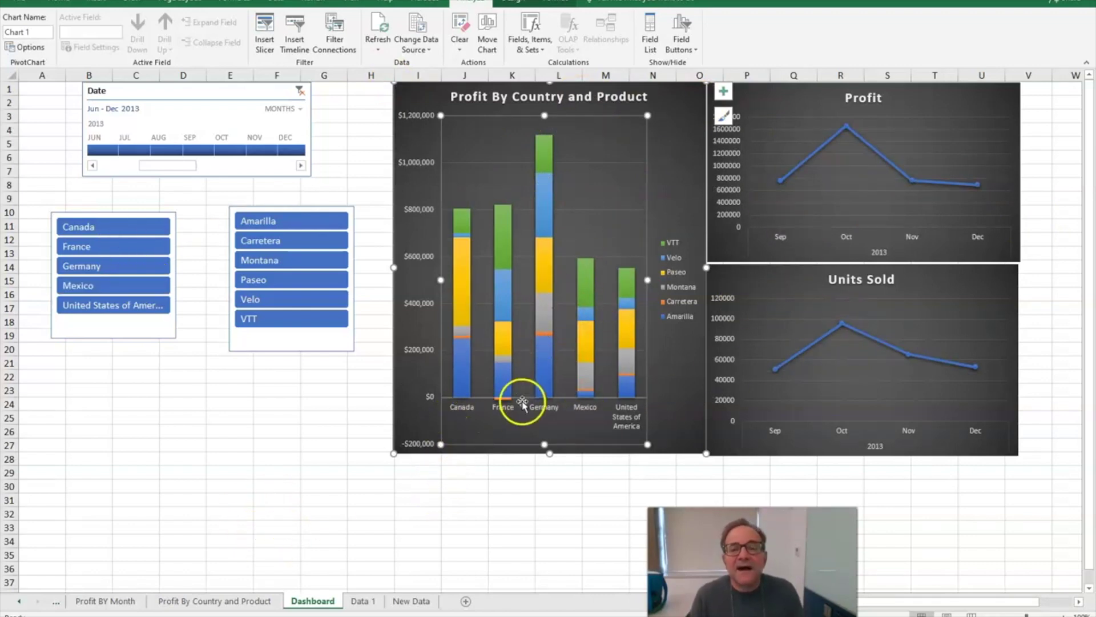
{"action": "left_click", "coordinate": [1069, 4]}
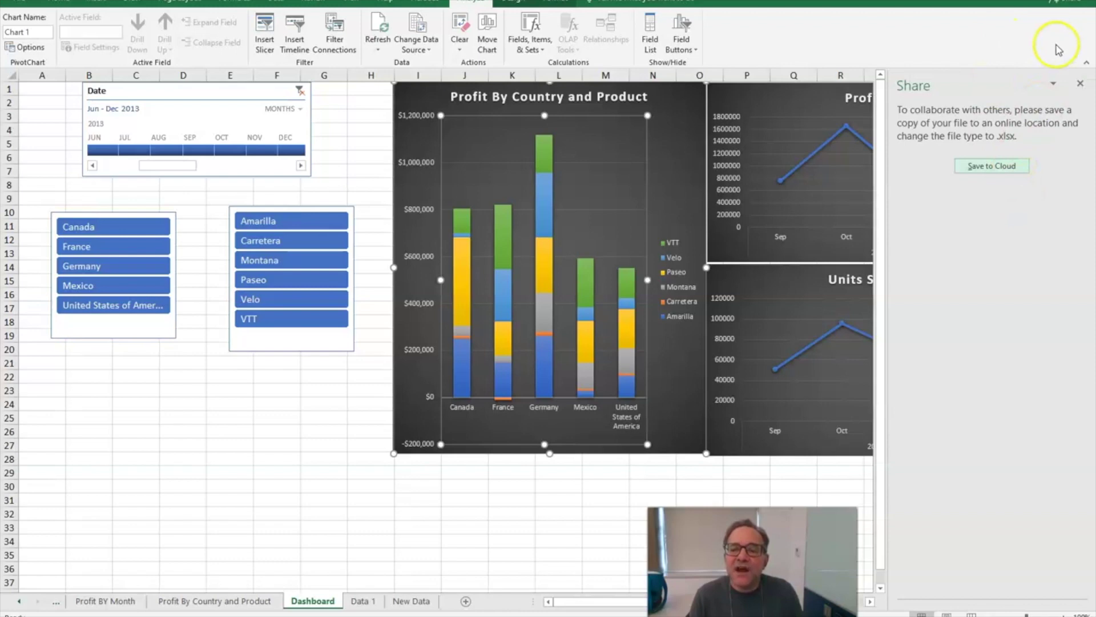
{"action": "left_click", "coordinate": [1080, 83]}
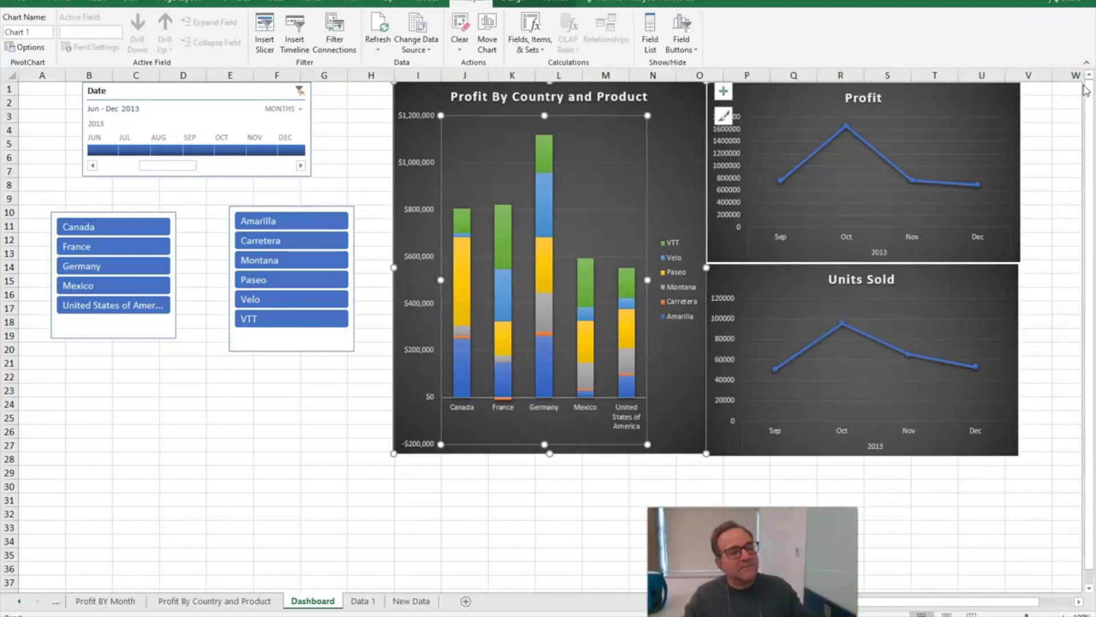